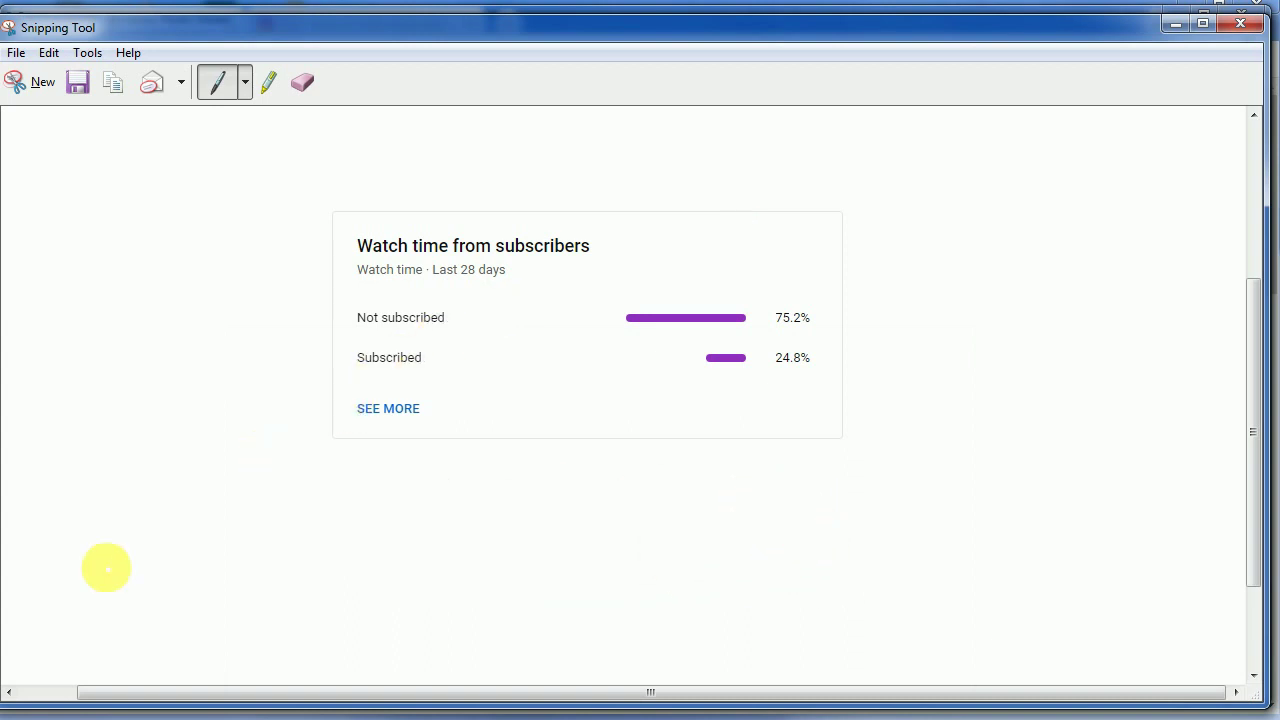
Create a blank Instagram Post design from the Canva home page and show the Uploads library.
click(50, 716)
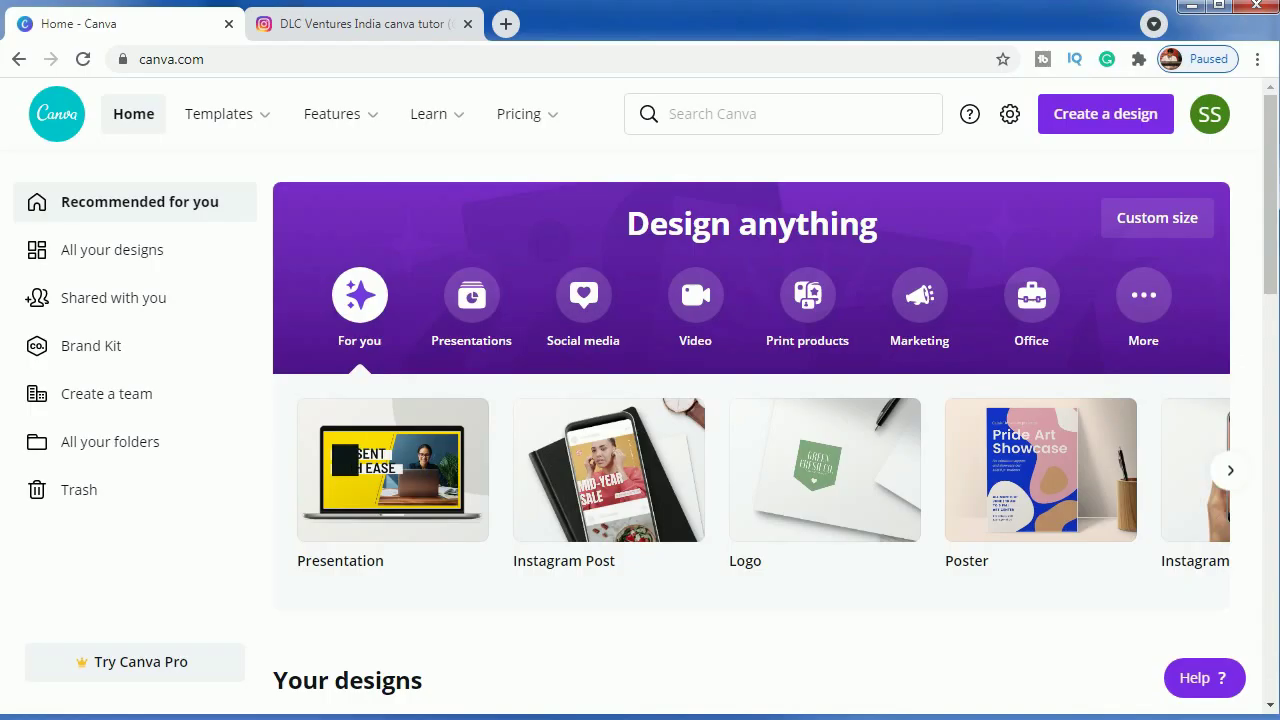
click(595, 487)
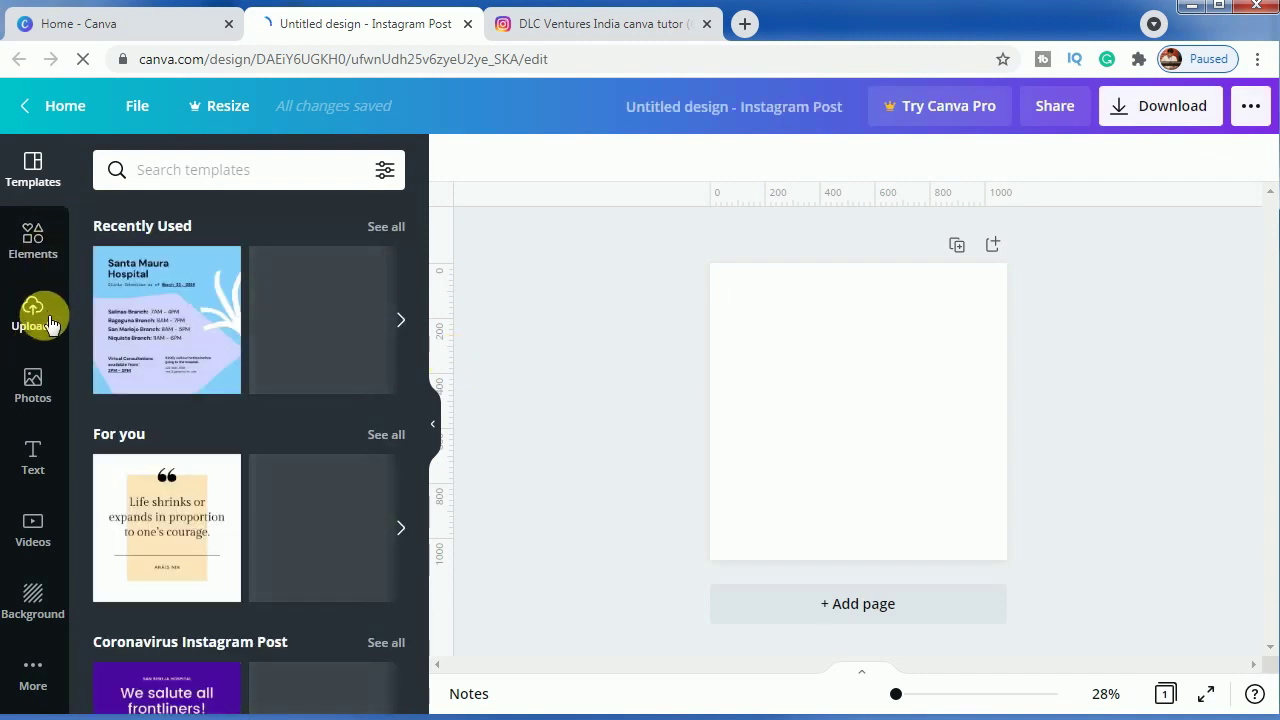
click(48, 318)
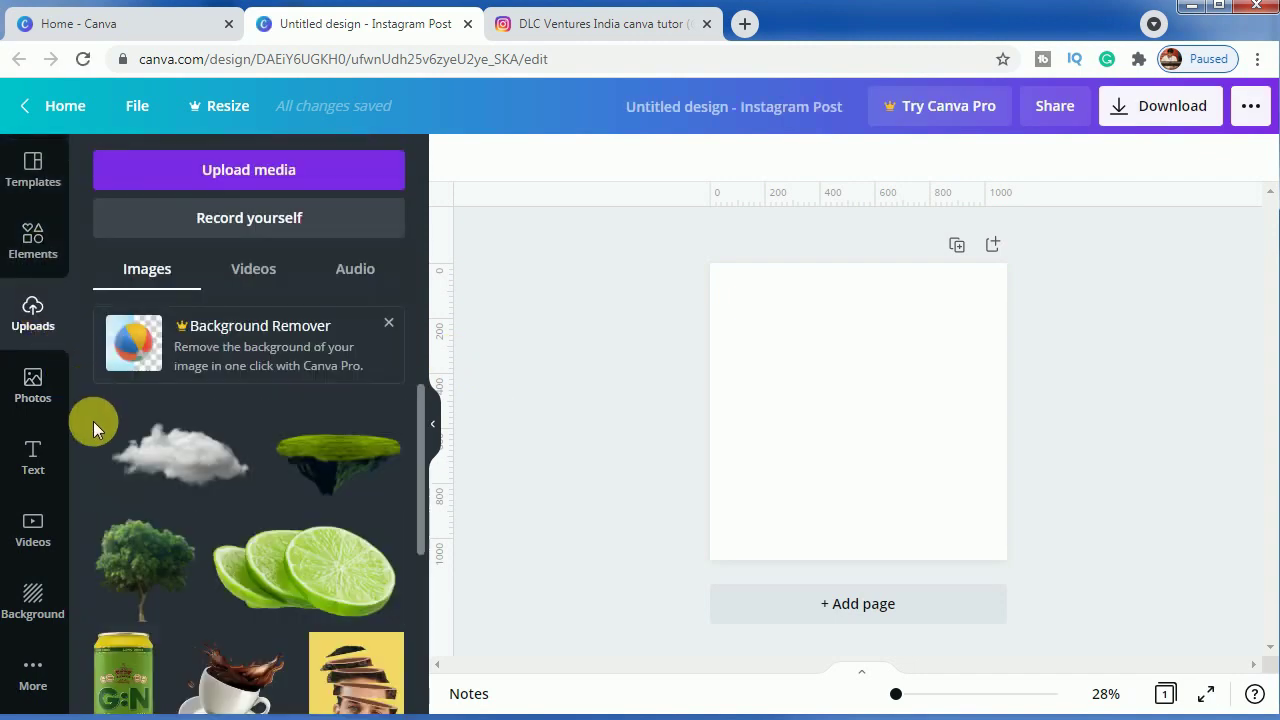
scroll(90, 422, down, 1)
scroll(87, 423, down, 1)
scroll(87, 424, up, 2)
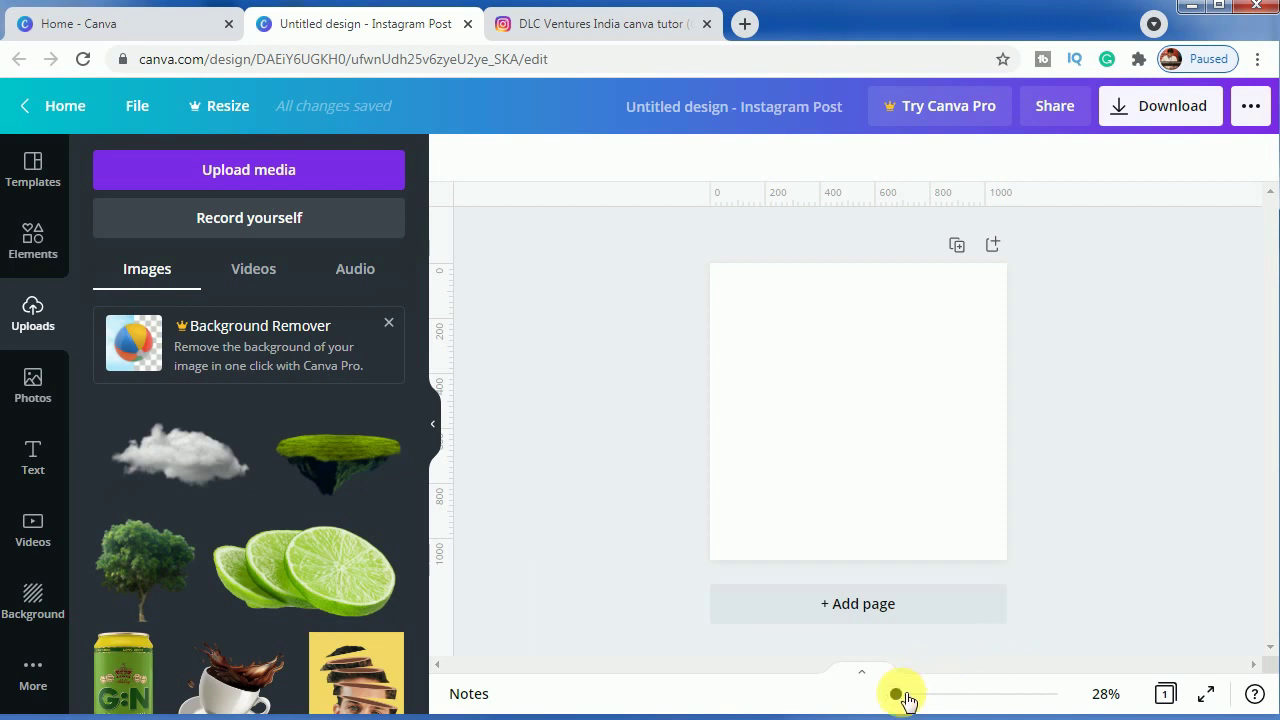
Zoom the page to 39%, then add the floating grassy island, enlarge it and centre it.
drag(905, 698, 906, 698)
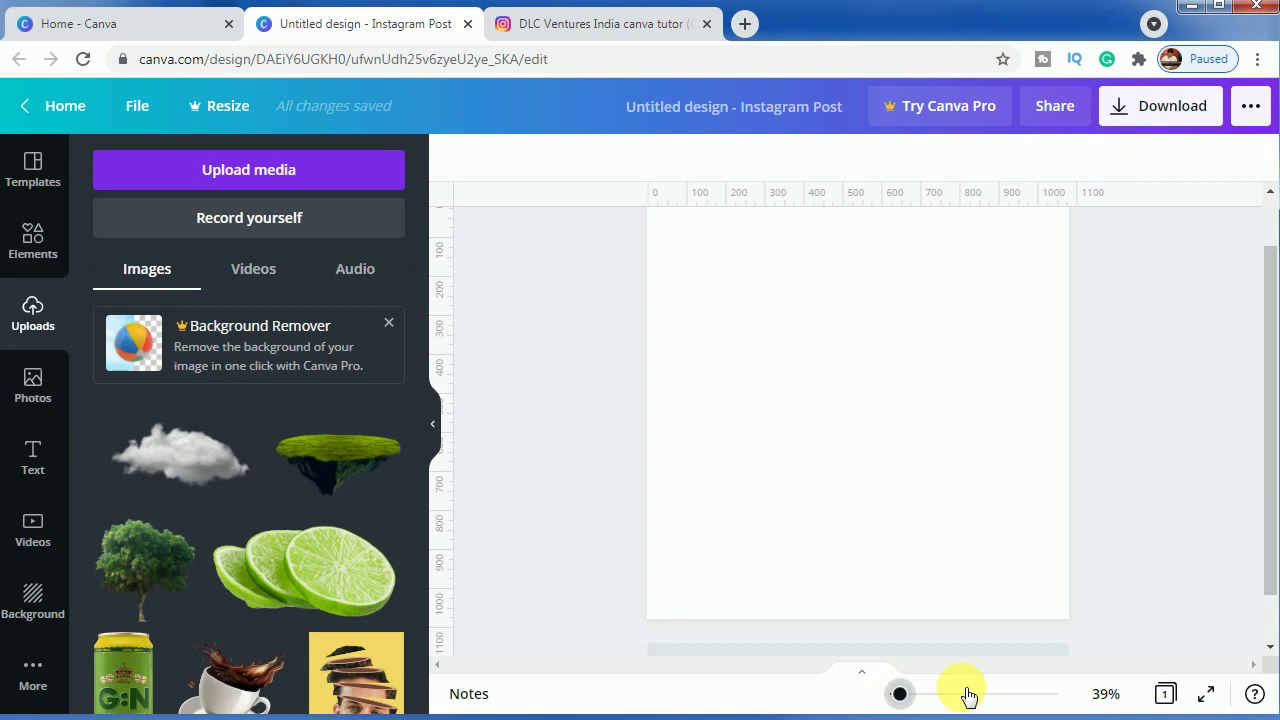
drag(1268, 574, 1272, 567)
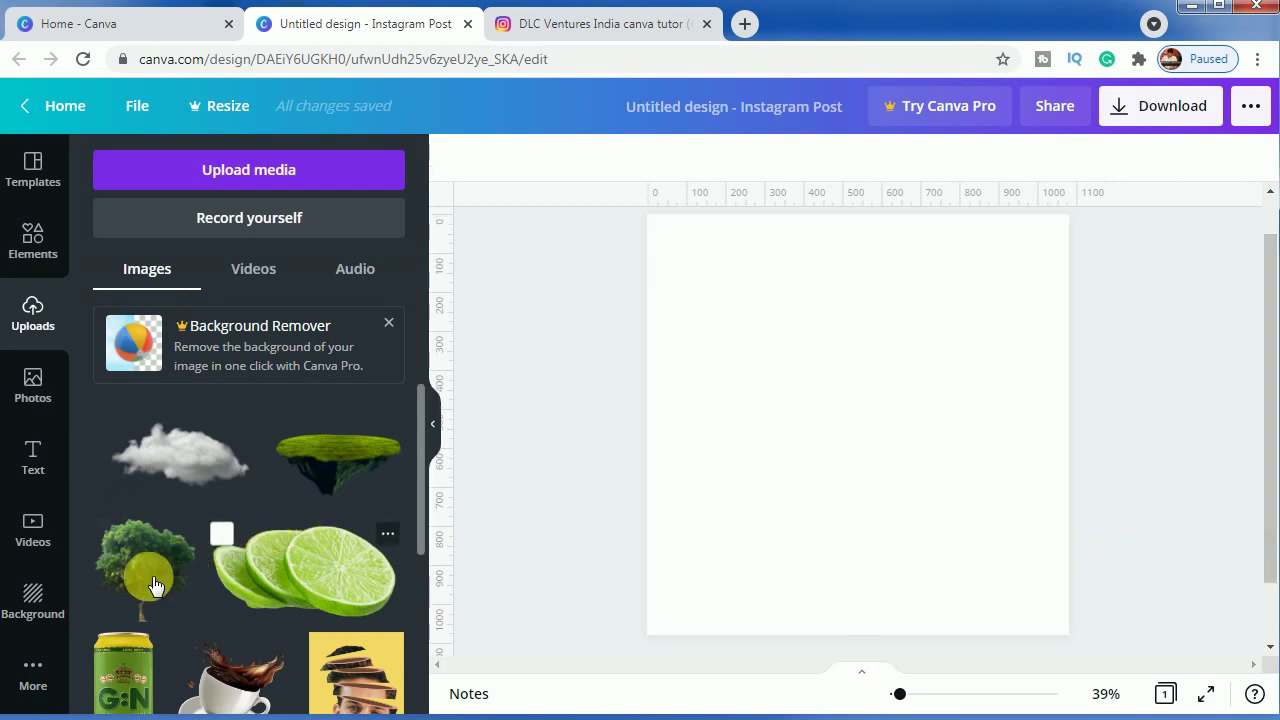
click(335, 467)
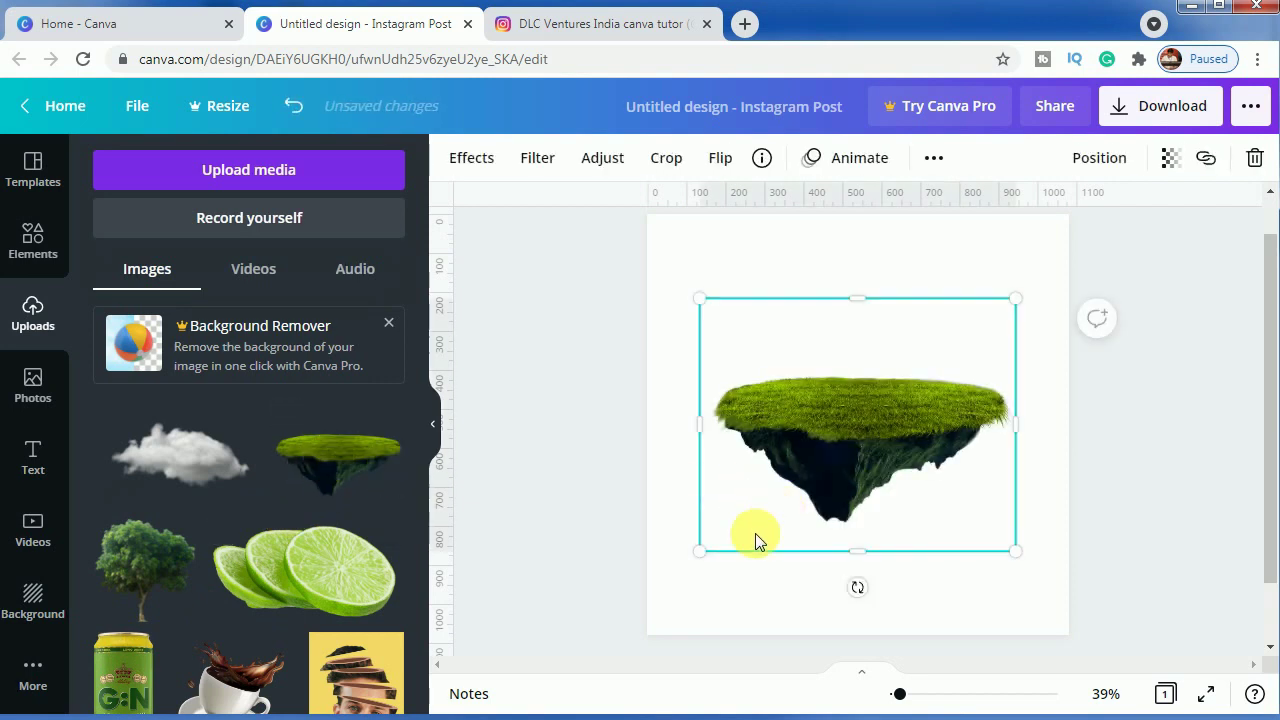
drag(719, 566, 690, 589)
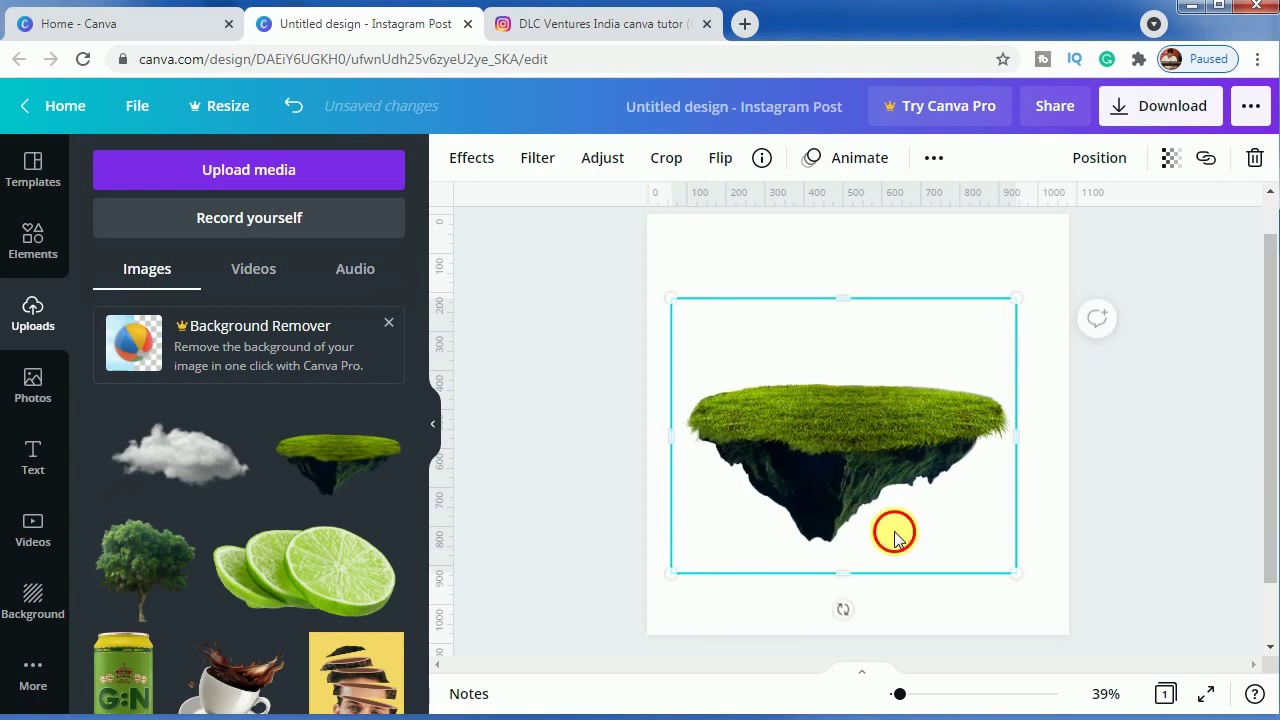
mouse_move(894, 531)
mouse_down()
mouse_move(922, 546)
mouse_move(906, 534)
mouse_up()
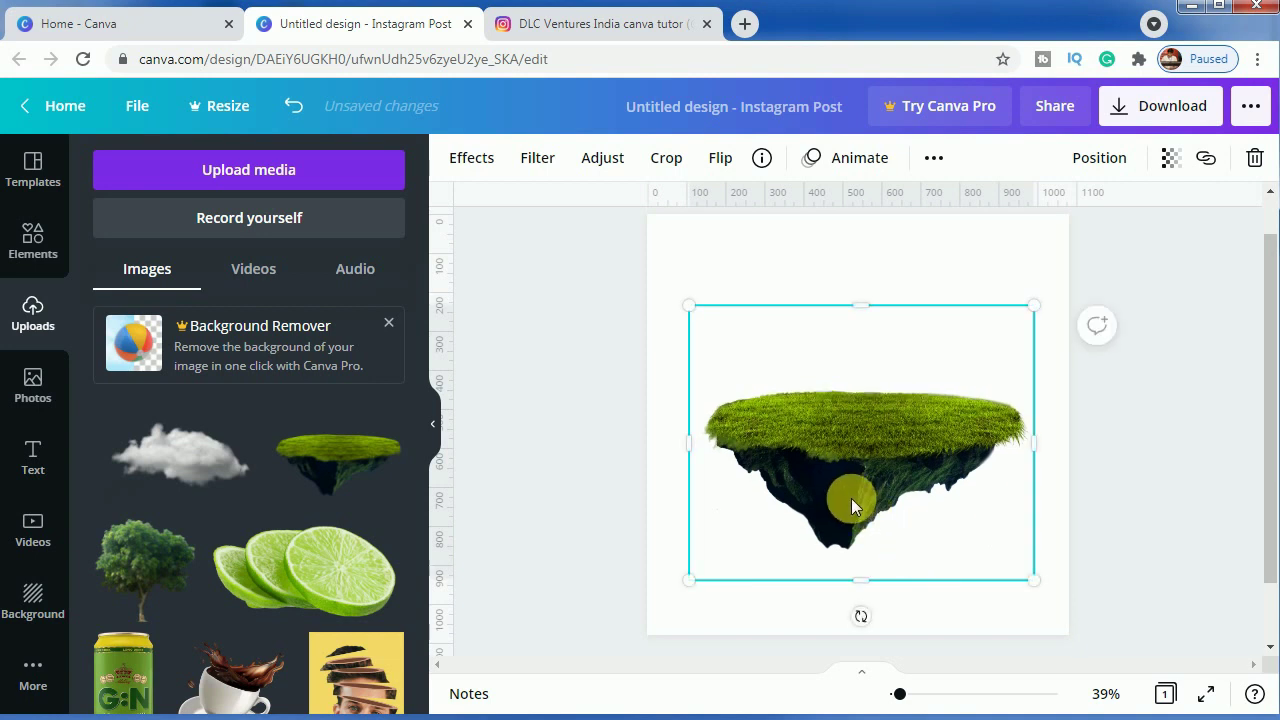
drag(851, 498, 860, 495)
click(551, 449)
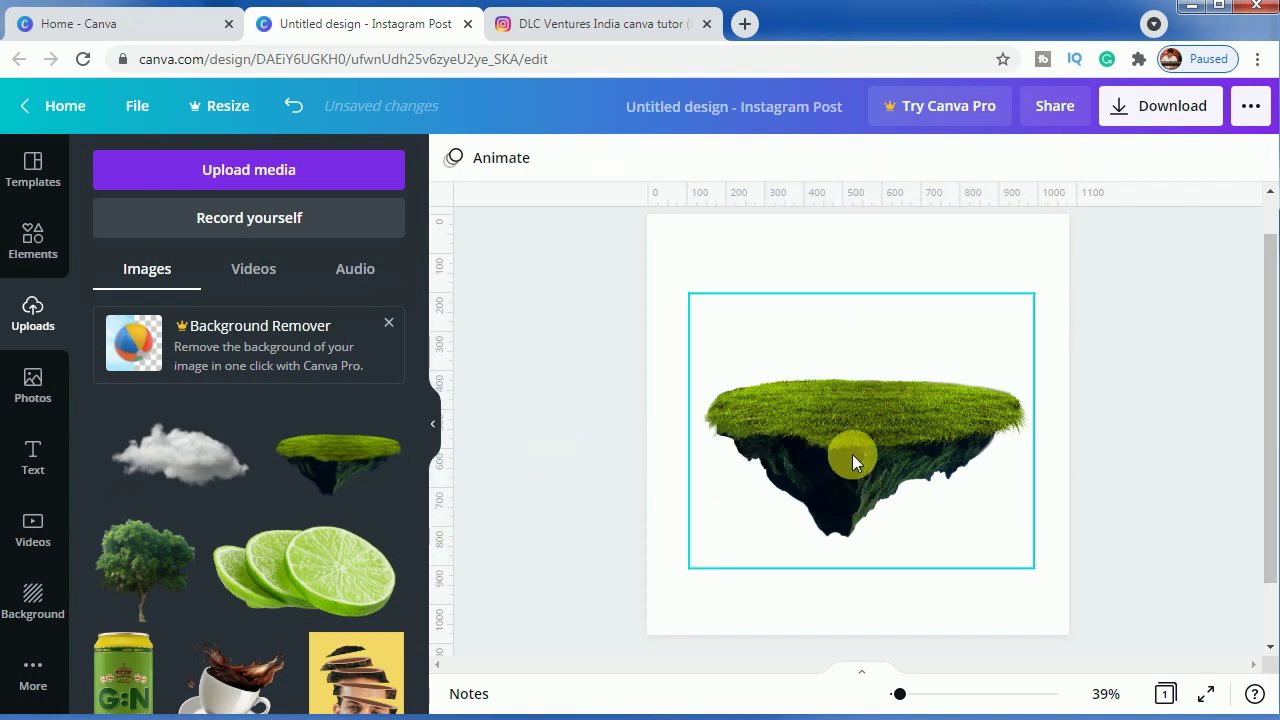
click(852, 460)
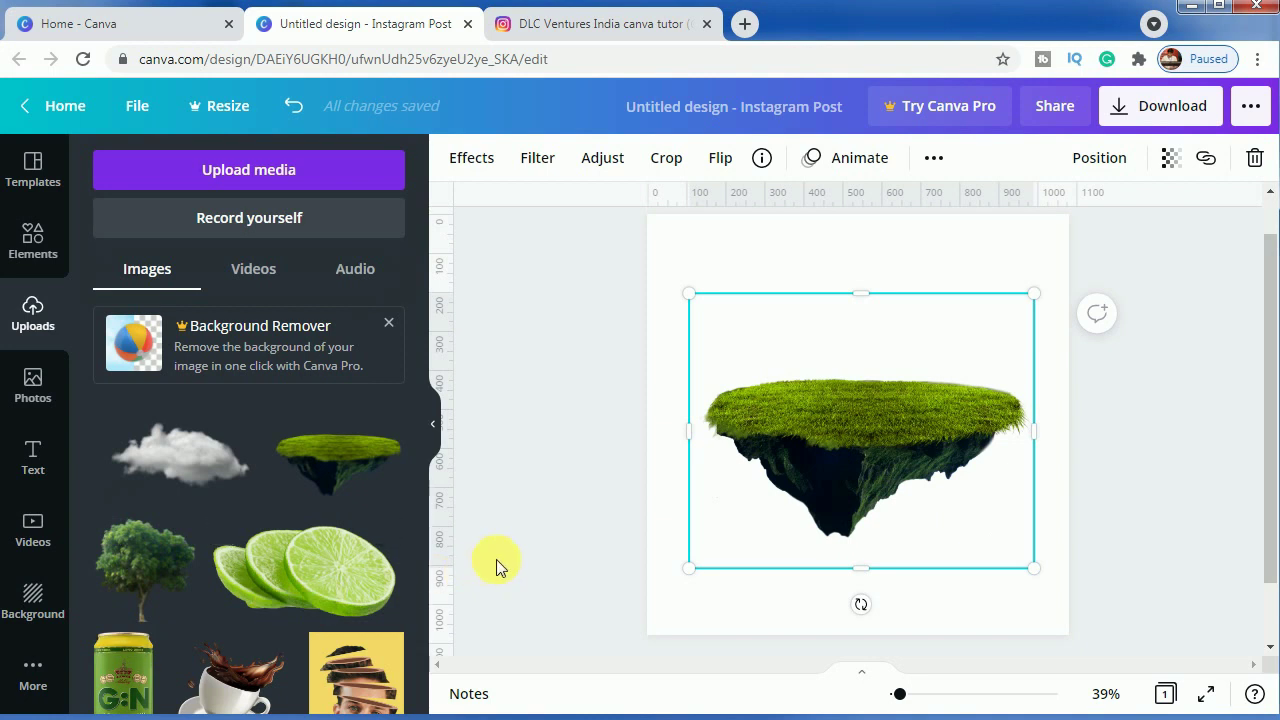
Look at the Instagram profile tab, then go back to the 'Untitled design - Instagram Post' tab.
click(588, 22)
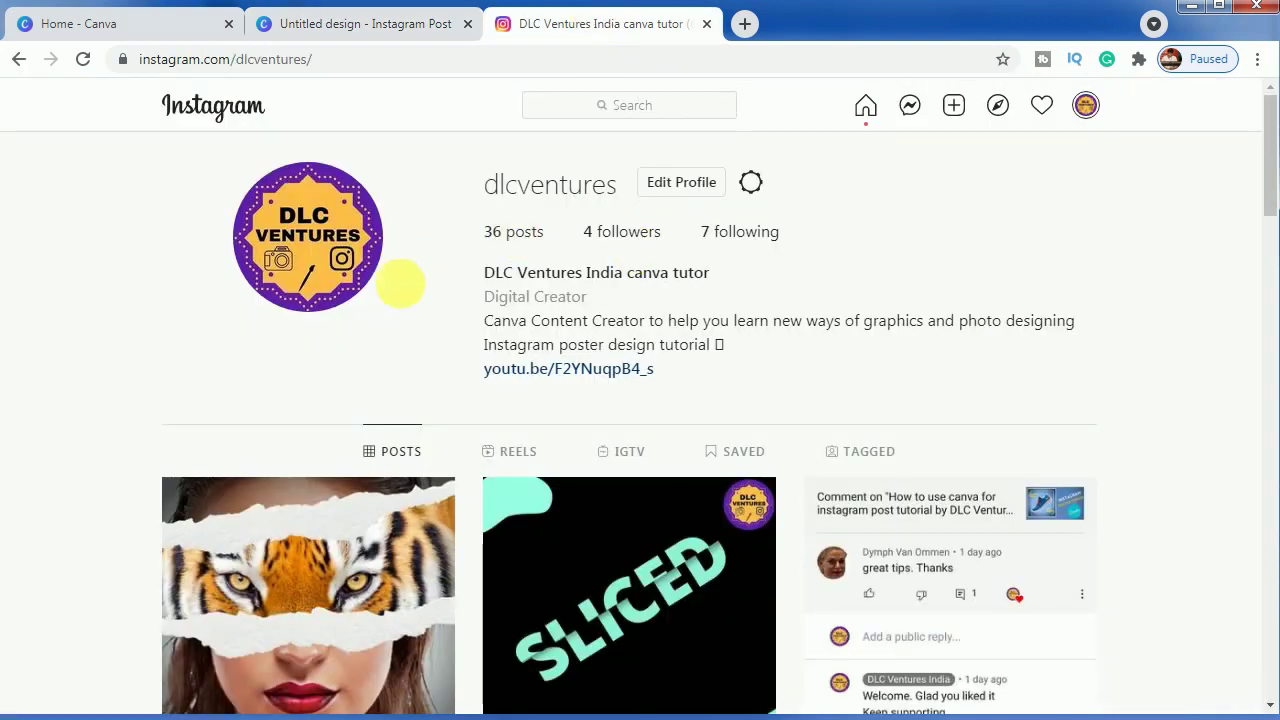
click(345, 24)
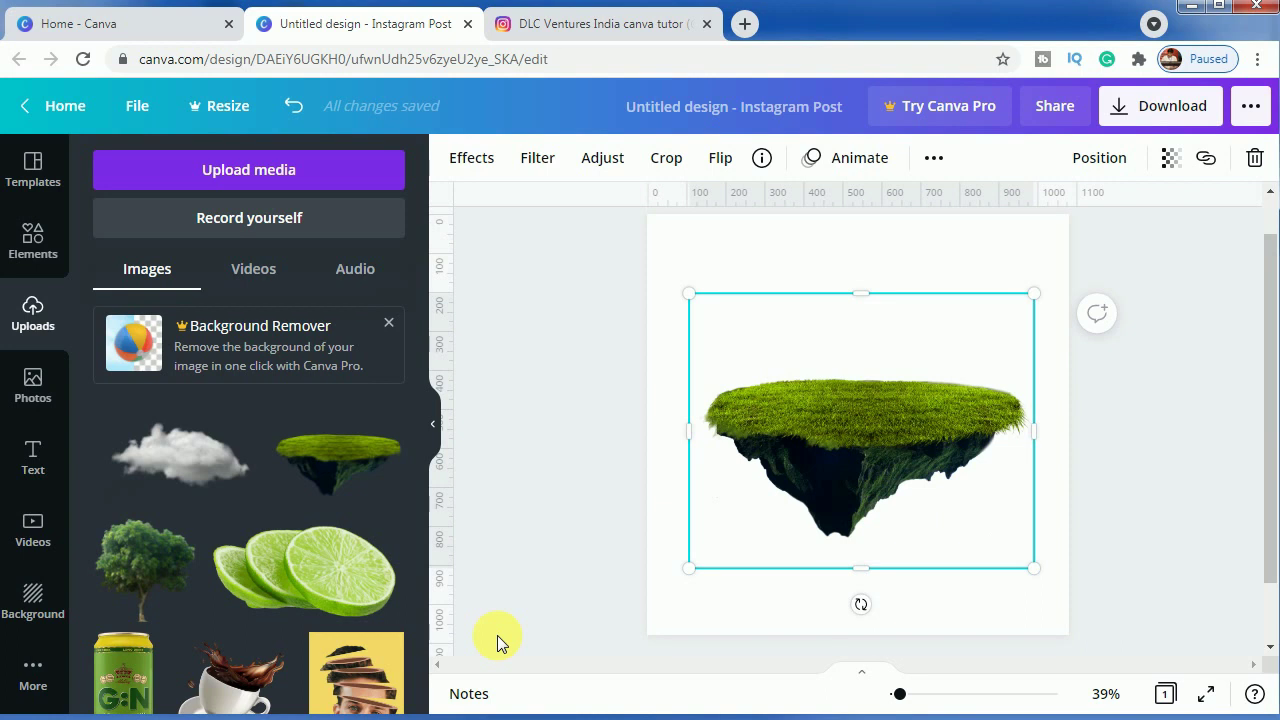
Add the G:N can, resize it to about 198 × 469 and set it on the island's grass.
click(125, 692)
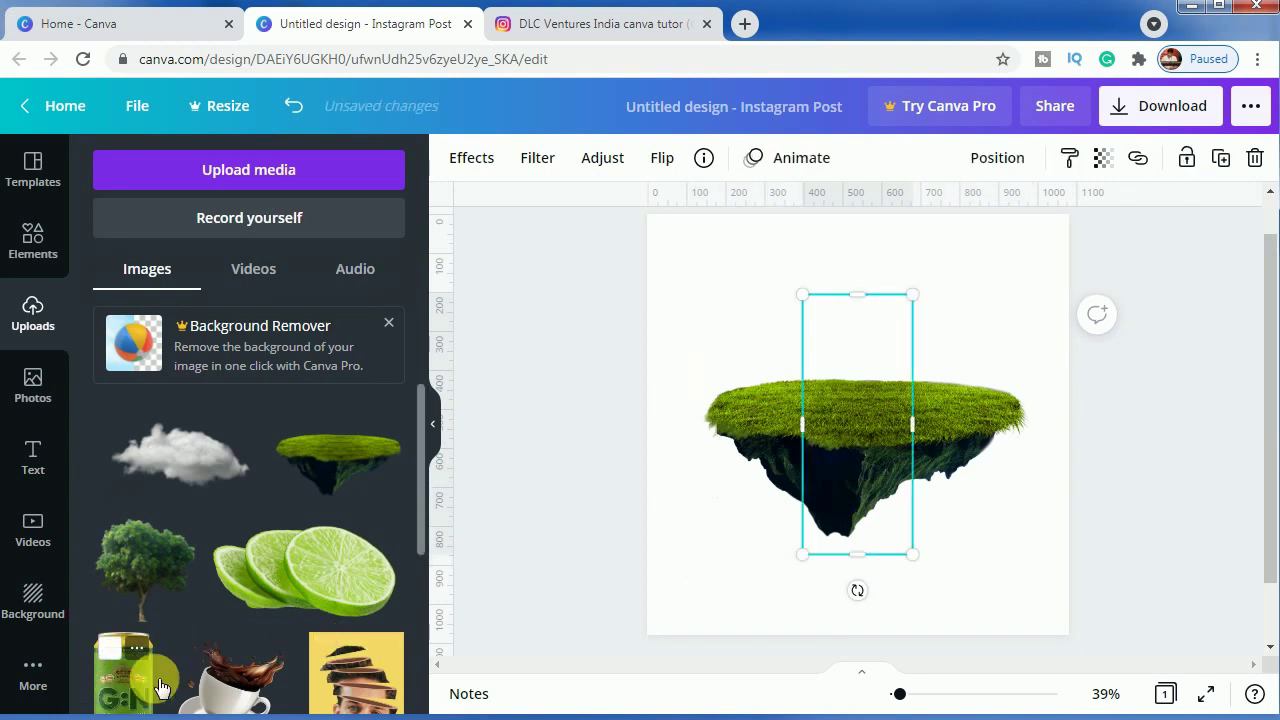
drag(806, 577, 824, 405)
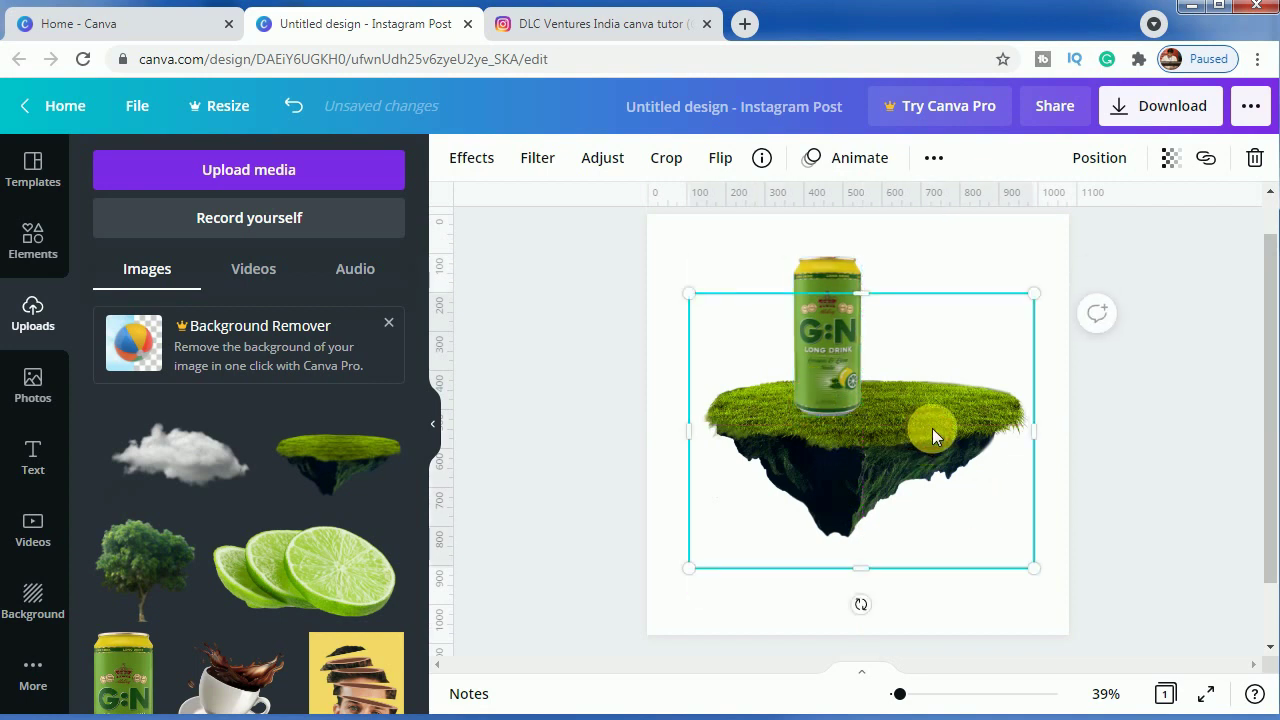
drag(928, 428, 944, 473)
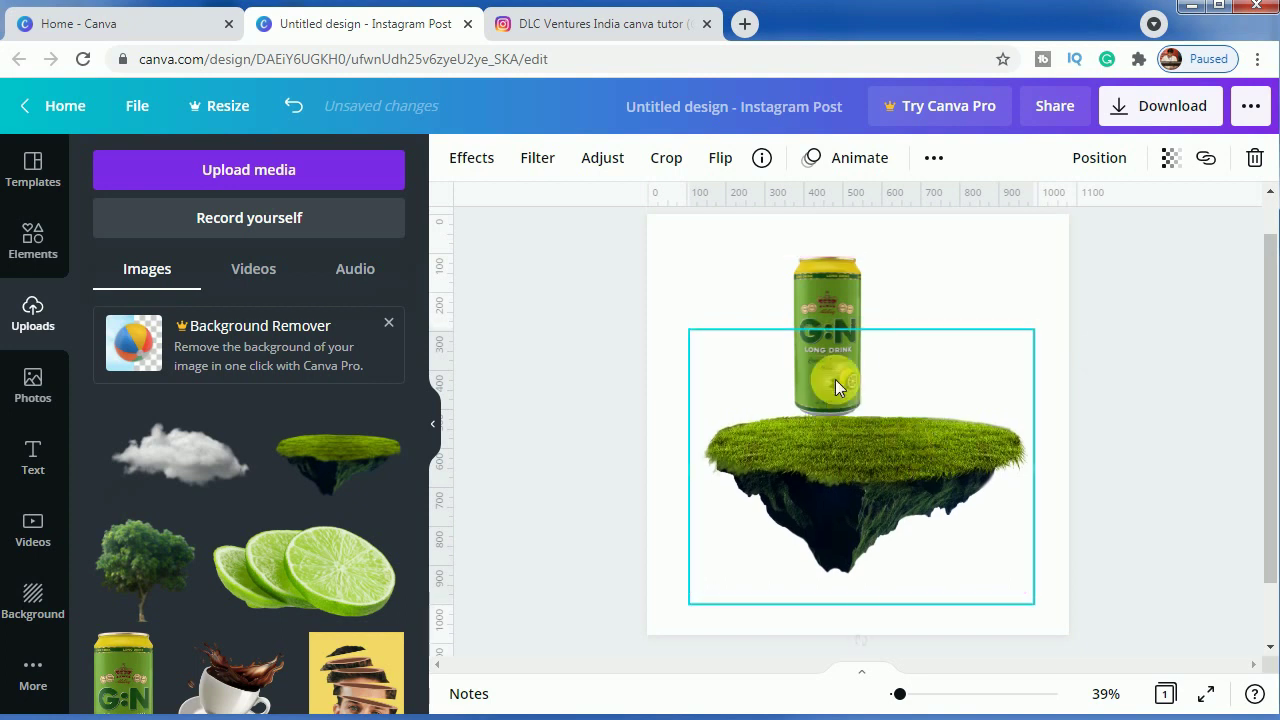
drag(827, 363, 846, 414)
mouse_move(884, 308)
mouse_down()
mouse_move(903, 286)
mouse_move(893, 293)
mouse_up()
drag(846, 373, 842, 378)
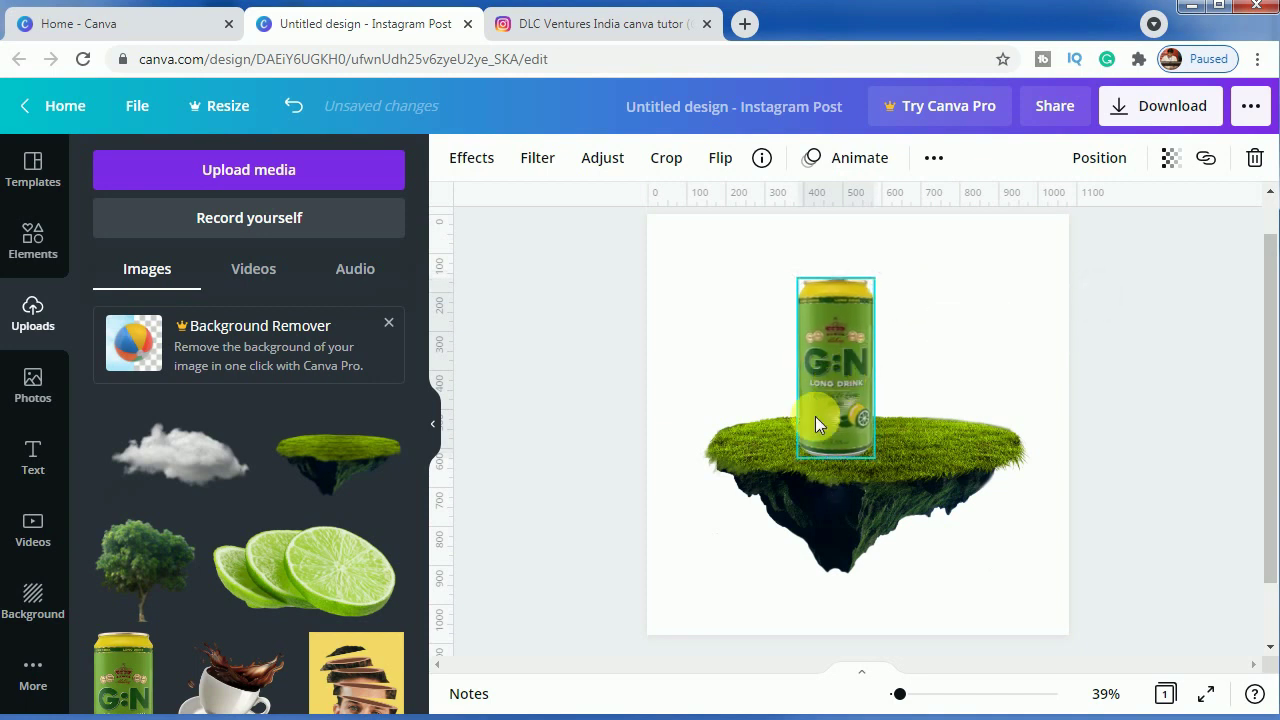
Adjust the G:N can to brightness 17, contrast 34 and X-Process 27.
click(612, 160)
drag(266, 214, 285, 218)
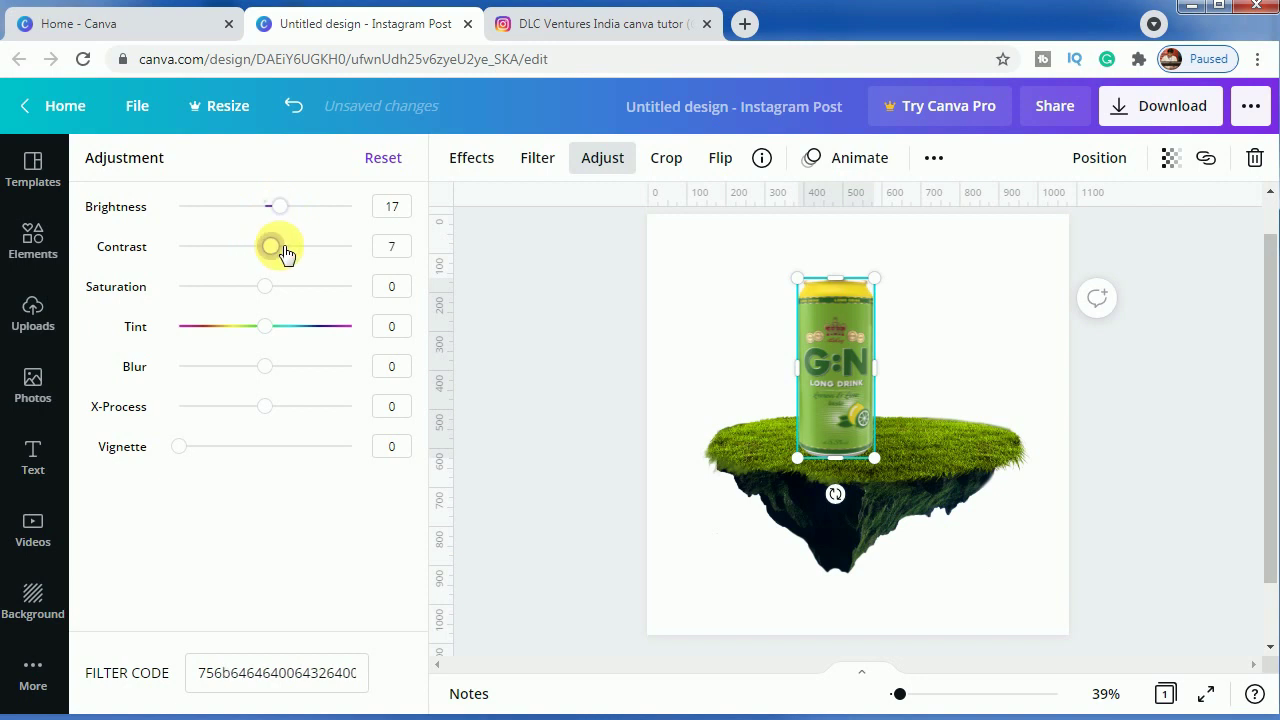
drag(284, 254, 287, 248)
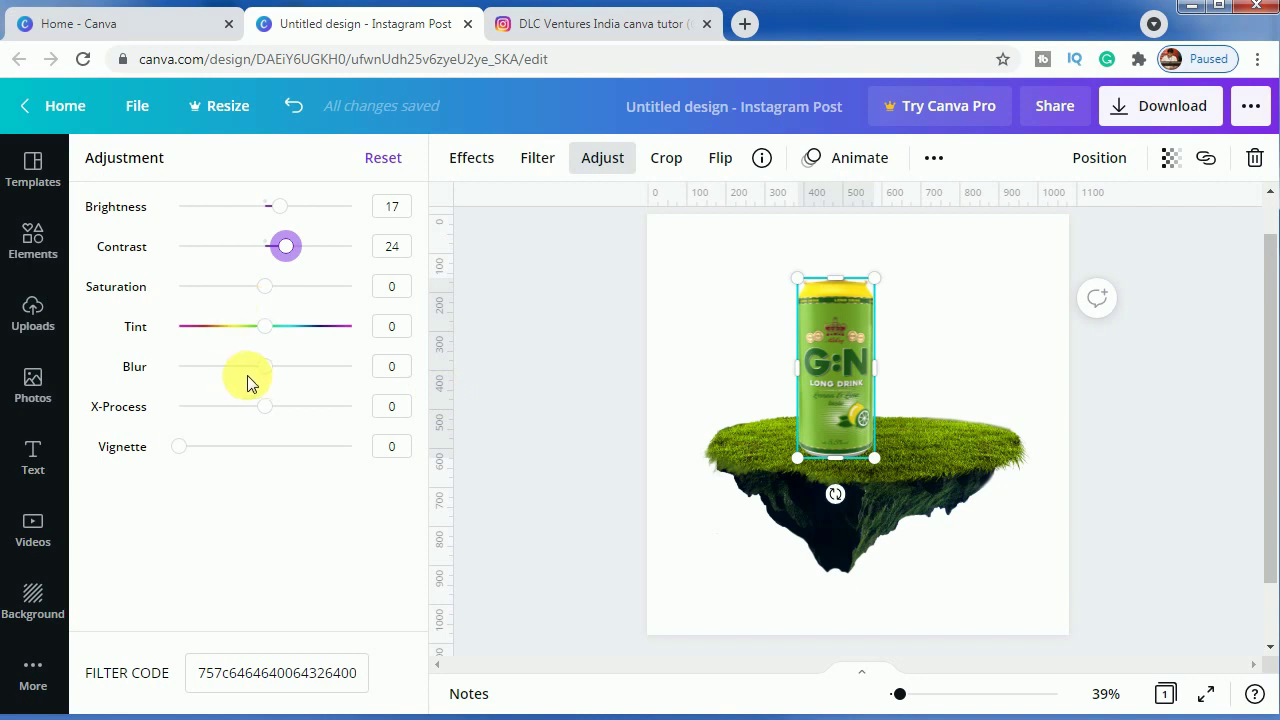
drag(282, 414, 291, 410)
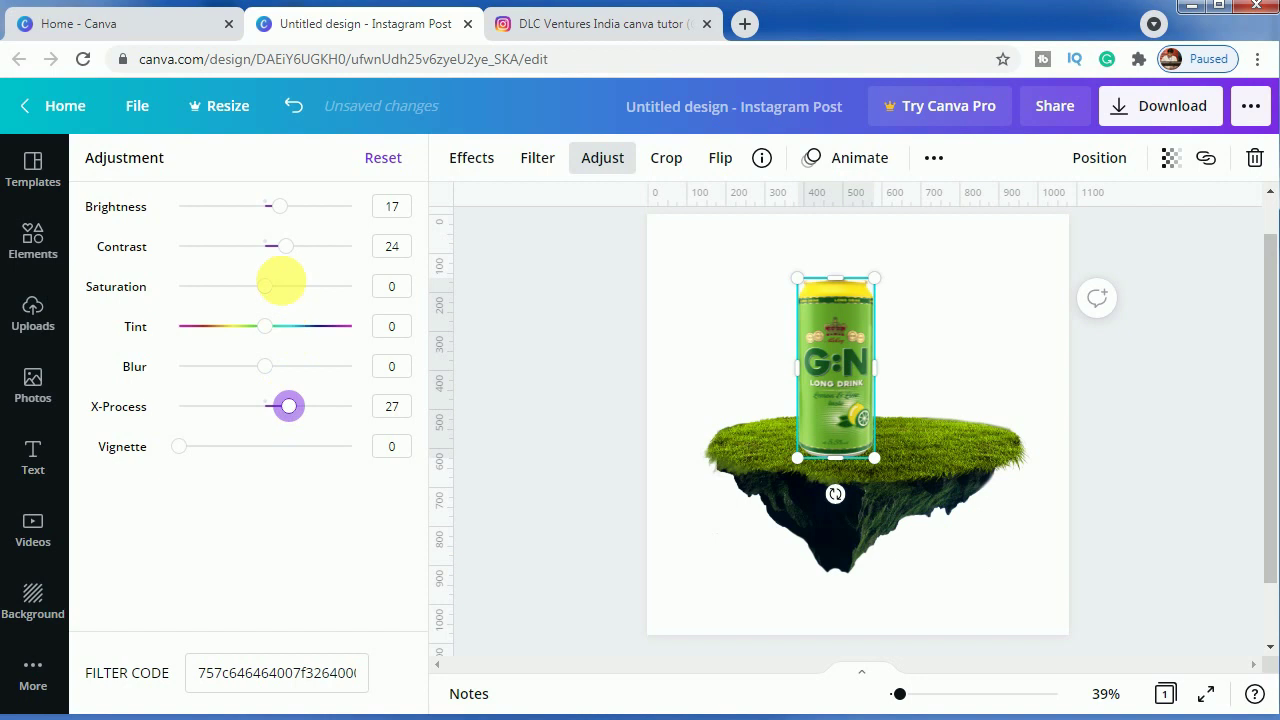
drag(295, 250, 302, 251)
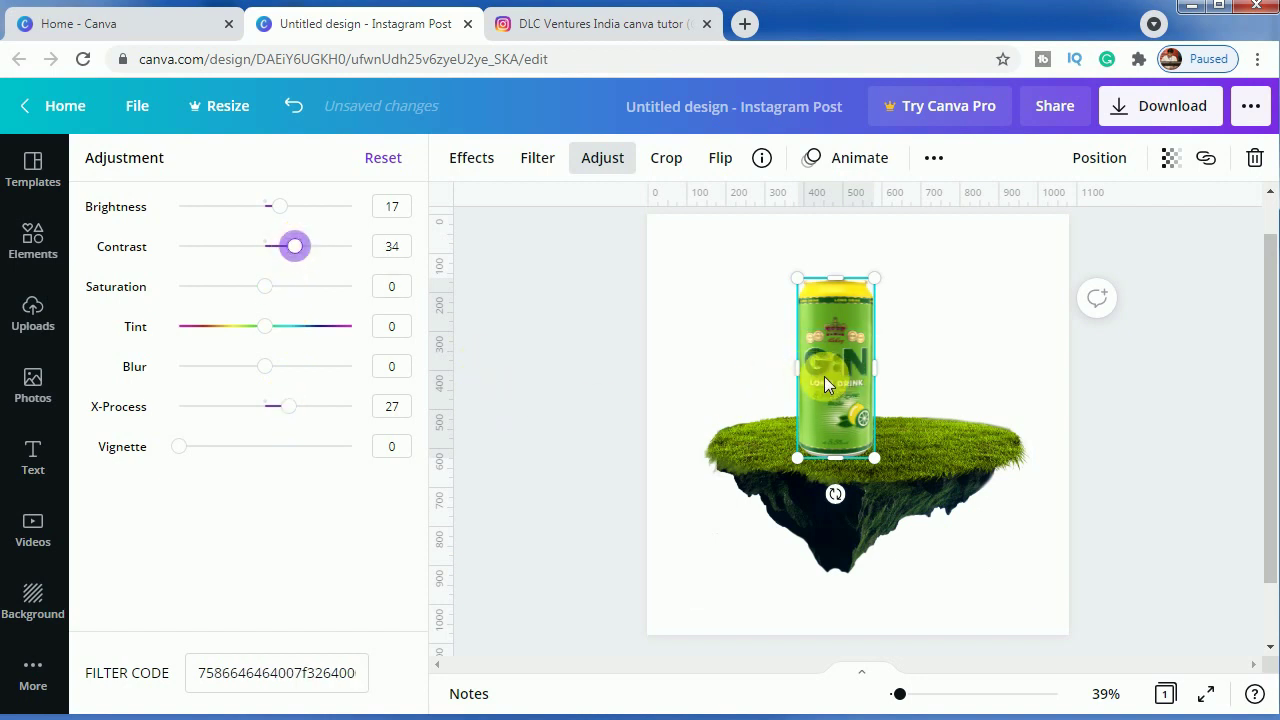
click(607, 376)
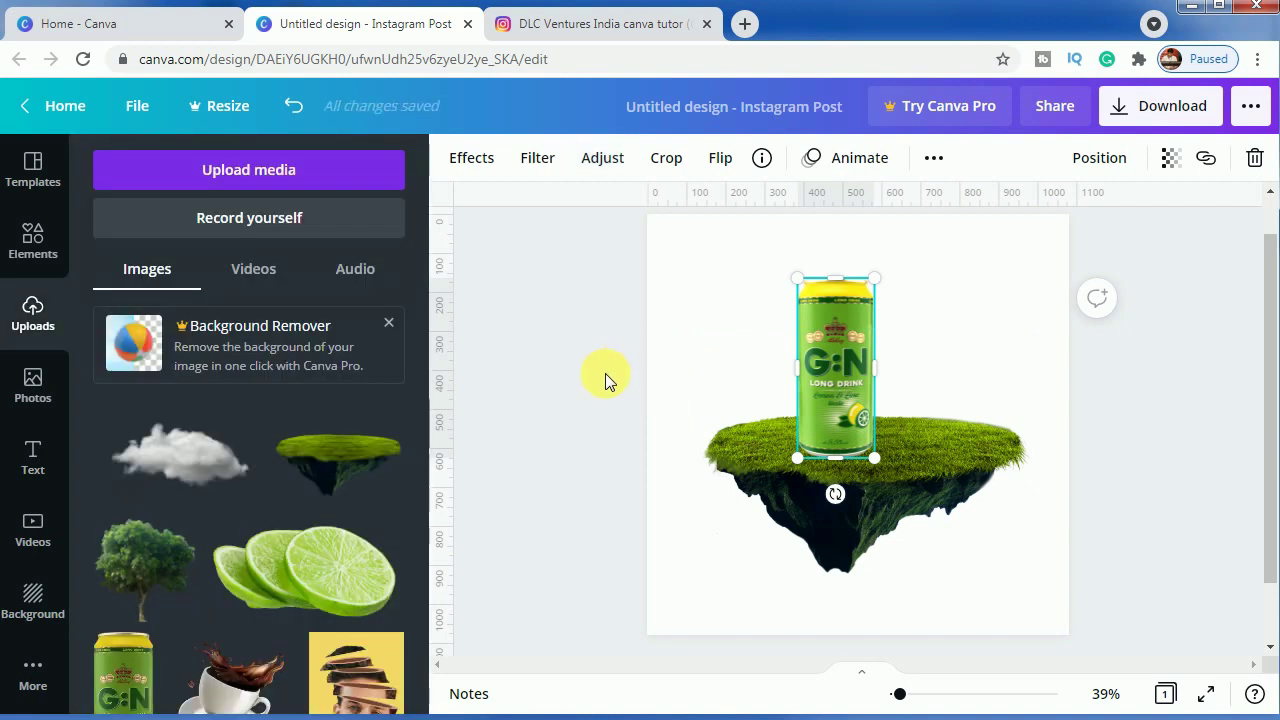
Add the lime slices, shrink them and place them beside the can's base.
click(605, 374)
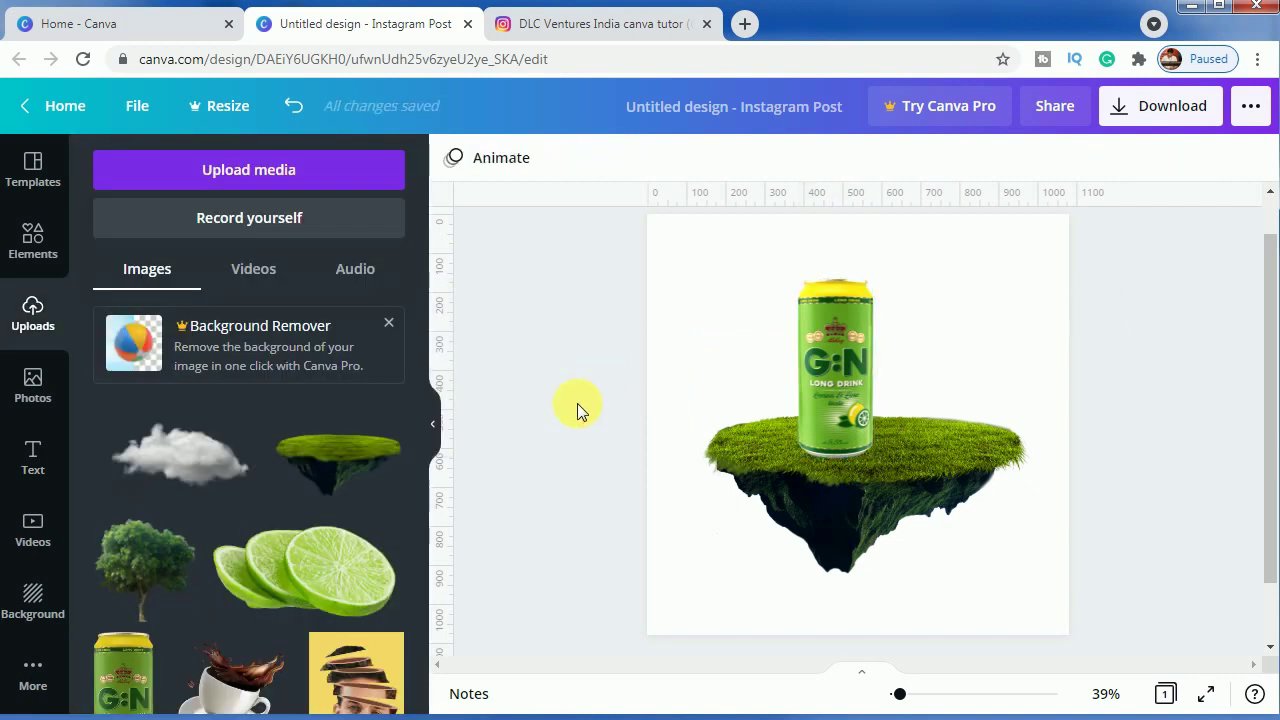
click(298, 588)
drag(688, 527, 872, 420)
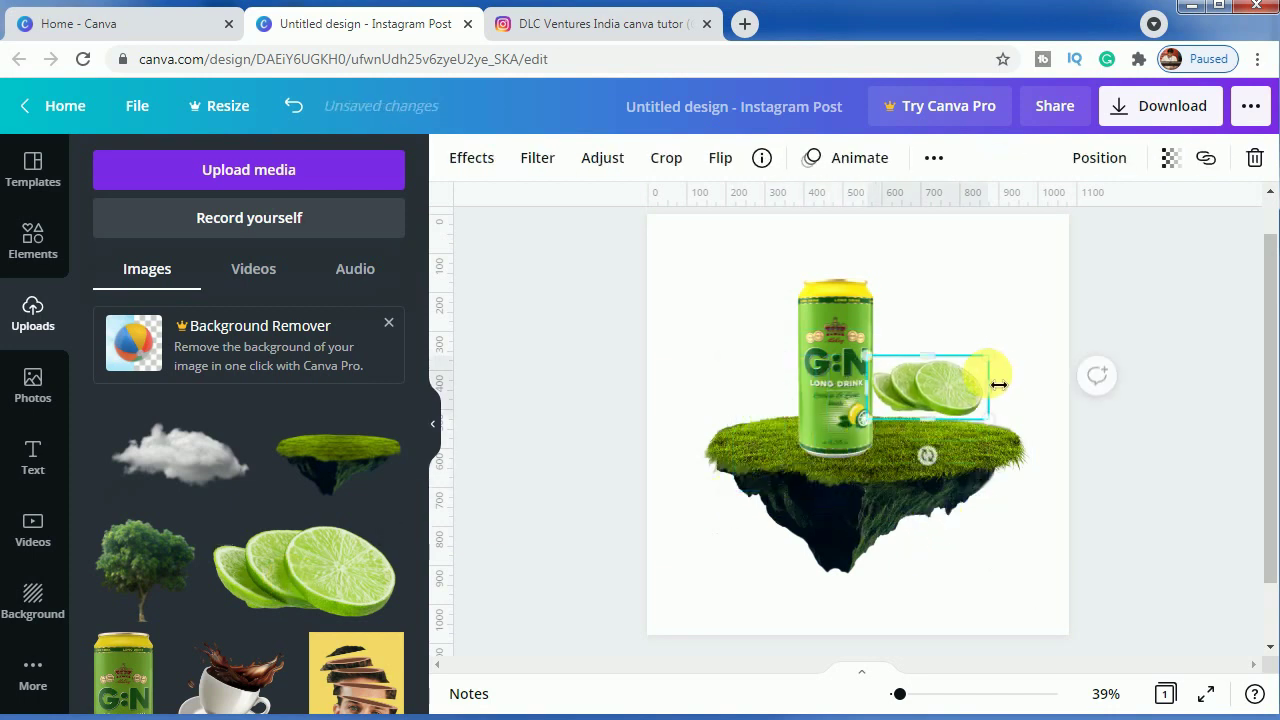
drag(955, 388, 948, 436)
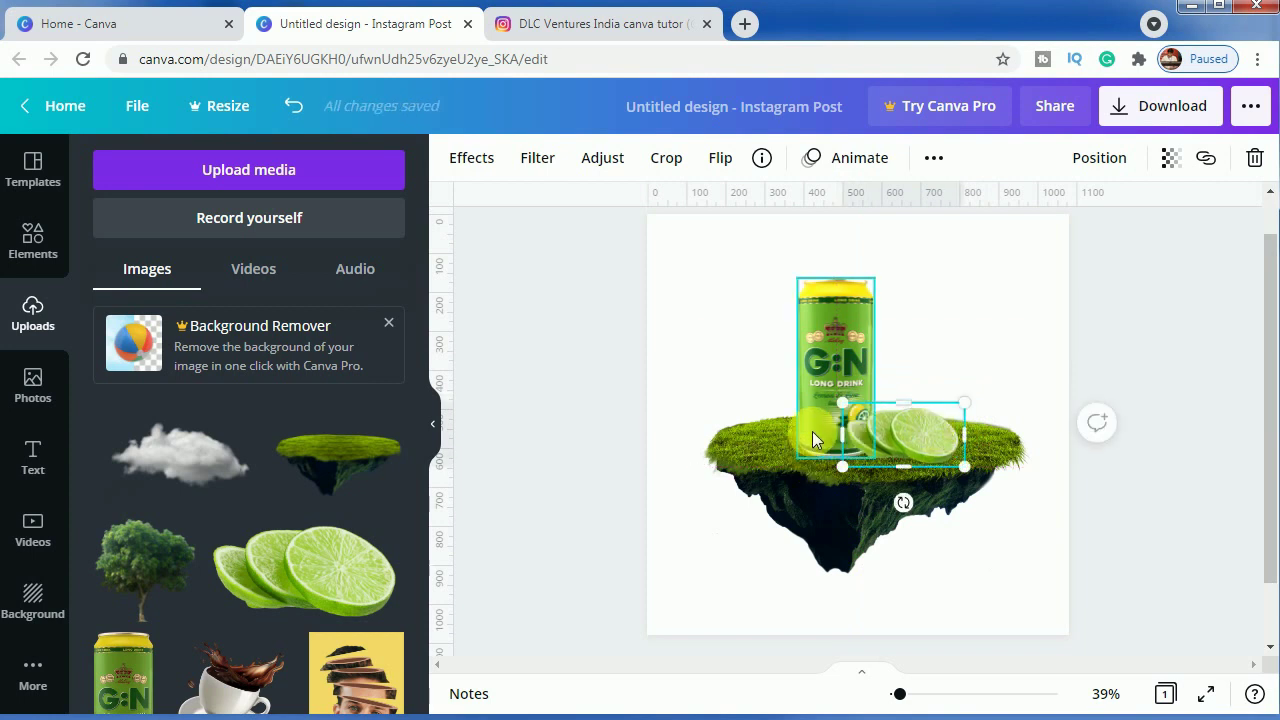
click(600, 419)
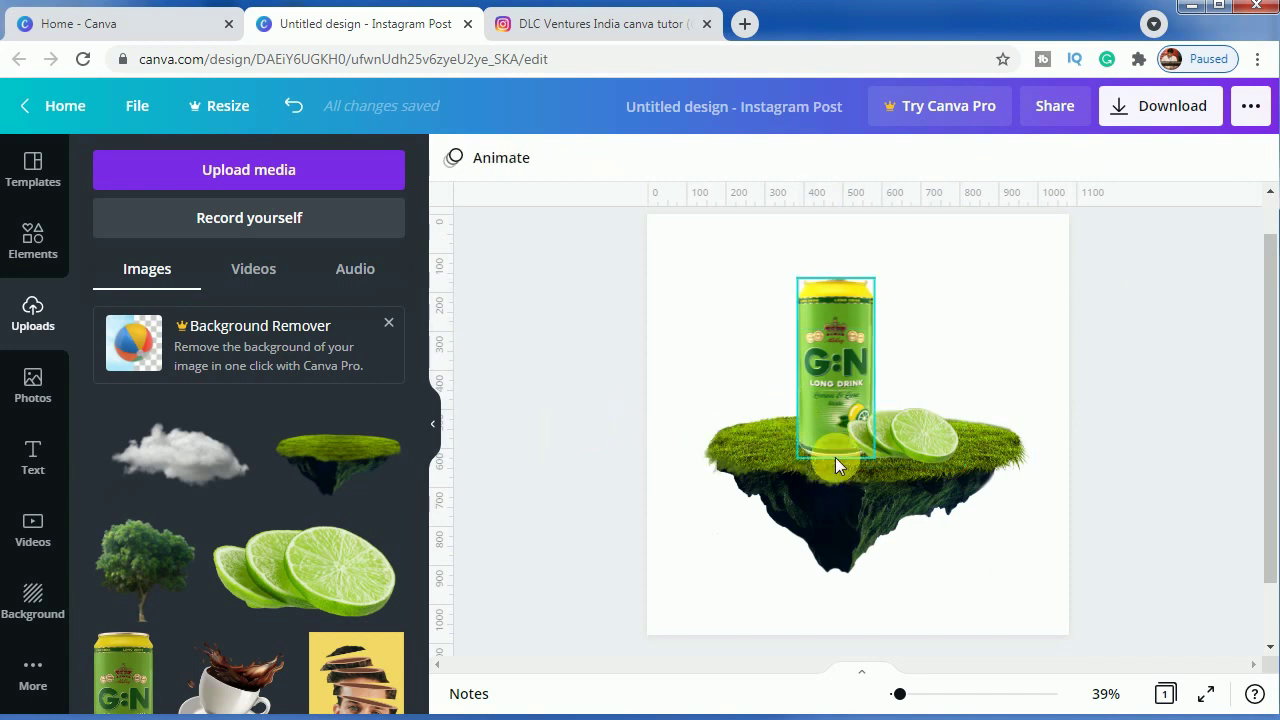
Give the lime slices a Page Lift shadow: offset 3, curve -20, transparency 50, blur 5.
click(919, 432)
click(471, 158)
scroll(416, 378, down, 1)
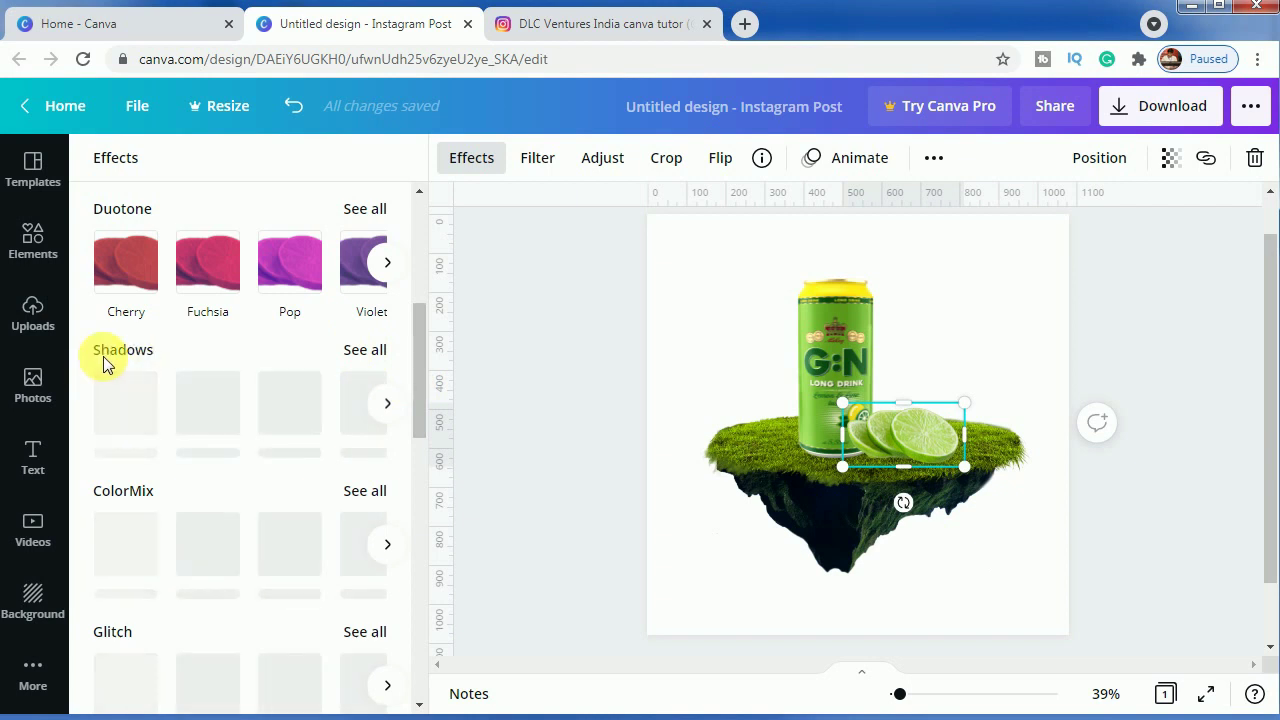
click(363, 350)
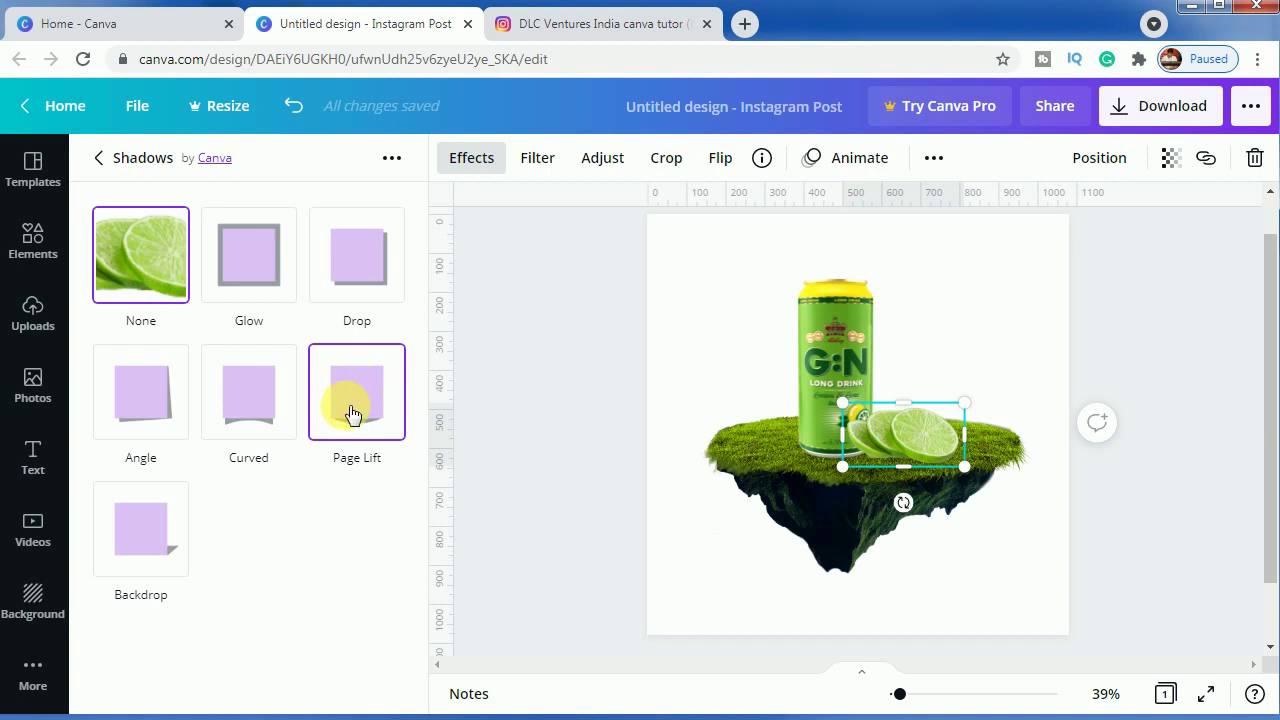
click(352, 414)
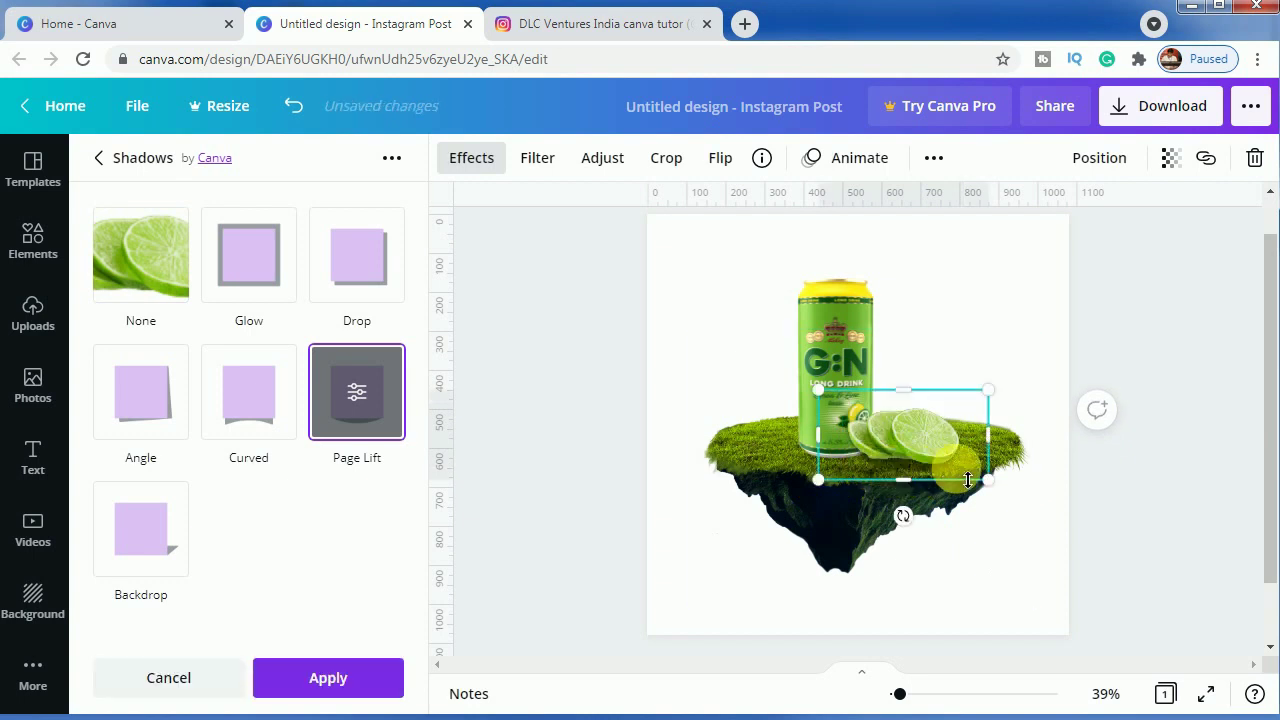
click(360, 412)
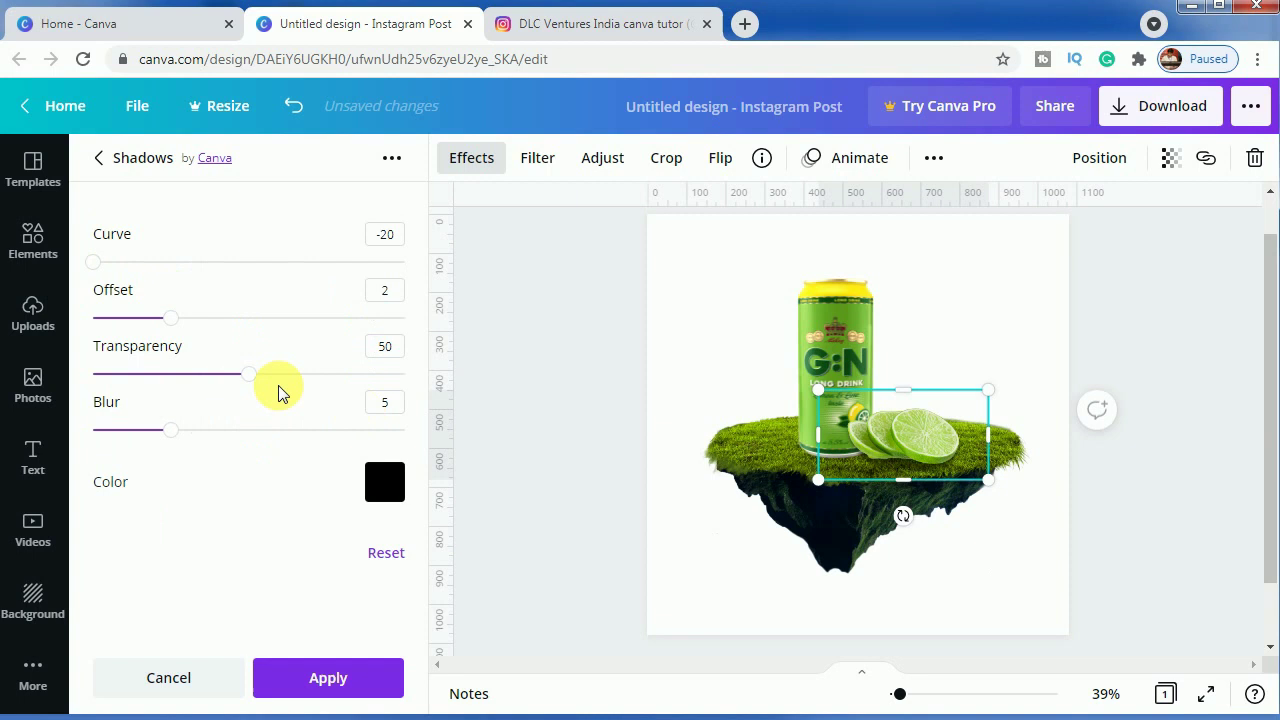
mouse_move(103, 264)
mouse_down()
mouse_move(151, 263)
mouse_move(118, 272)
mouse_move(89, 258)
mouse_up()
drag(169, 321, 209, 320)
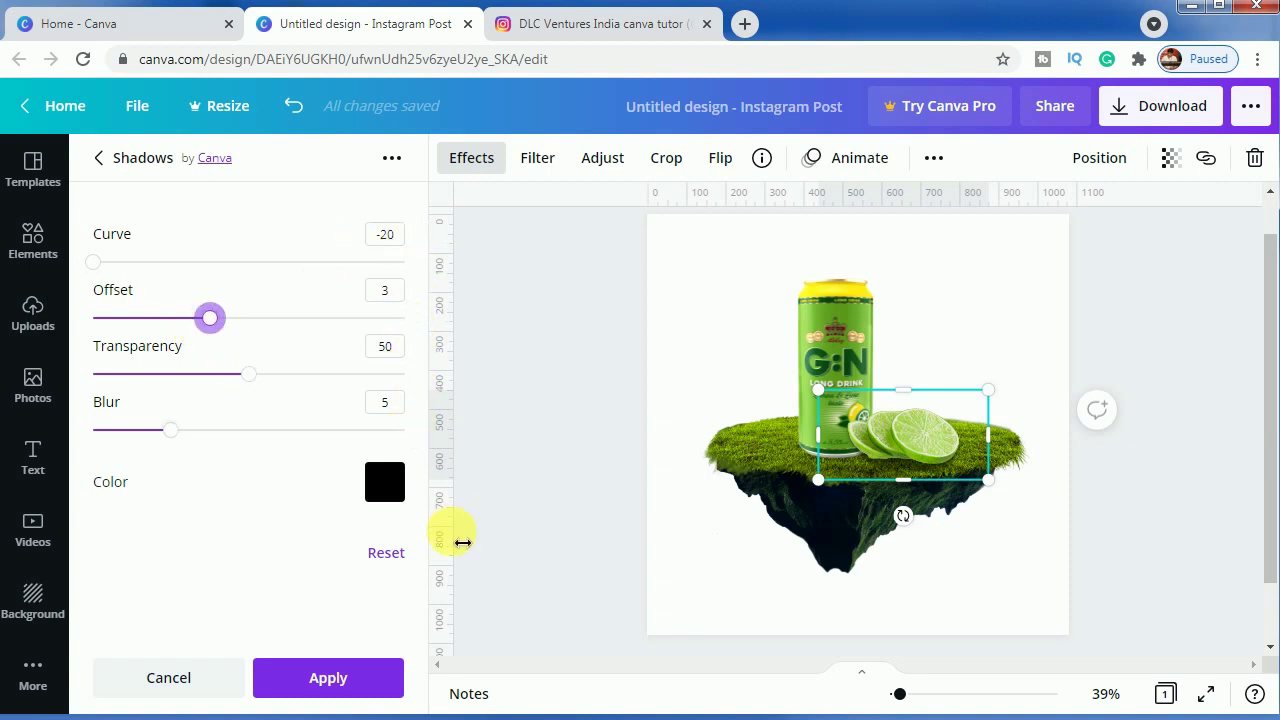
click(371, 677)
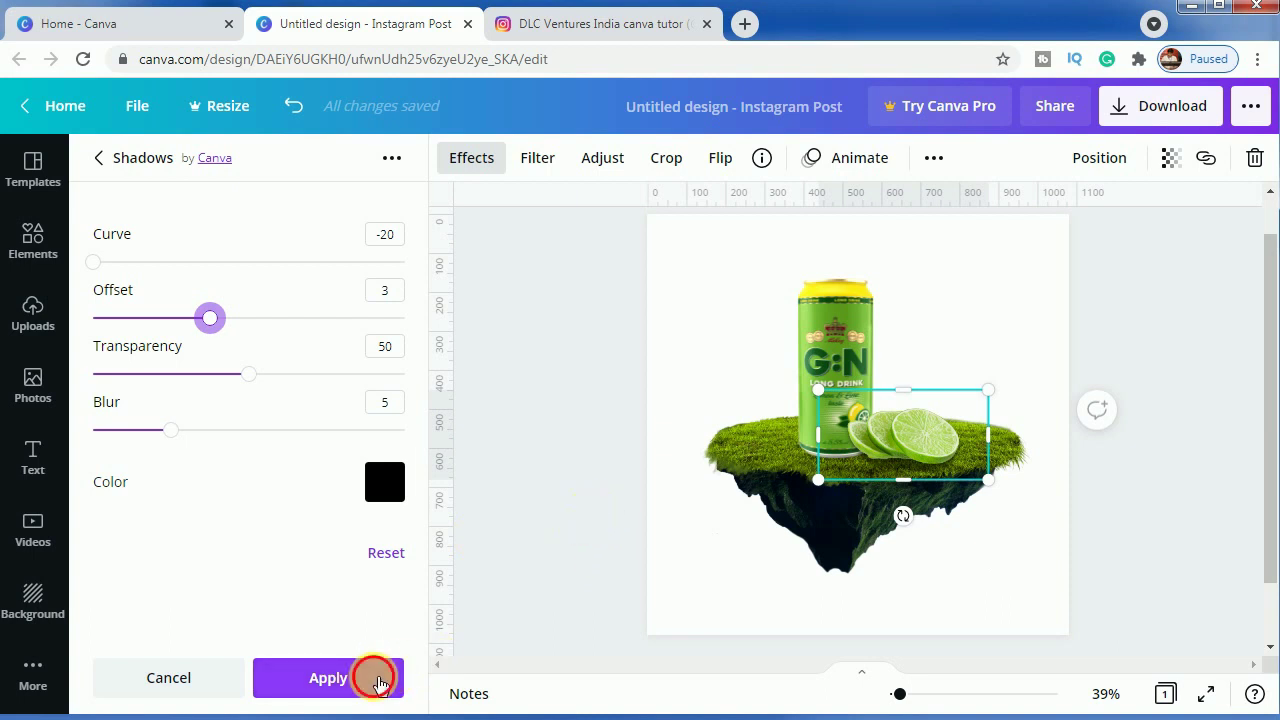
click(577, 563)
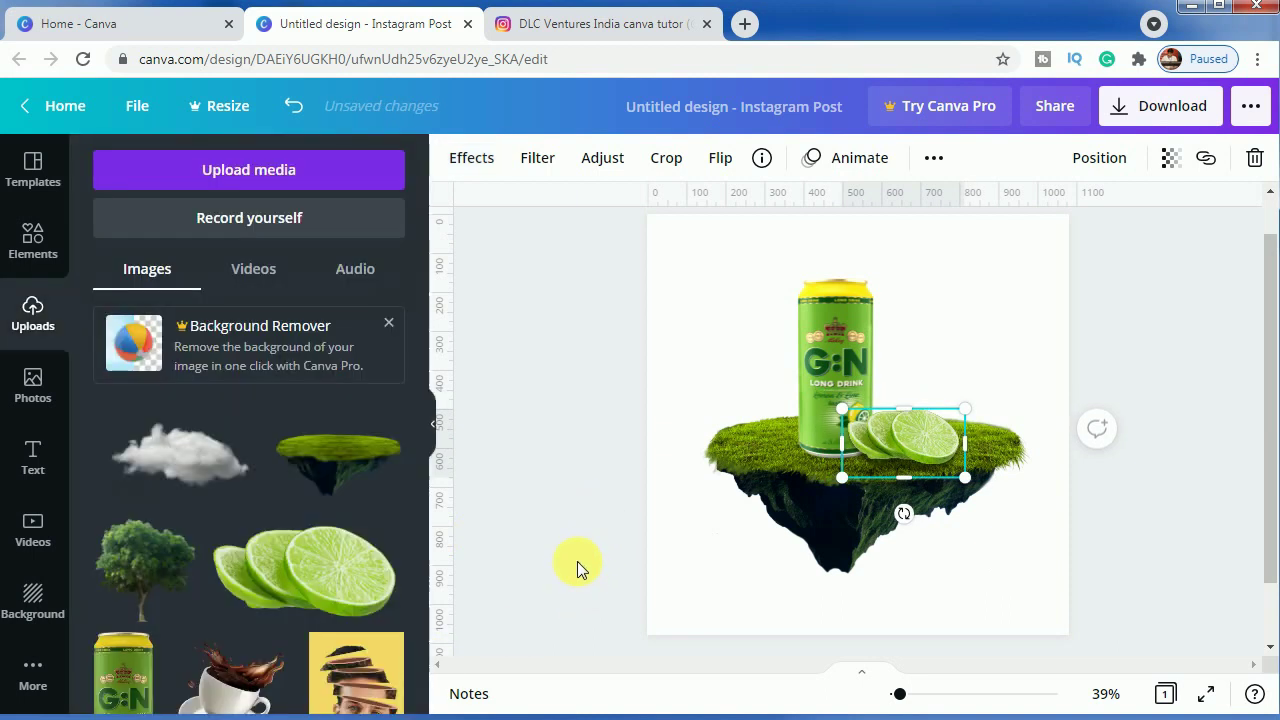
Select the G:N can and give it a Page Lift shadow.
click(572, 542)
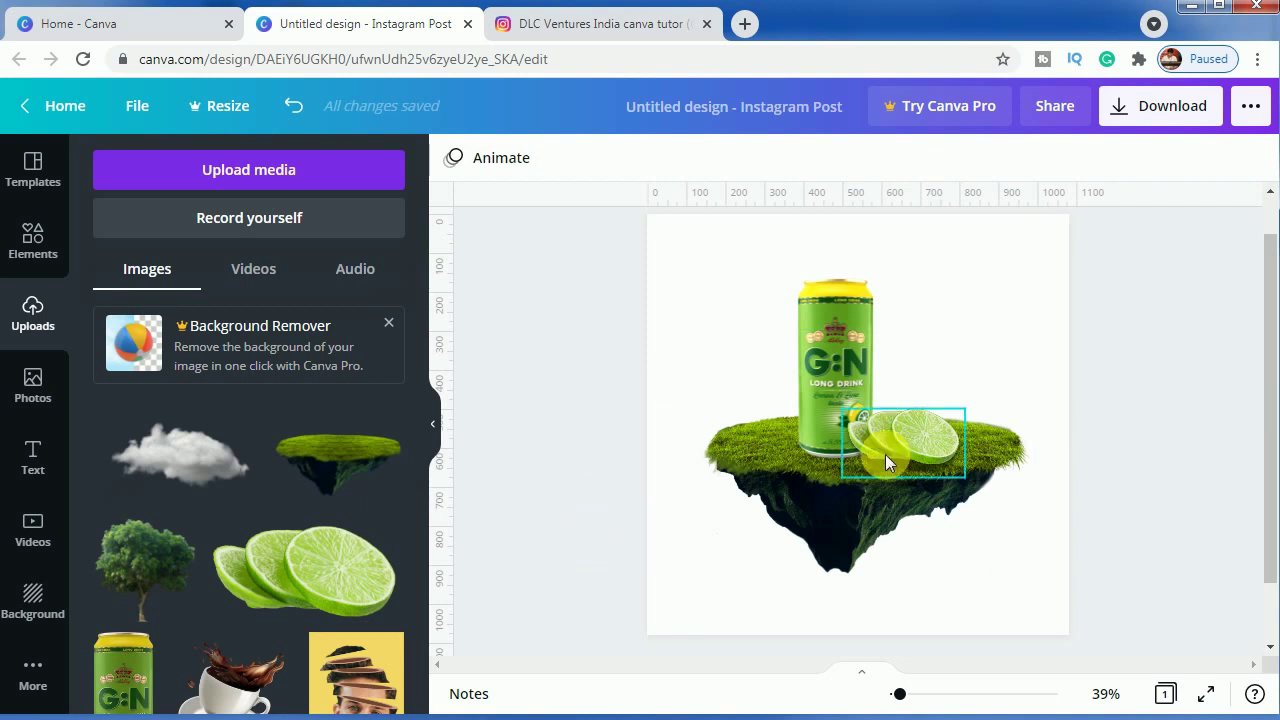
click(829, 367)
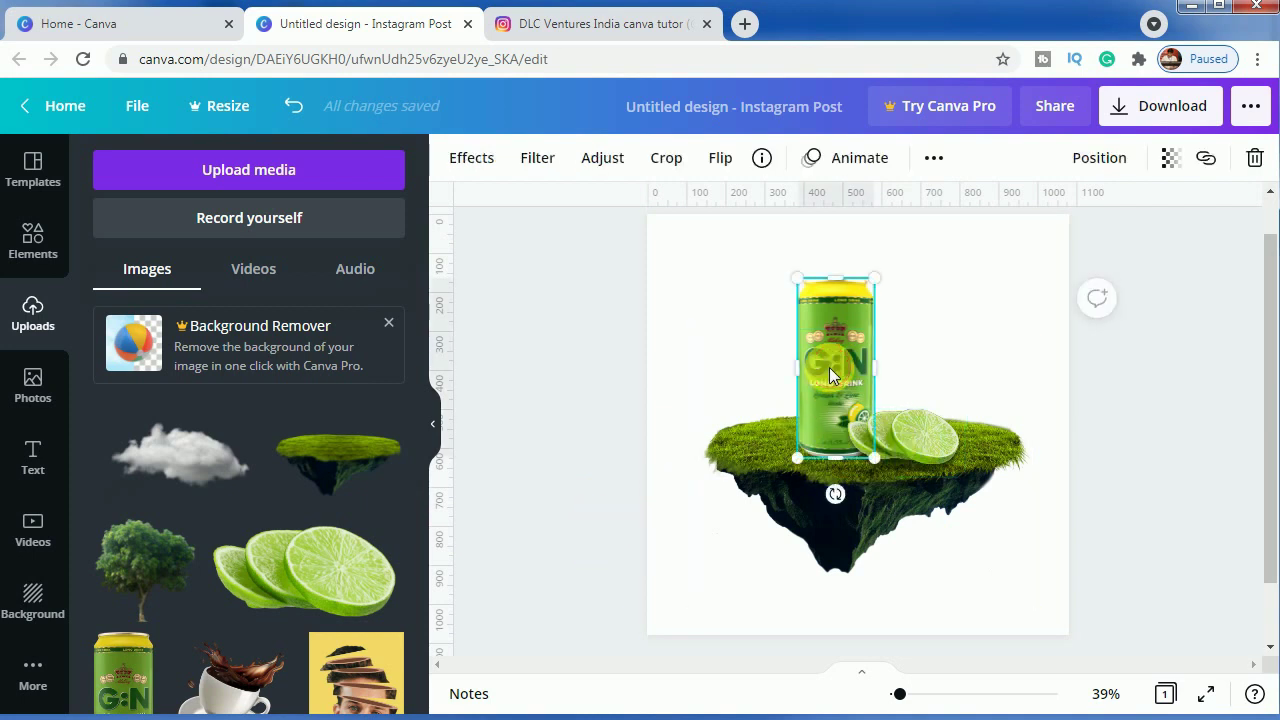
click(602, 157)
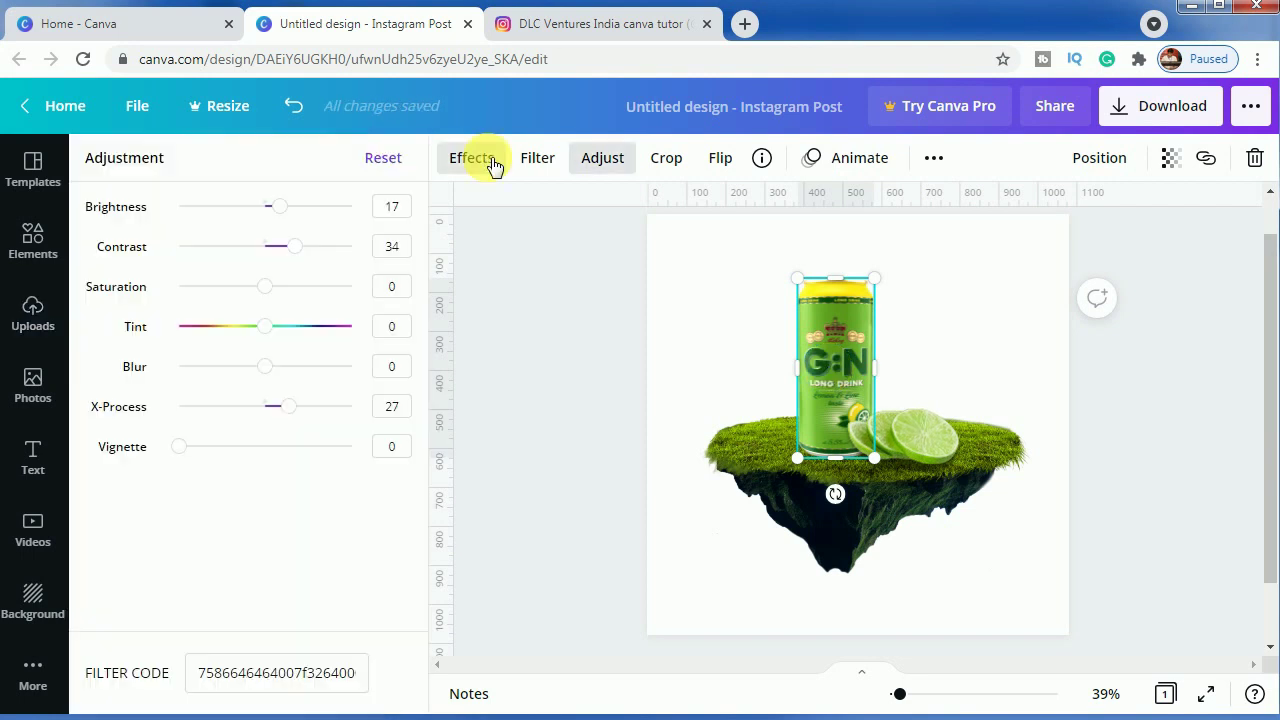
click(471, 157)
scroll(334, 486, down, 2)
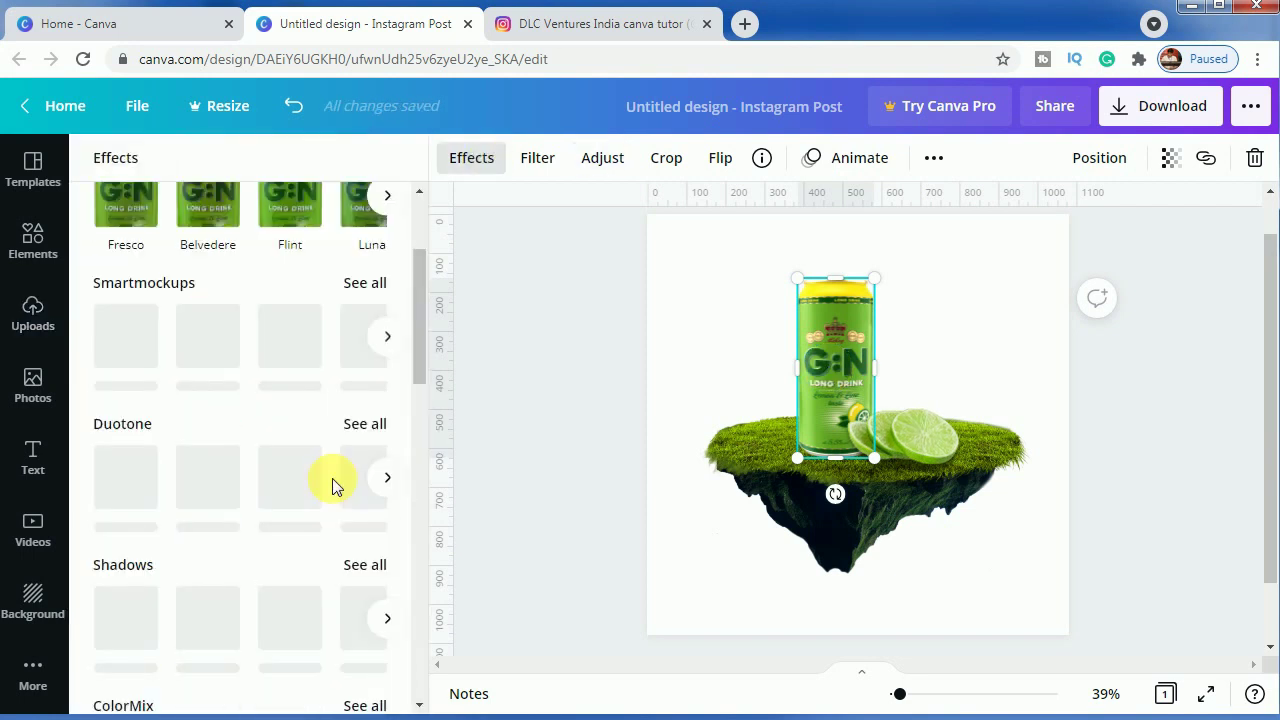
click(366, 565)
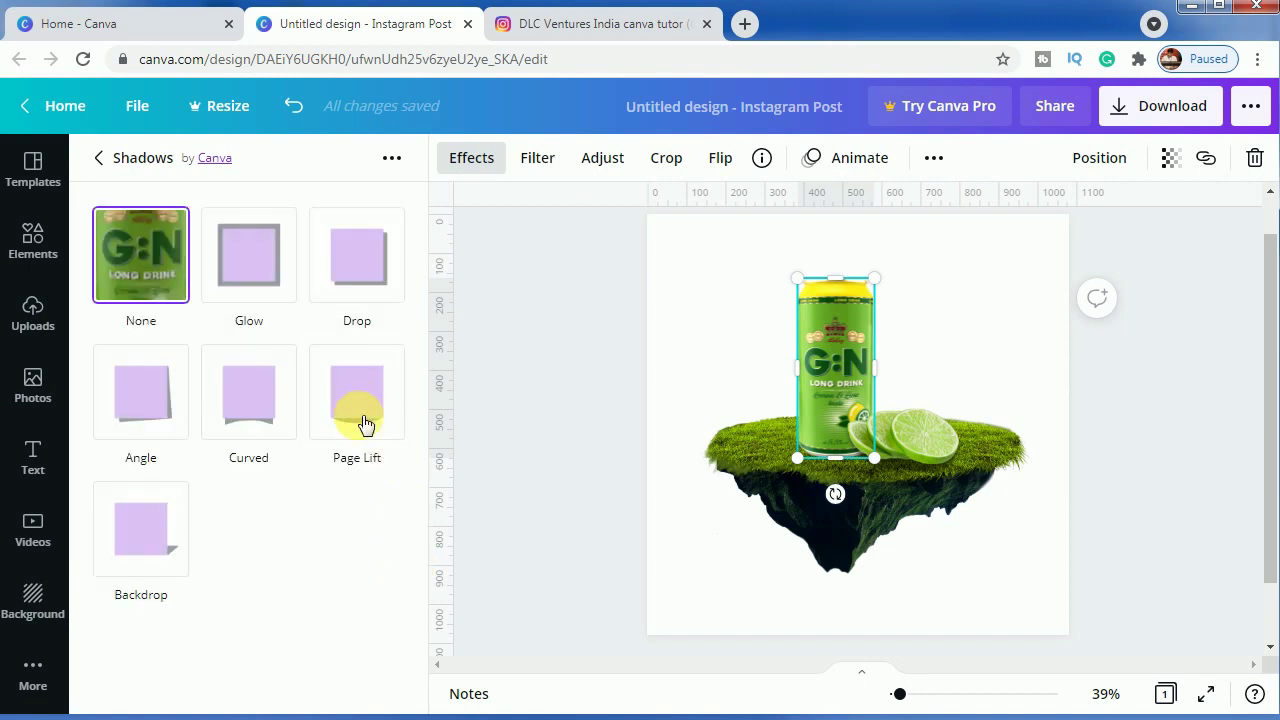
click(357, 405)
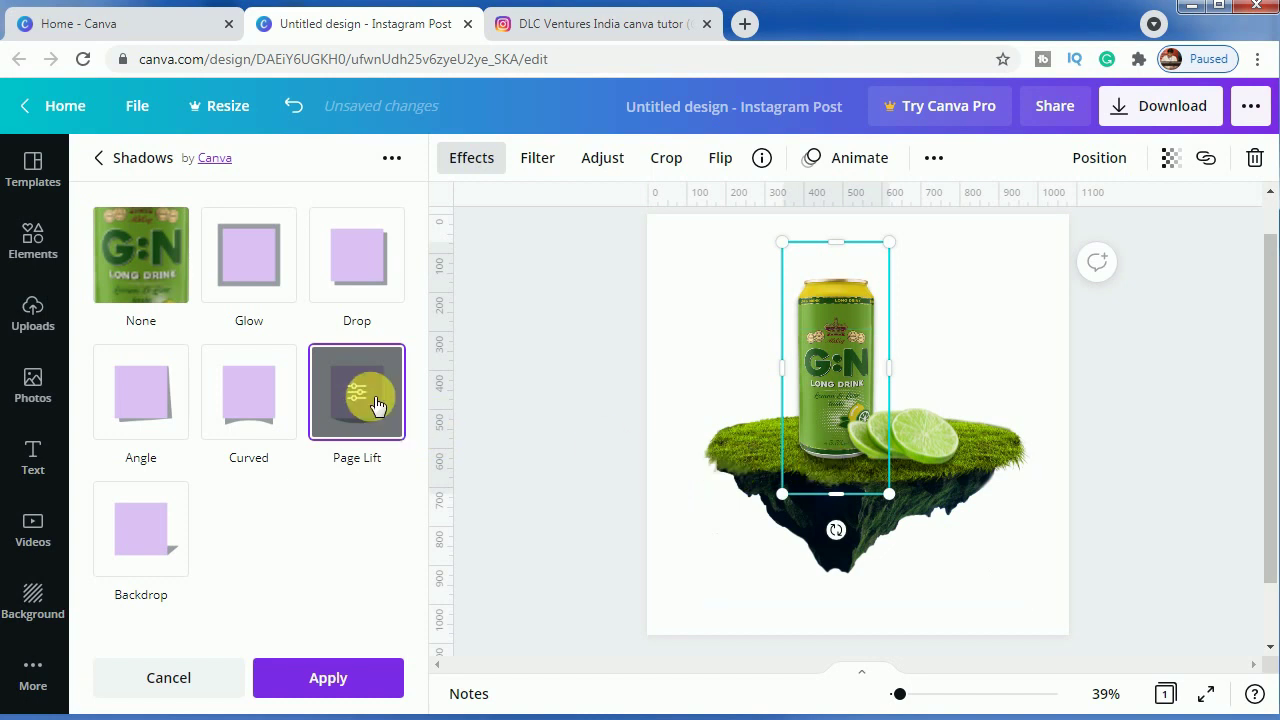
Raise the can's Page Lift shadow offset from 2 to 3 and apply it.
click(380, 408)
click(390, 290)
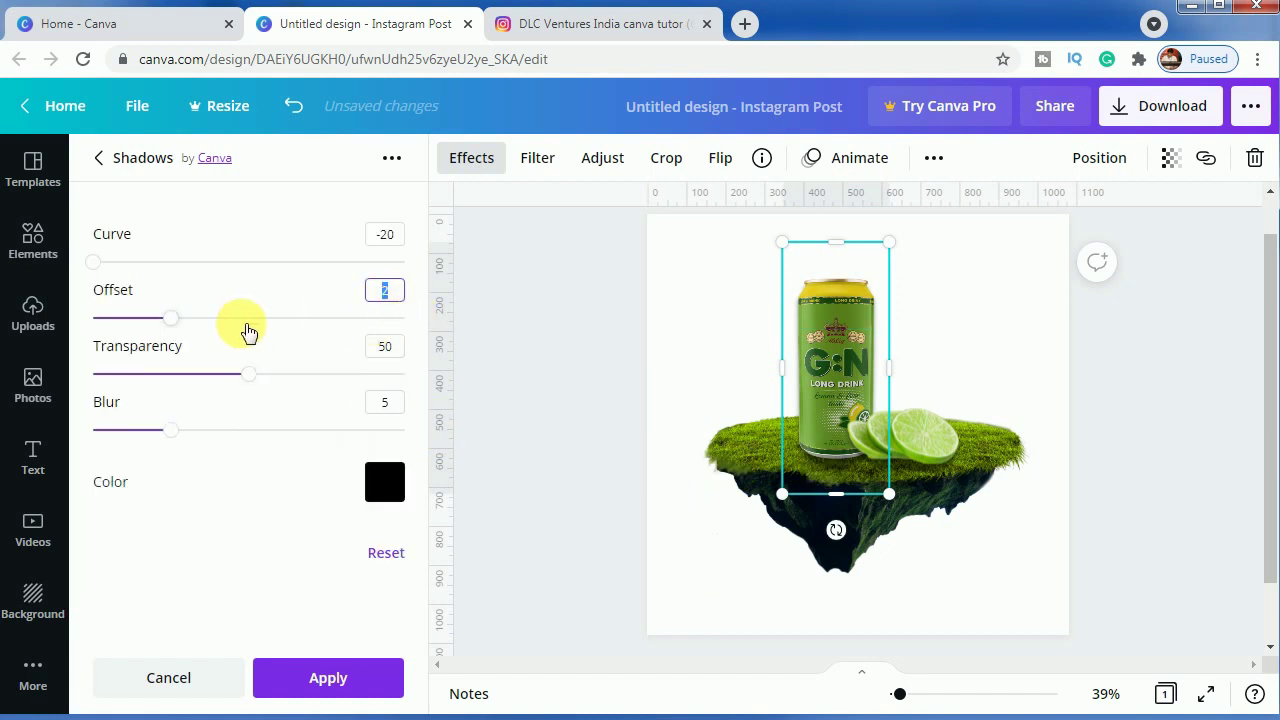
click(186, 322)
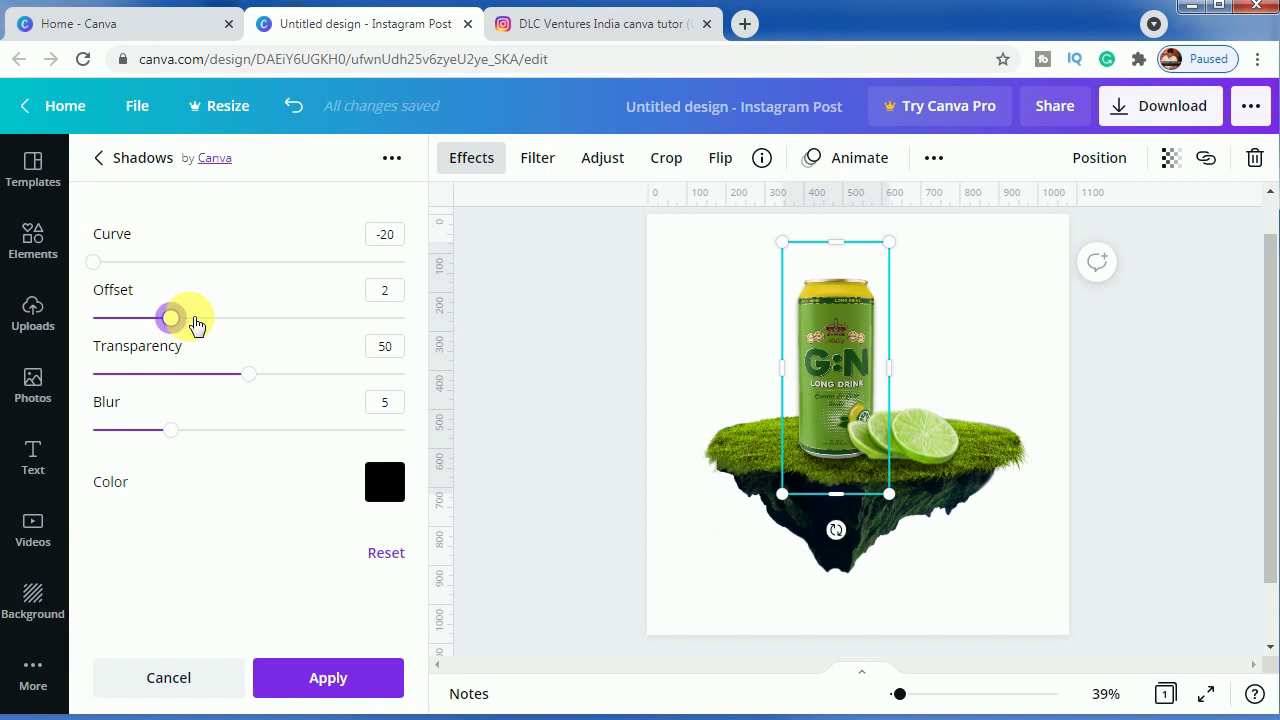
drag(196, 325, 208, 318)
click(355, 686)
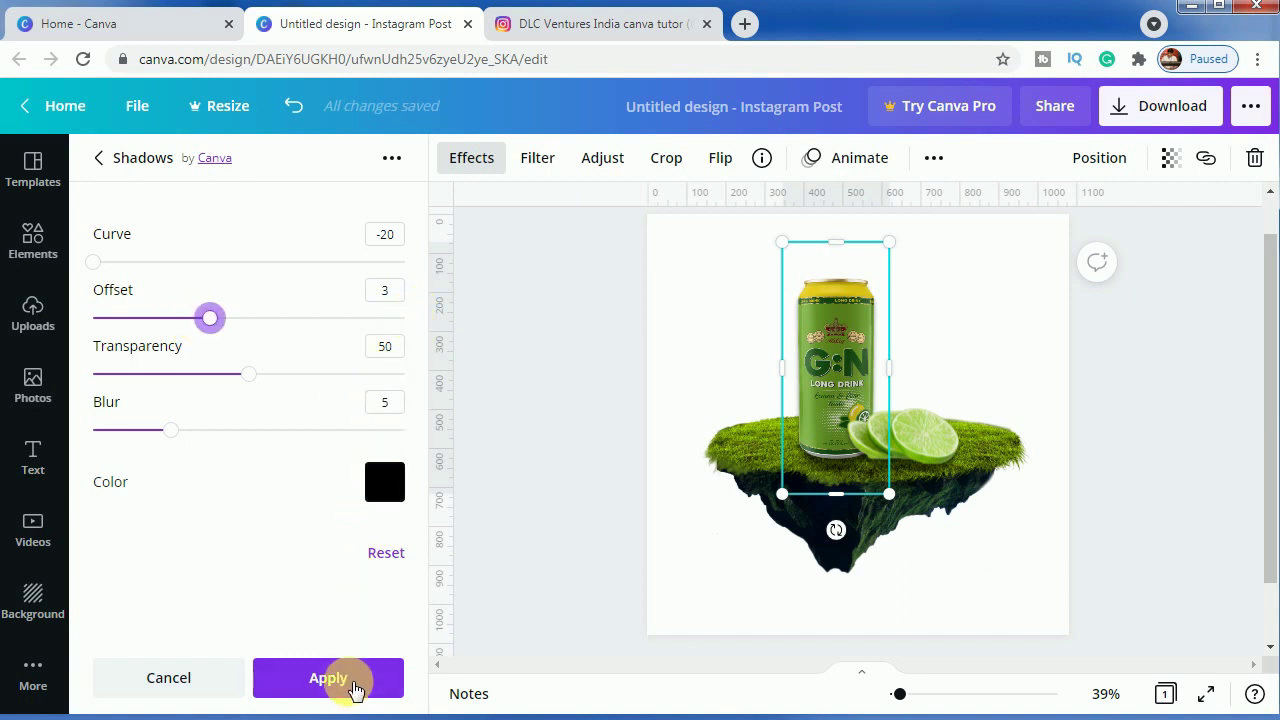
click(591, 568)
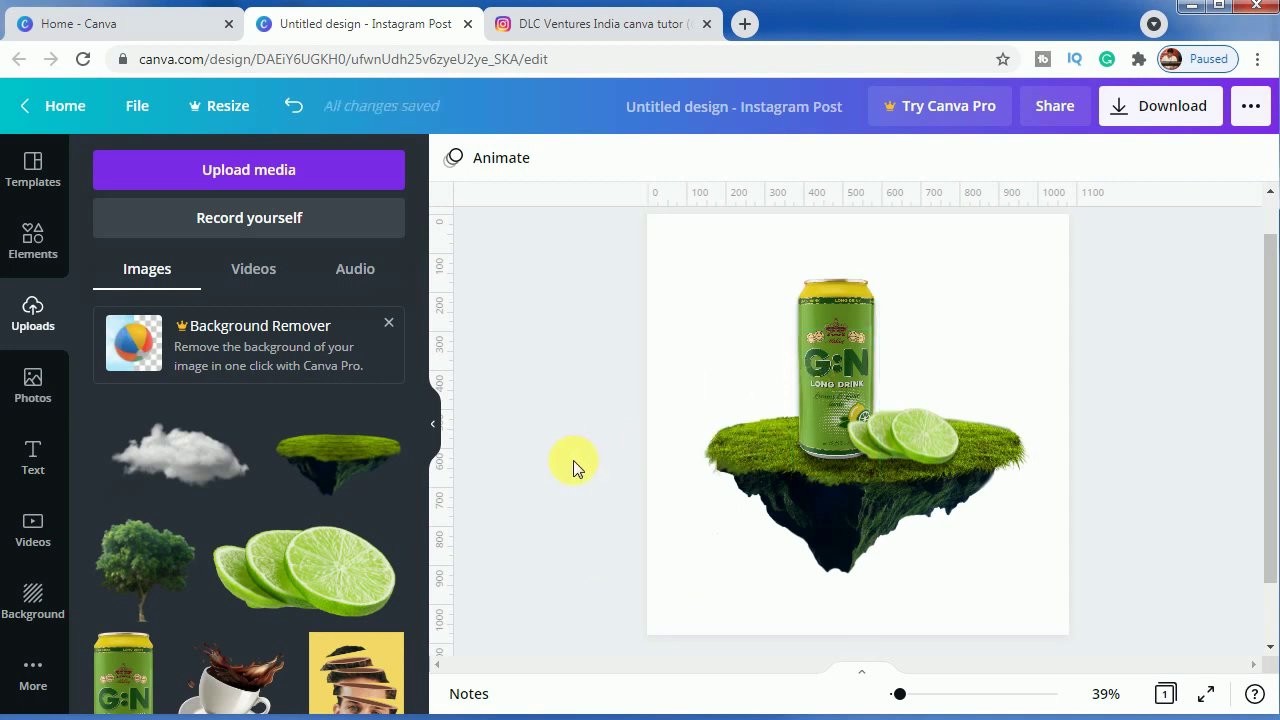
Add the tree onto the island and send it backward twice, behind the lime slices and can.
click(143, 566)
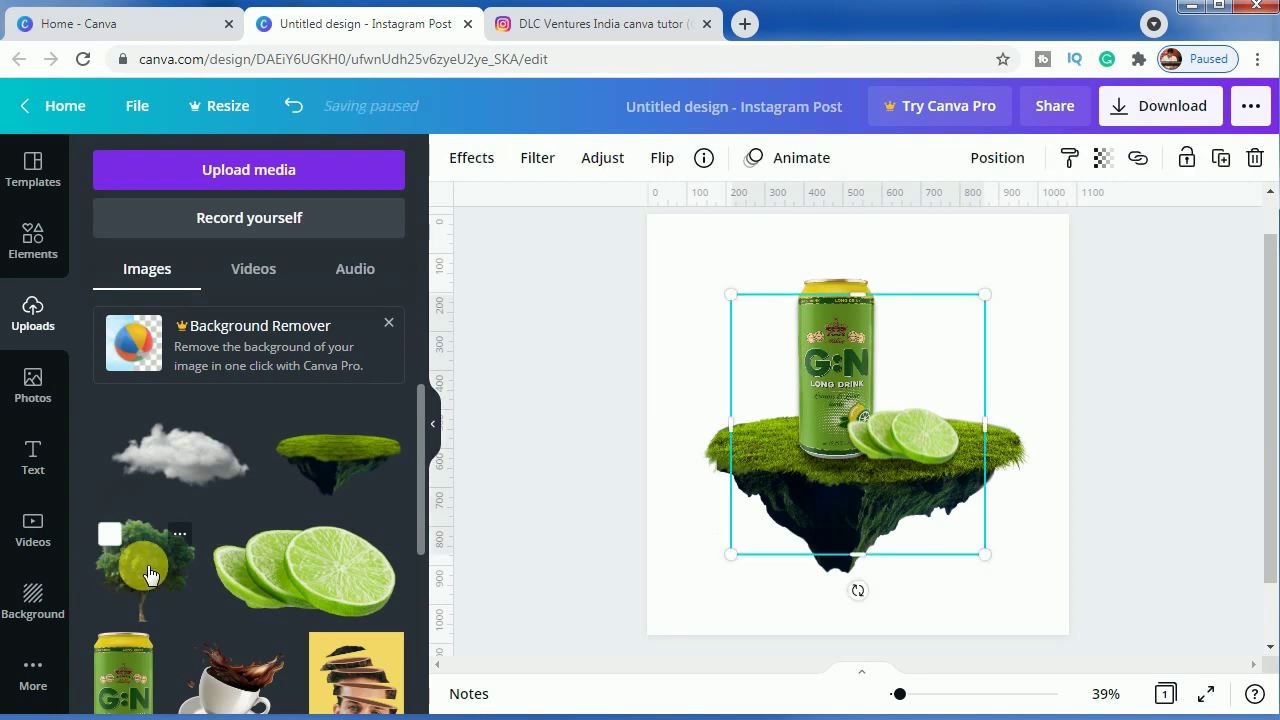
drag(848, 423, 863, 388)
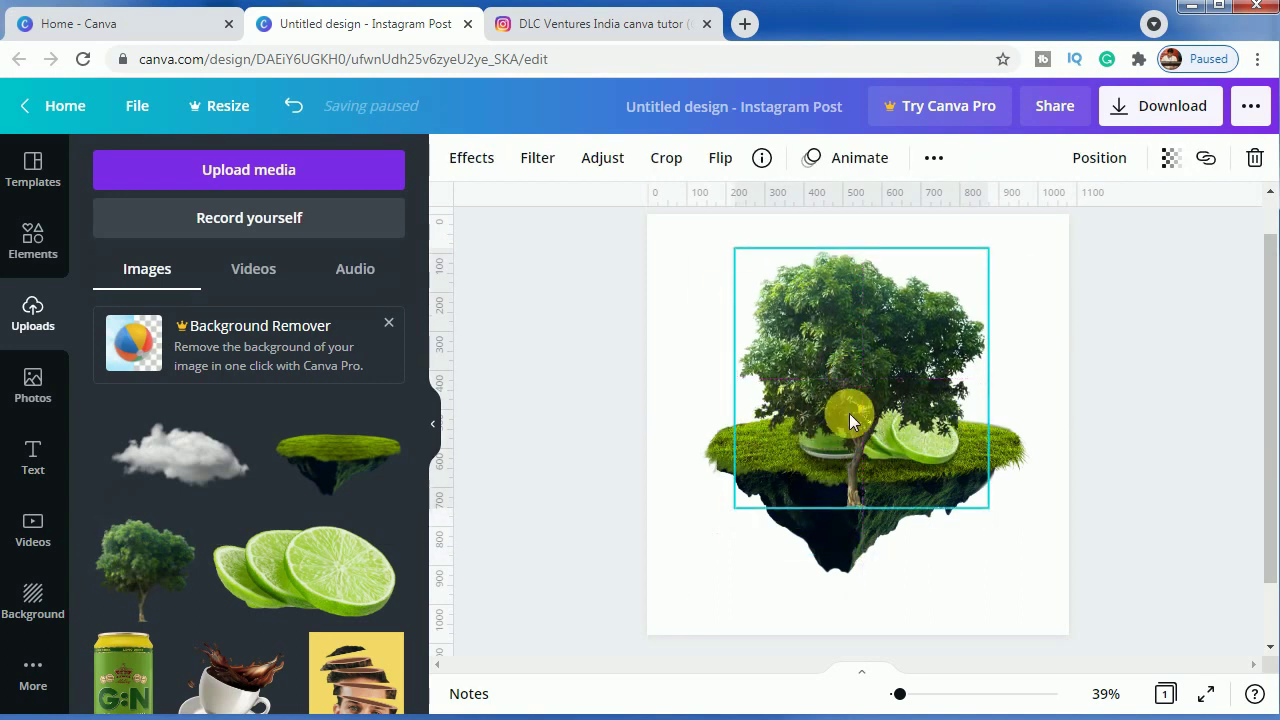
right_click(837, 373)
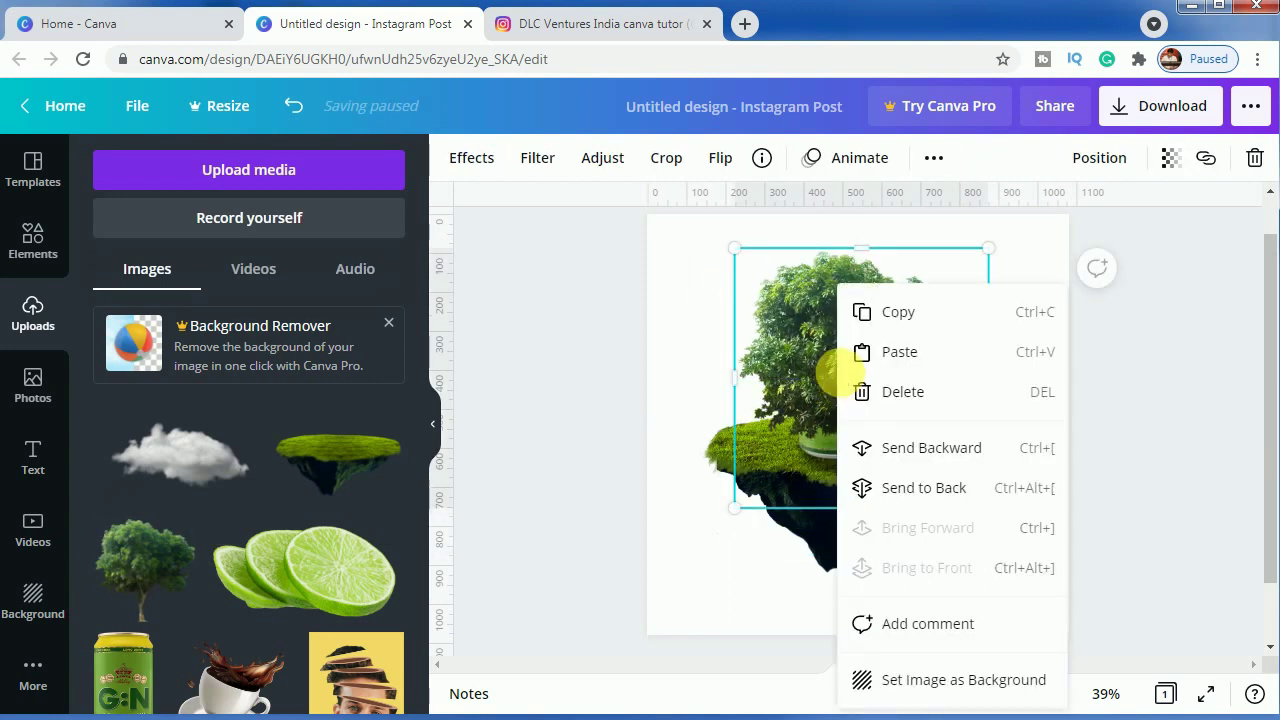
click(897, 449)
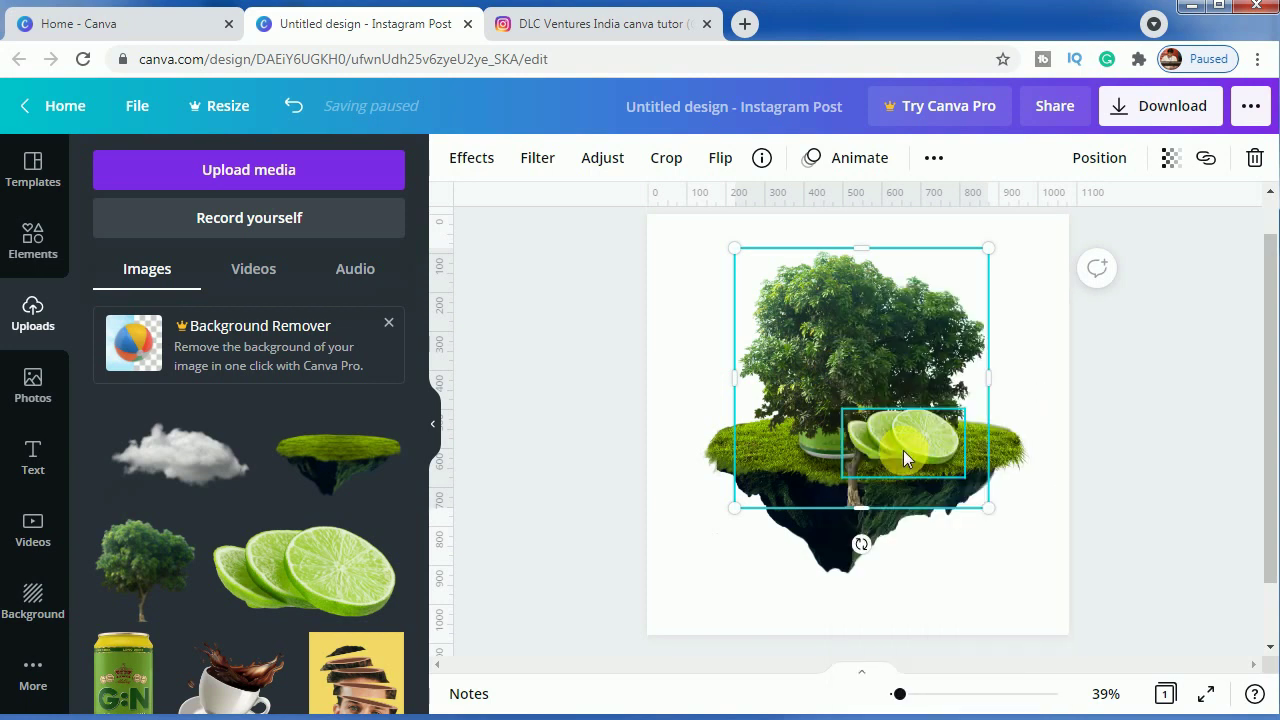
right_click(806, 396)
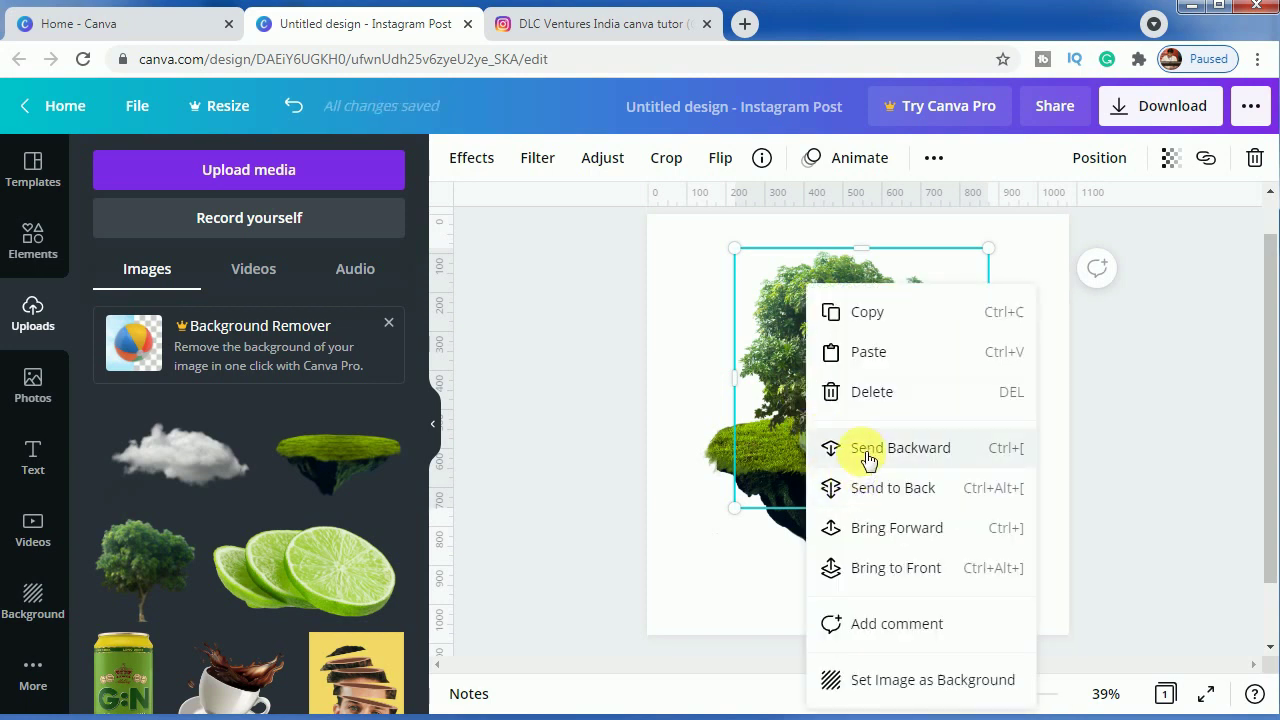
click(866, 456)
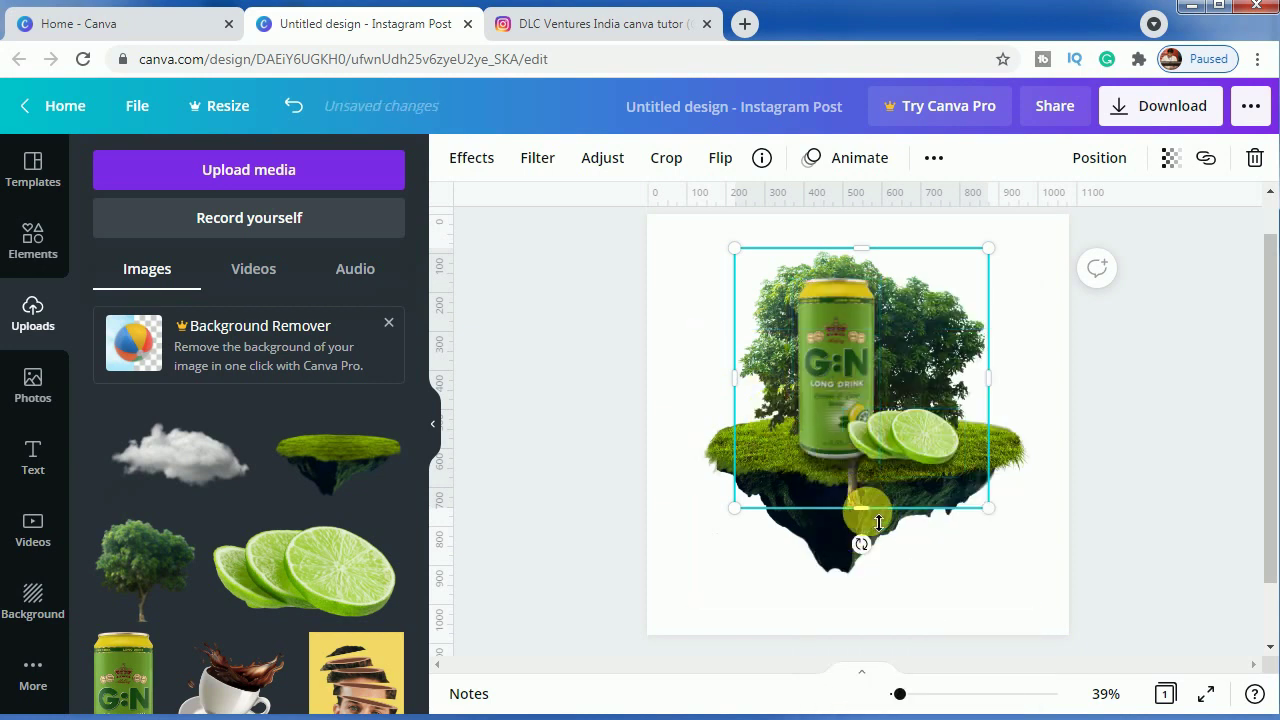
Trim the tree's bottom at the grass line and enlarge it to roughly 744 × 573.
drag(877, 522, 884, 453)
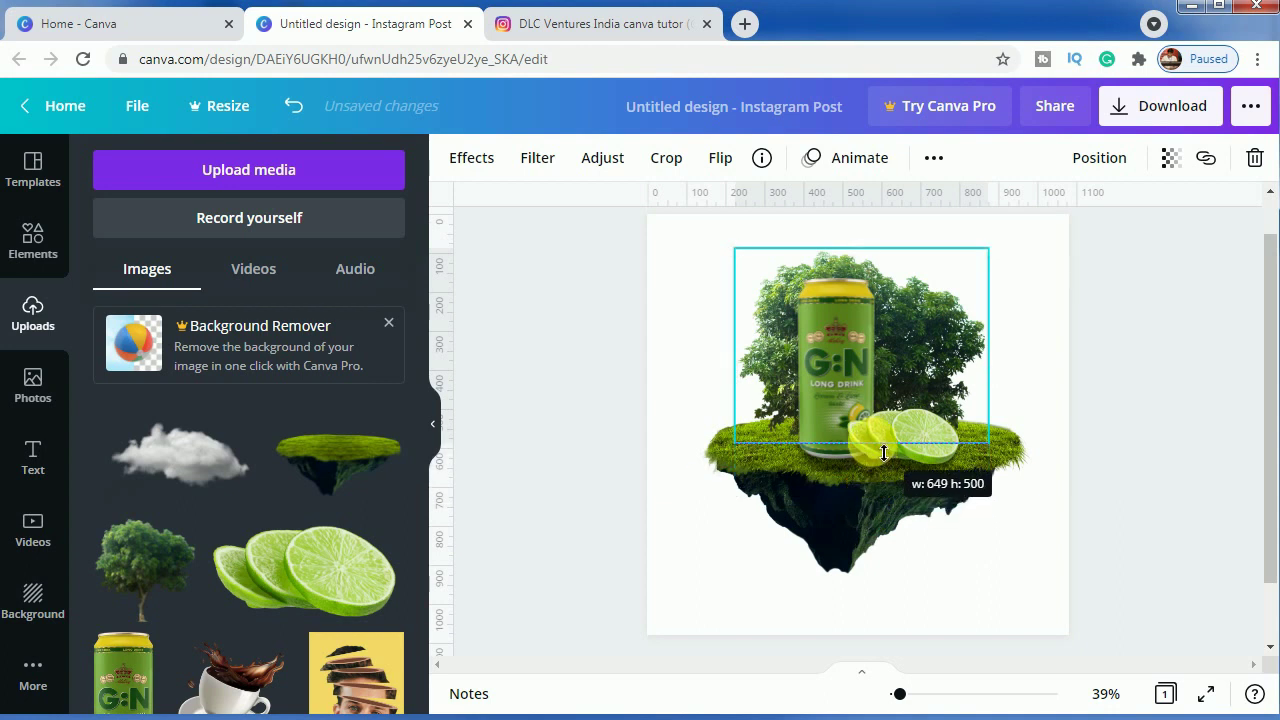
drag(884, 453, 884, 456)
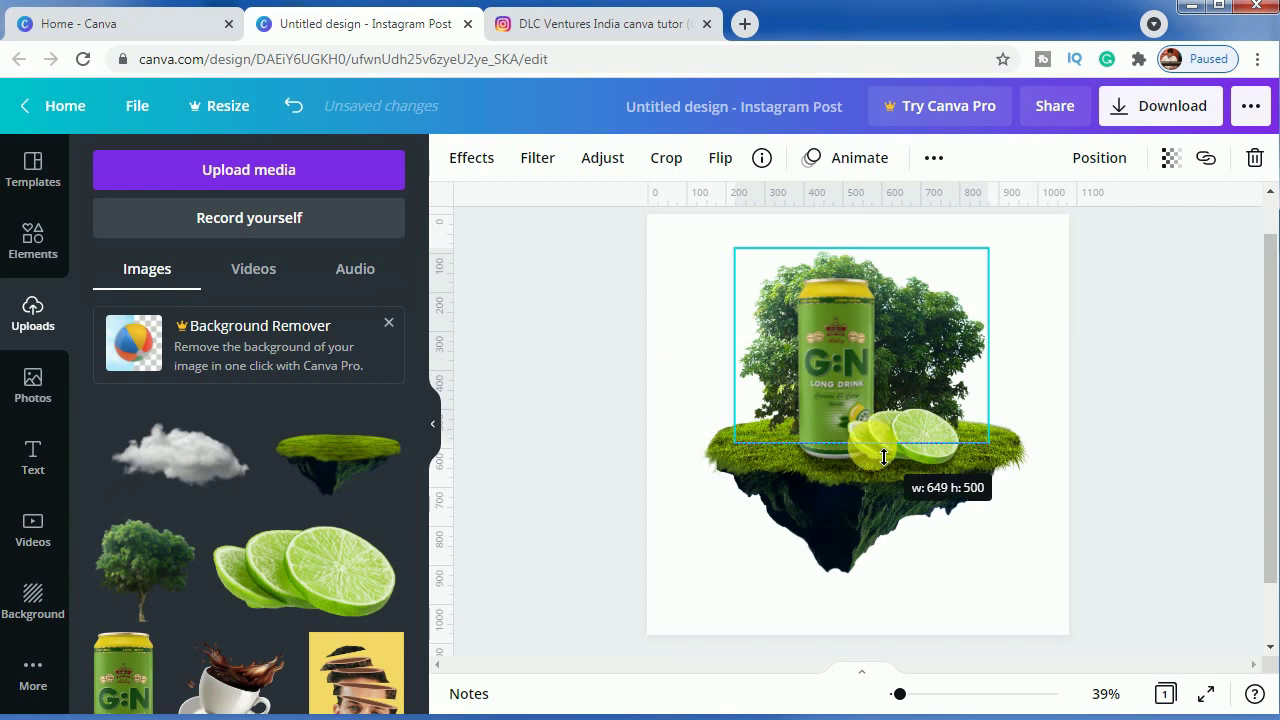
click(765, 300)
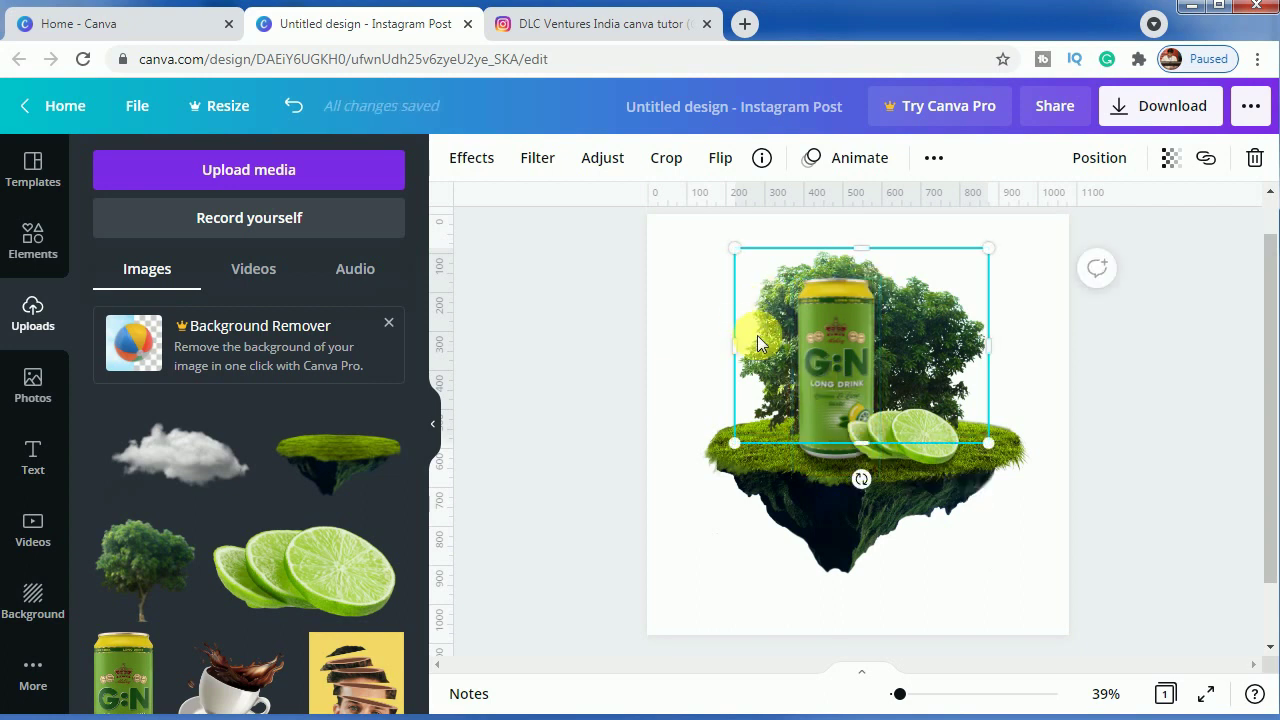
mouse_move(751, 262)
mouse_down()
mouse_move(711, 242)
mouse_move(727, 258)
mouse_up()
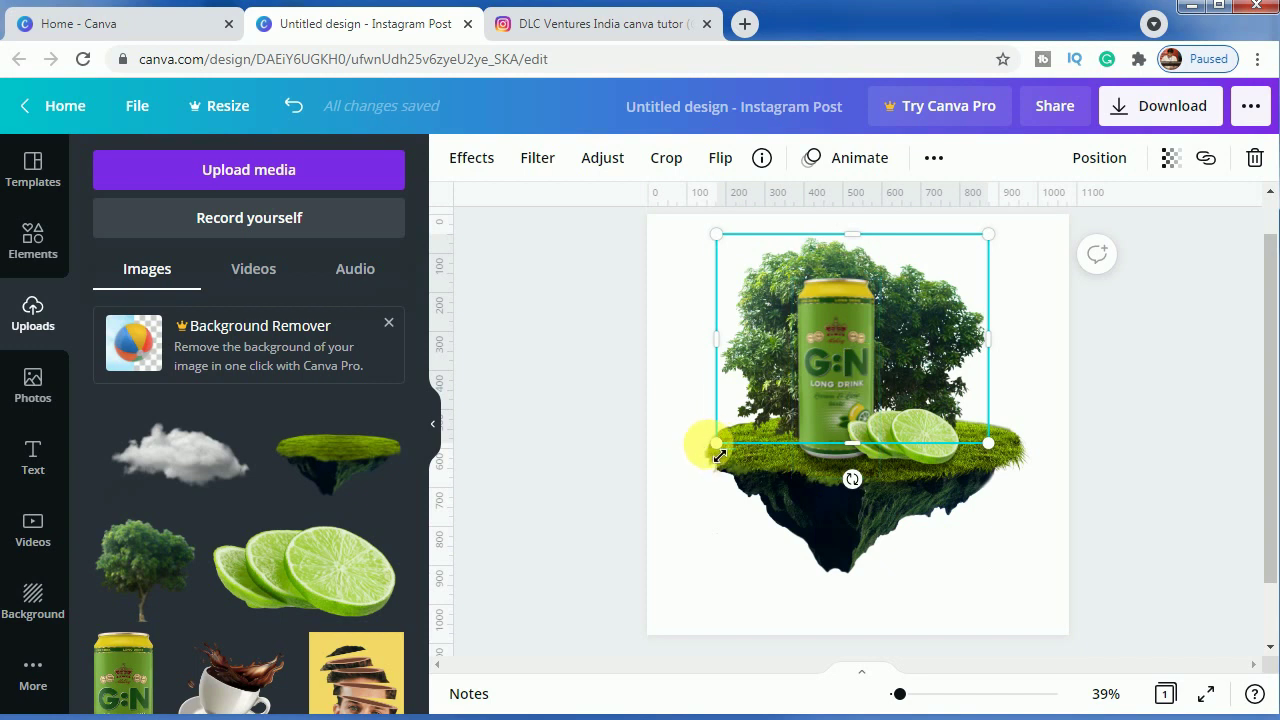
drag(716, 444, 717, 456)
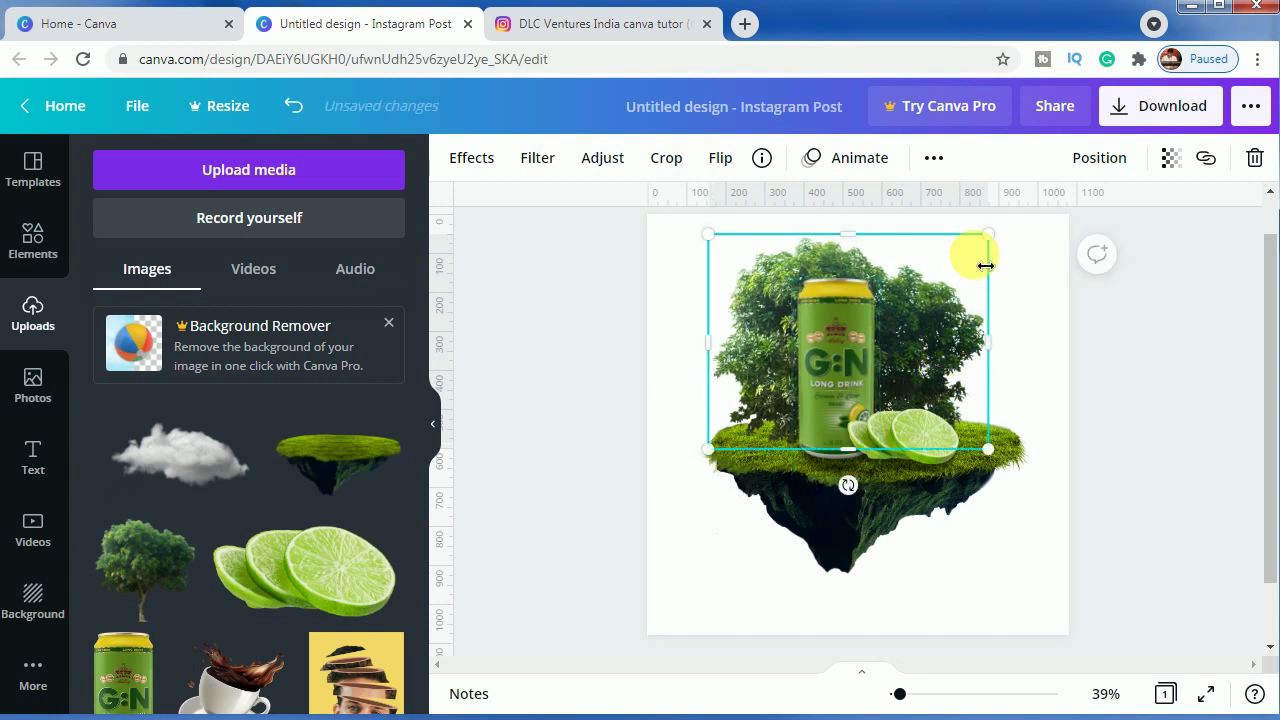
mouse_move(993, 246)
mouse_down()
mouse_move(992, 229)
mouse_move(1006, 243)
mouse_up()
Raise the tree's contrast to 34 and lower its brightness slightly.
click(1144, 496)
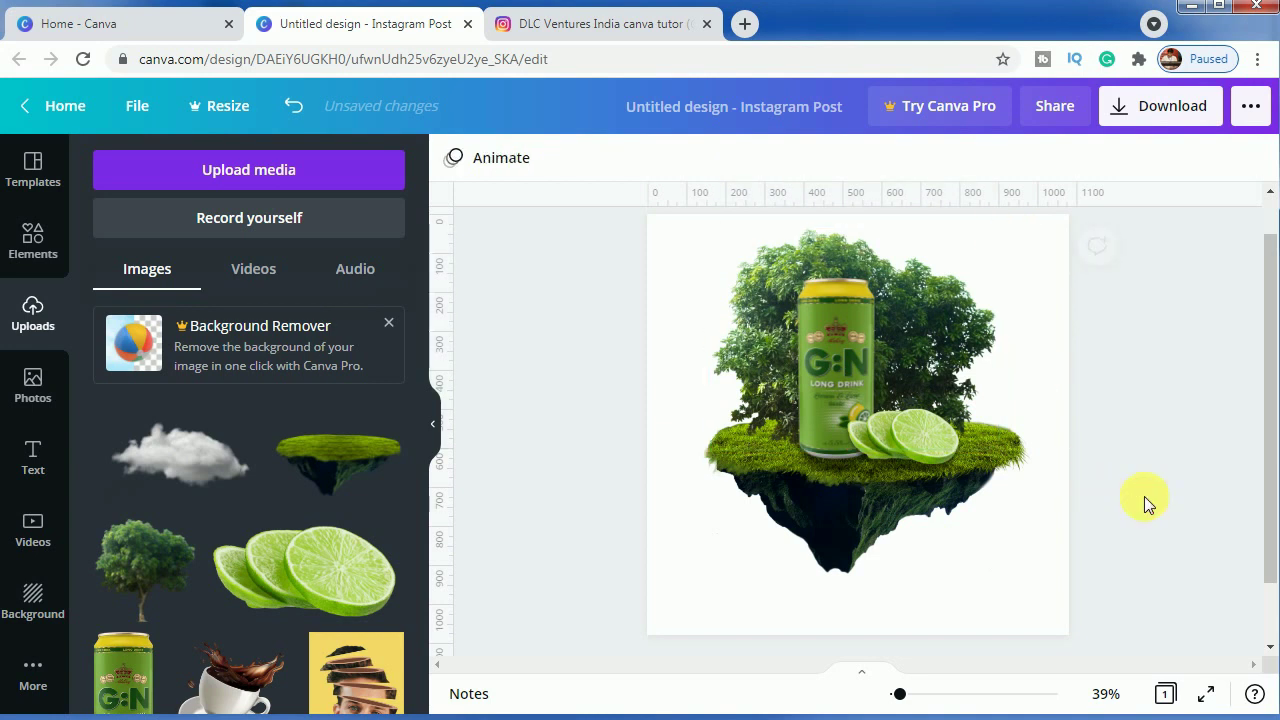
click(780, 280)
click(603, 160)
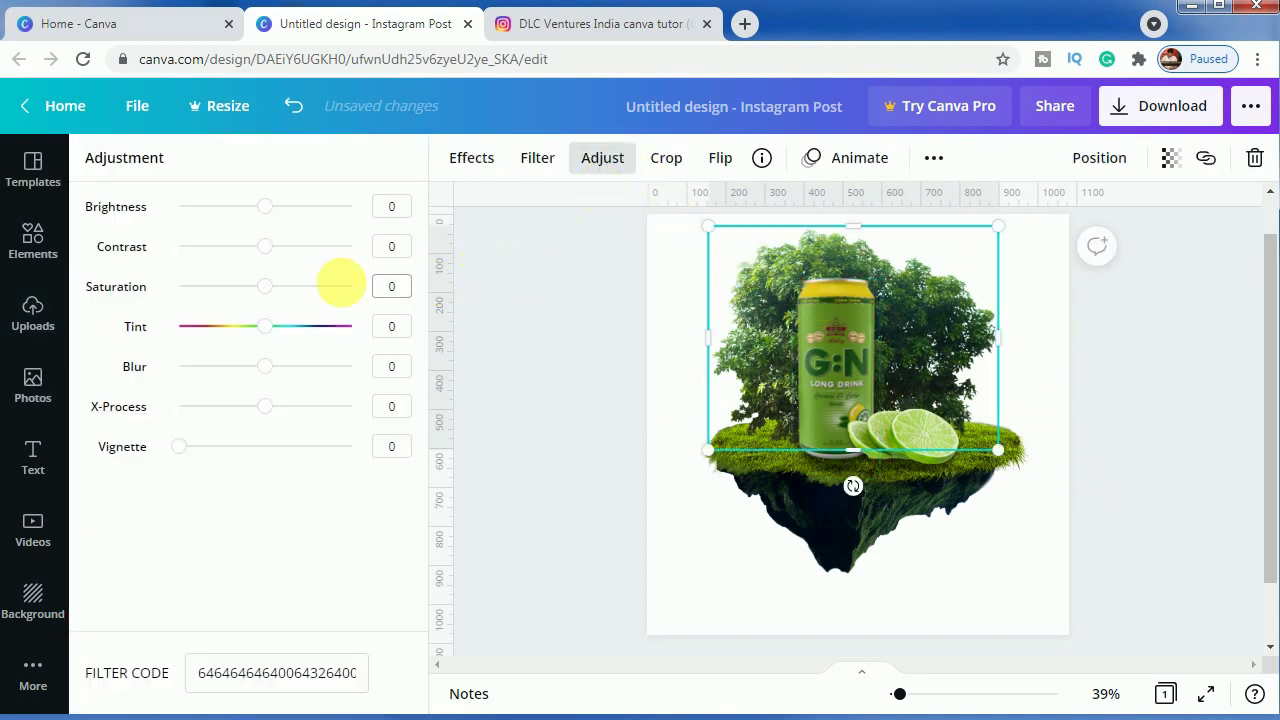
drag(275, 250, 303, 250)
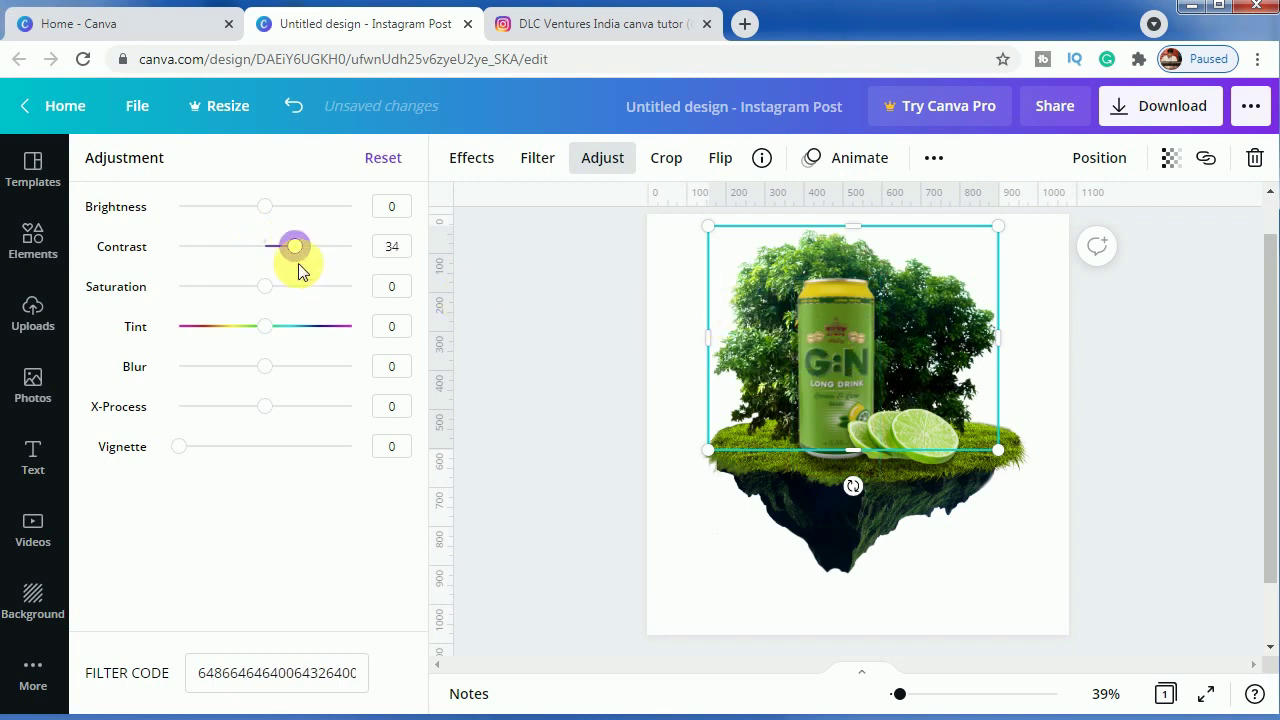
drag(273, 214, 266, 214)
click(535, 415)
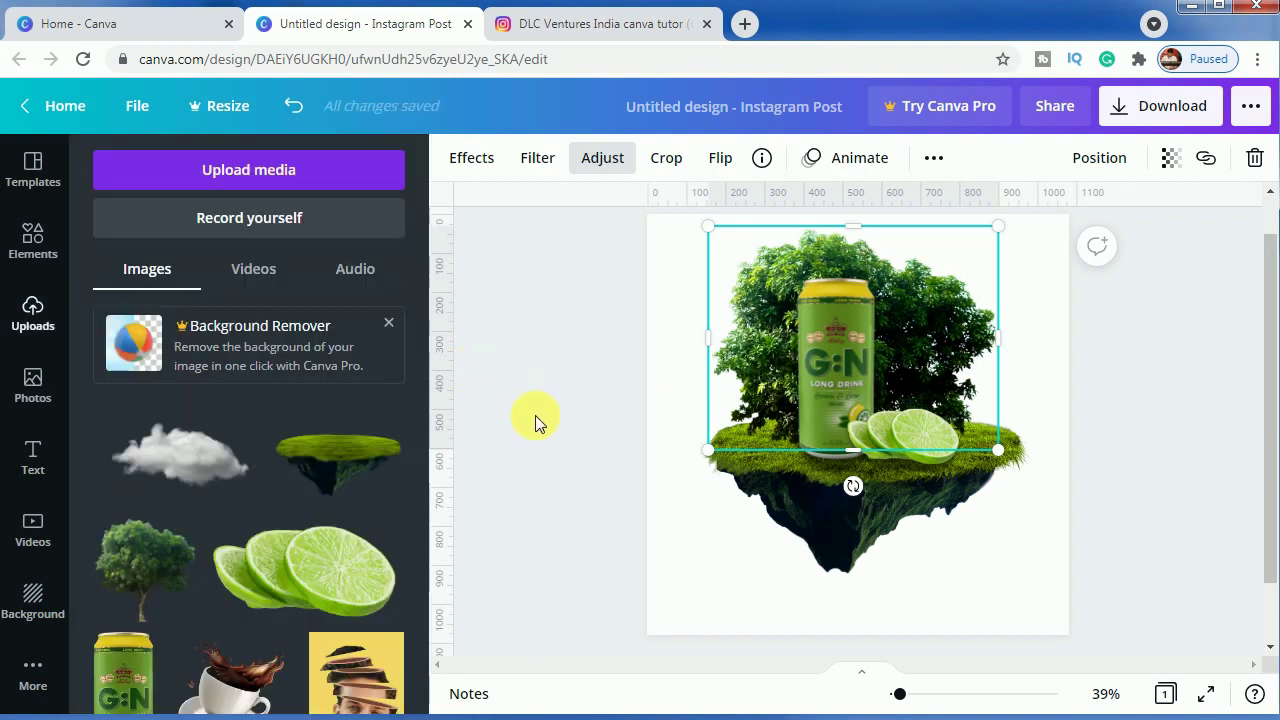
click(534, 435)
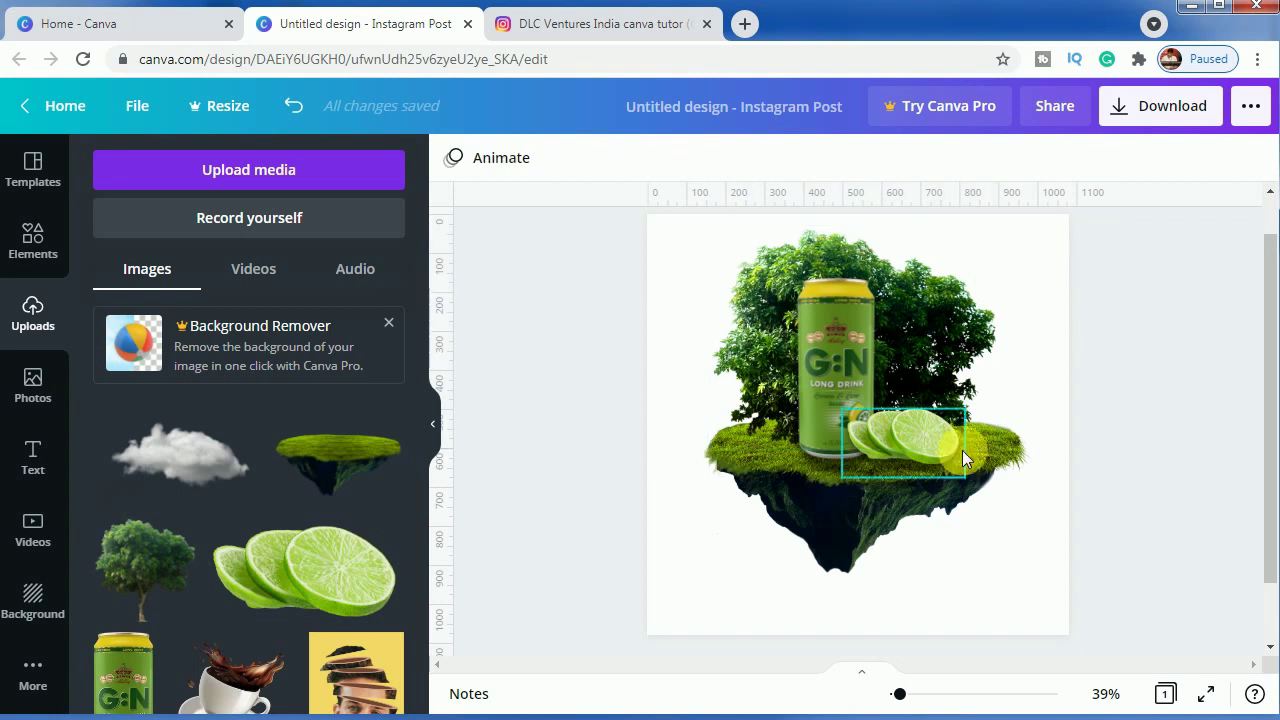
Readjust the G:N can to brightness 20, contrast 30 and X-Process 43.
click(838, 385)
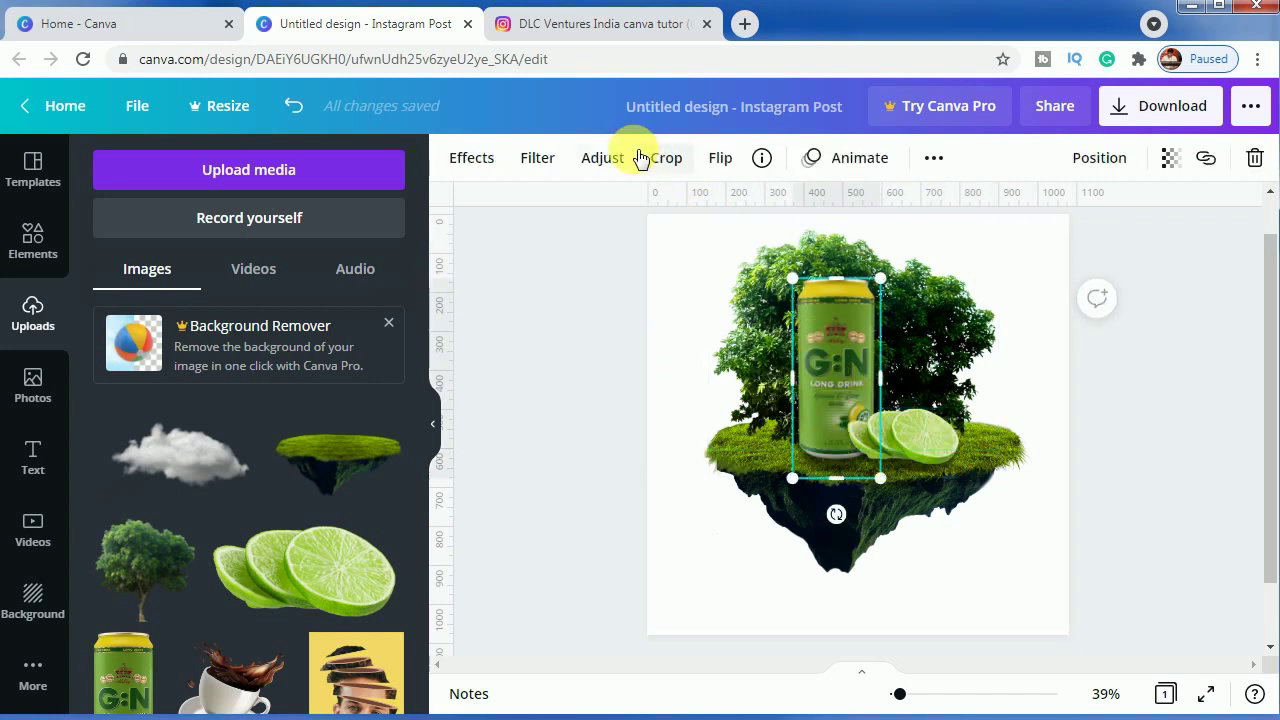
click(604, 158)
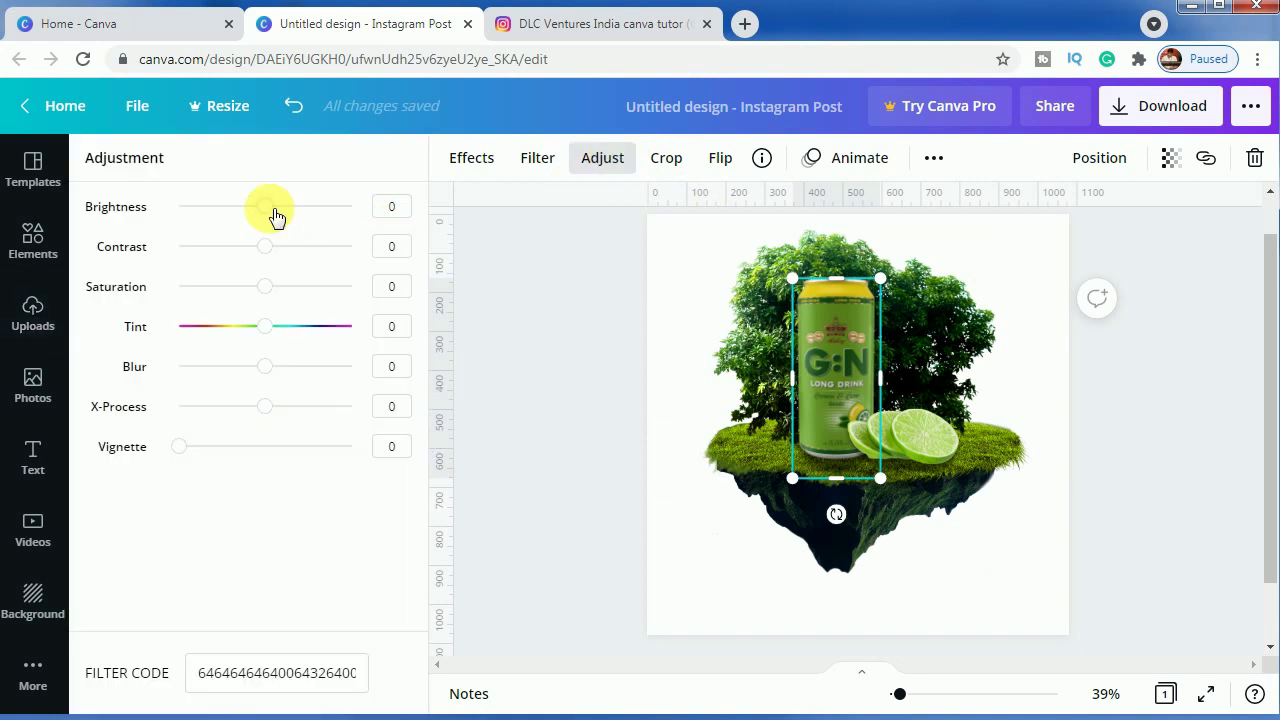
drag(276, 217, 292, 248)
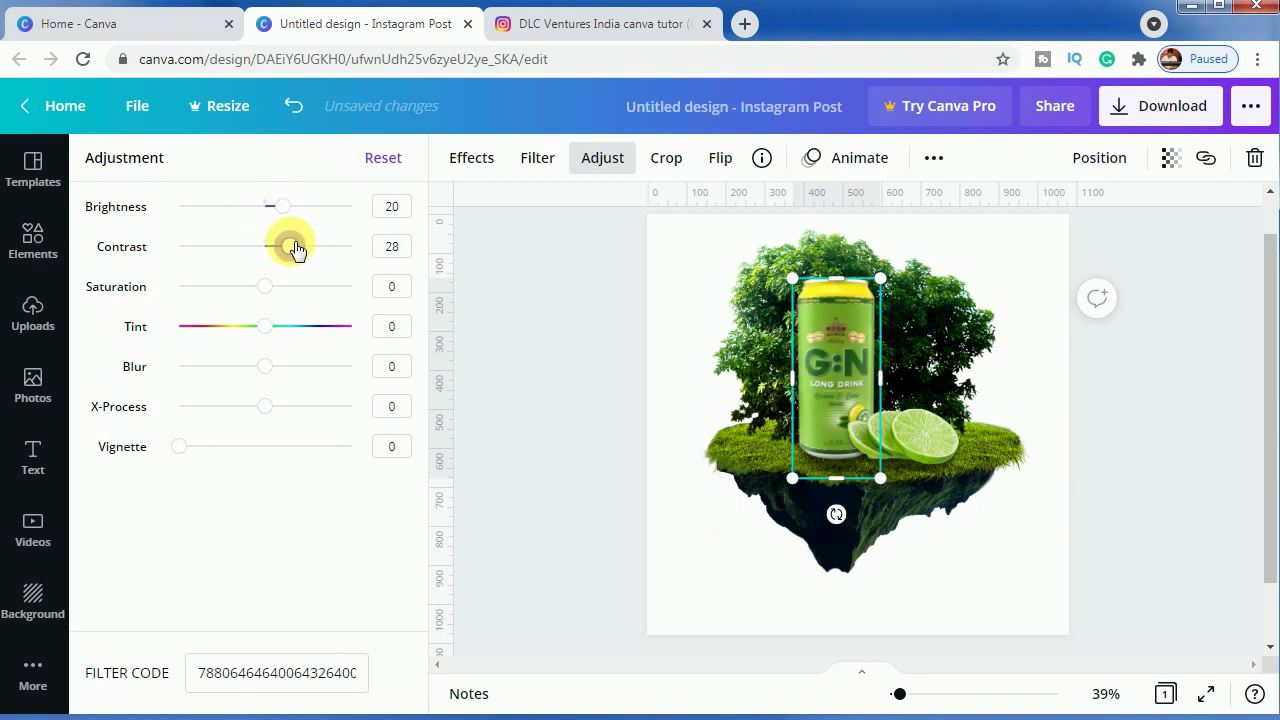
drag(264, 406, 303, 406)
drag(290, 248, 300, 250)
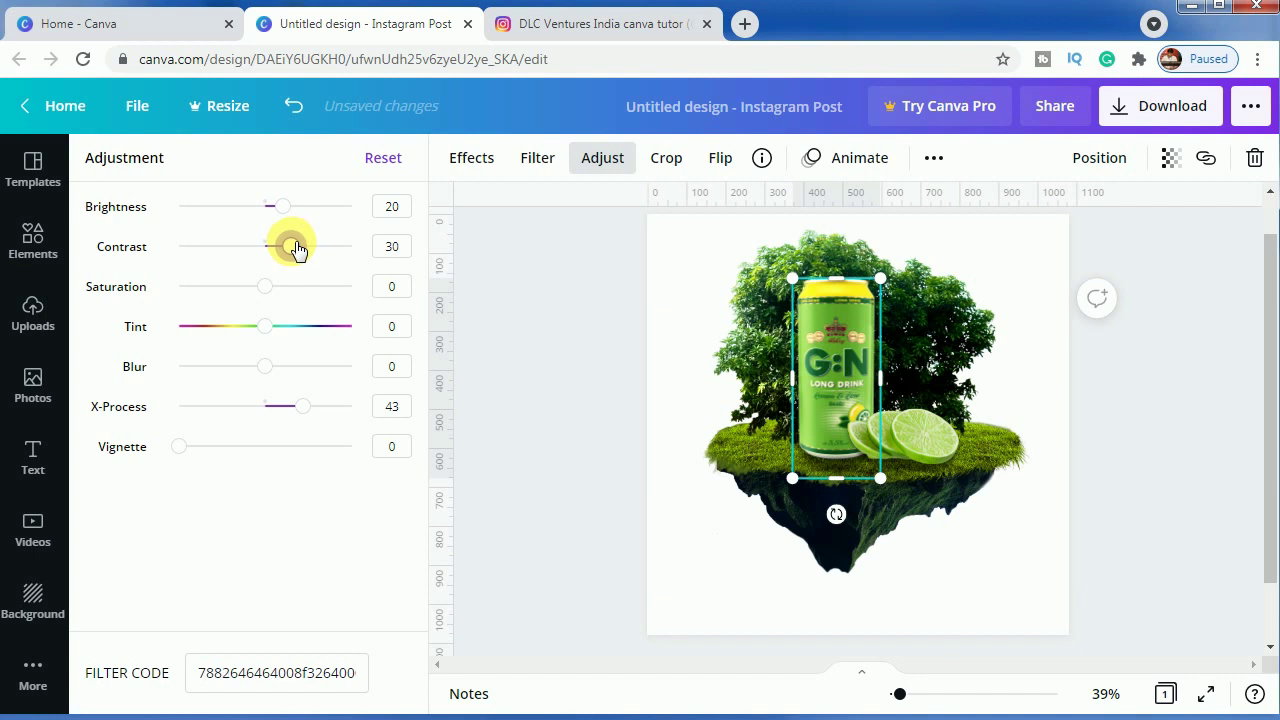
click(553, 508)
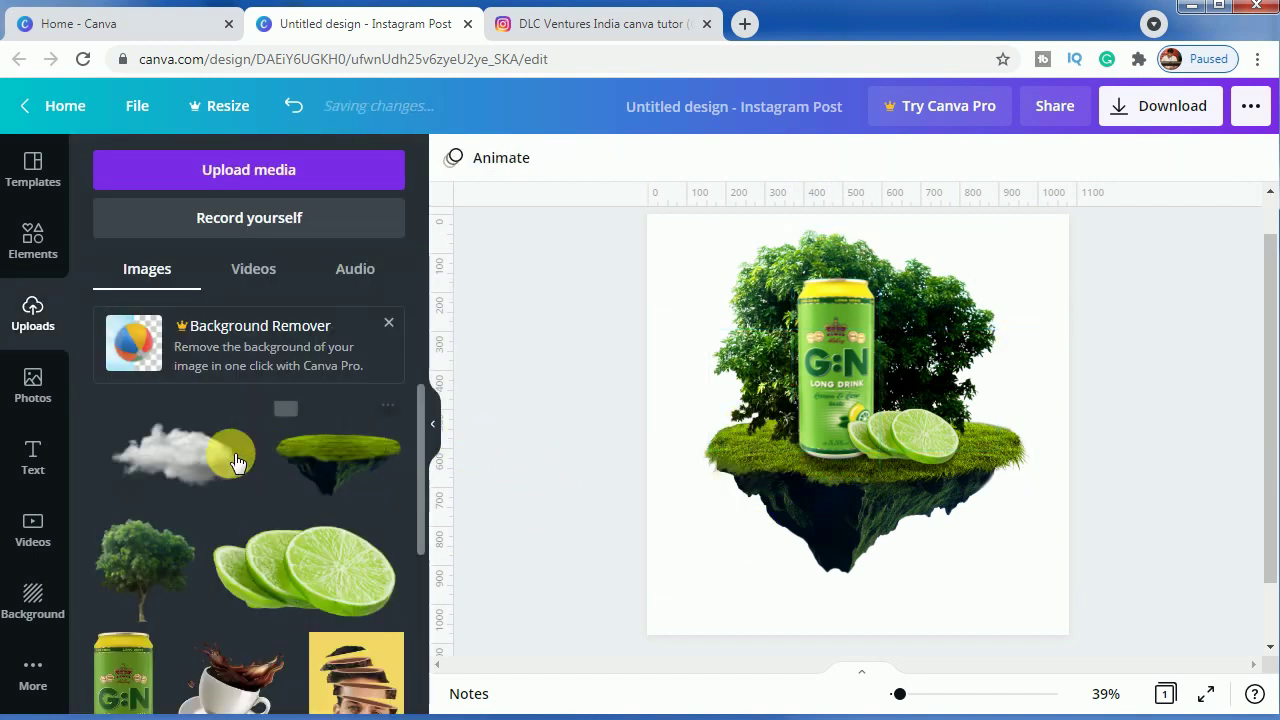
Add the cloud image, flip it horizontally and place it at the tree's upper right.
click(202, 466)
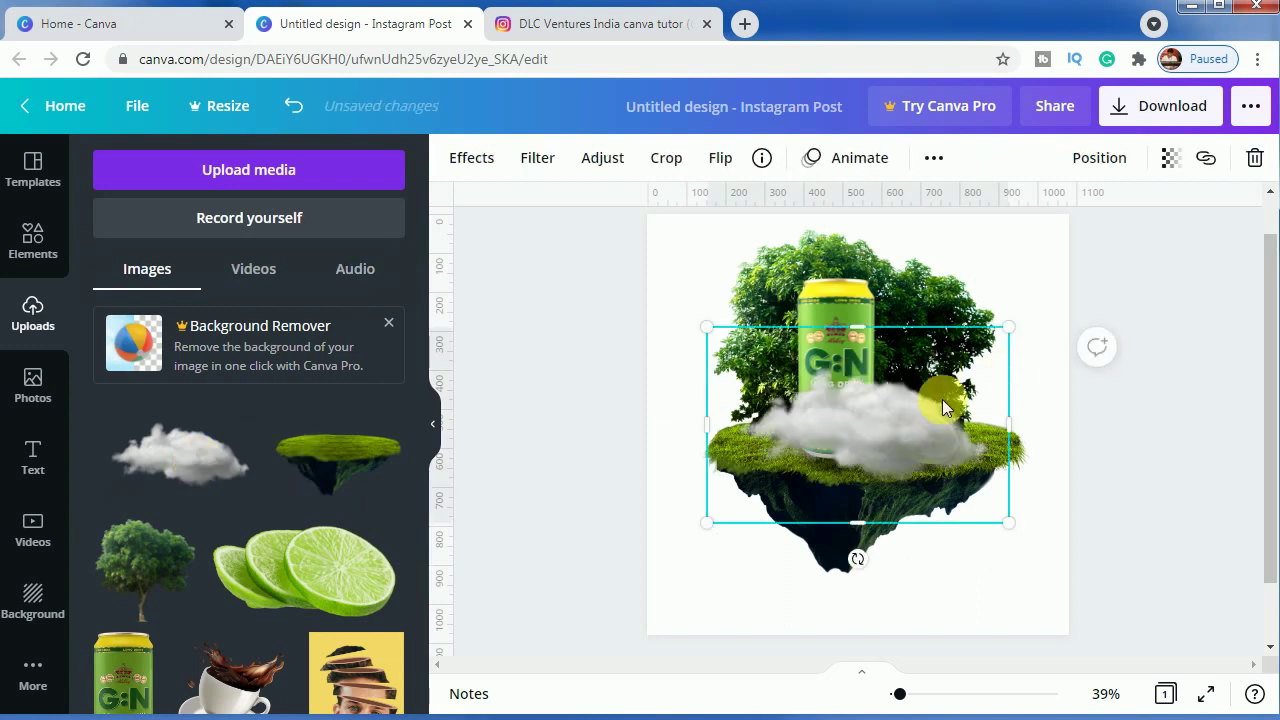
drag(934, 401, 997, 277)
click(721, 158)
click(737, 216)
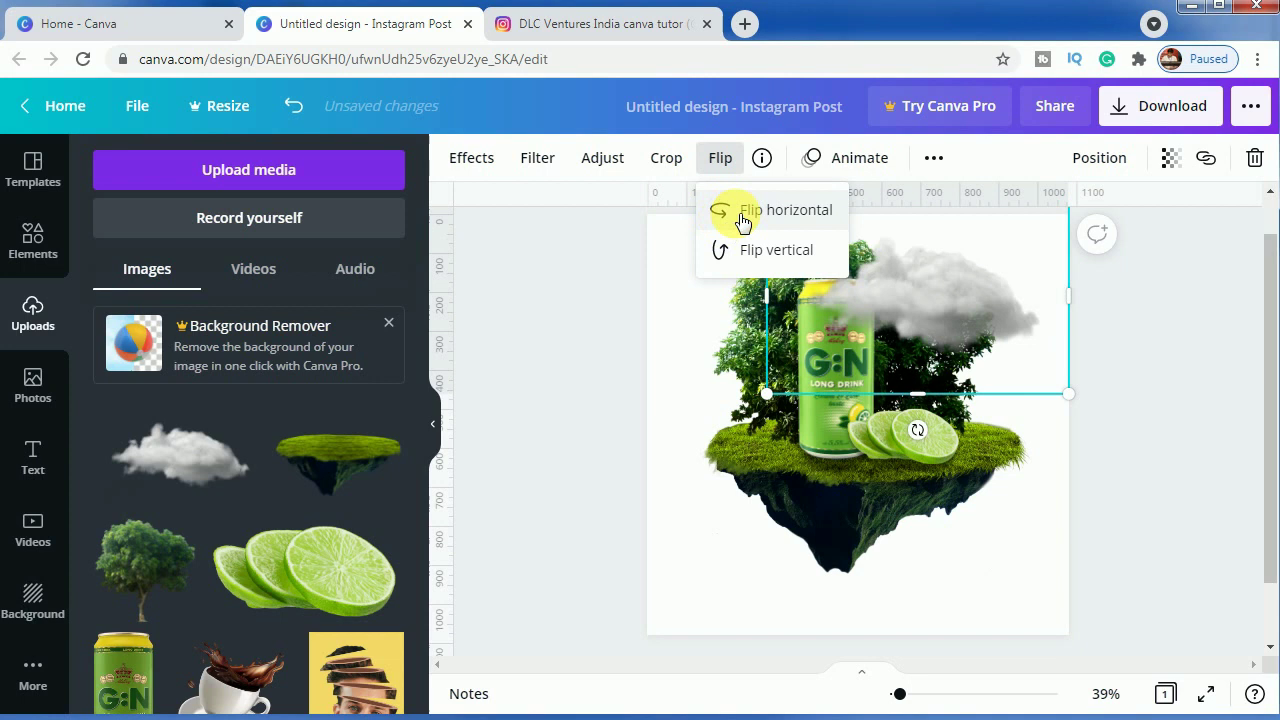
drag(937, 294, 974, 289)
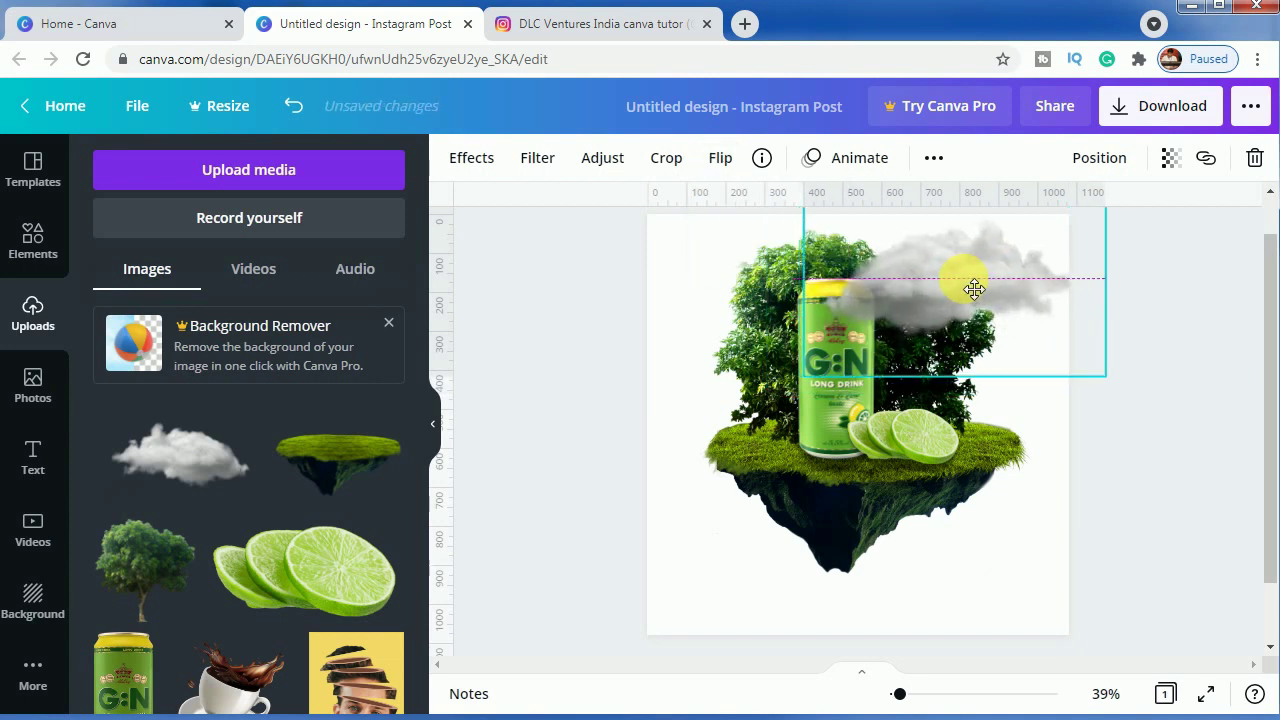
Send the cloud back two layers behind the tree and shrink it slightly.
right_click(930, 275)
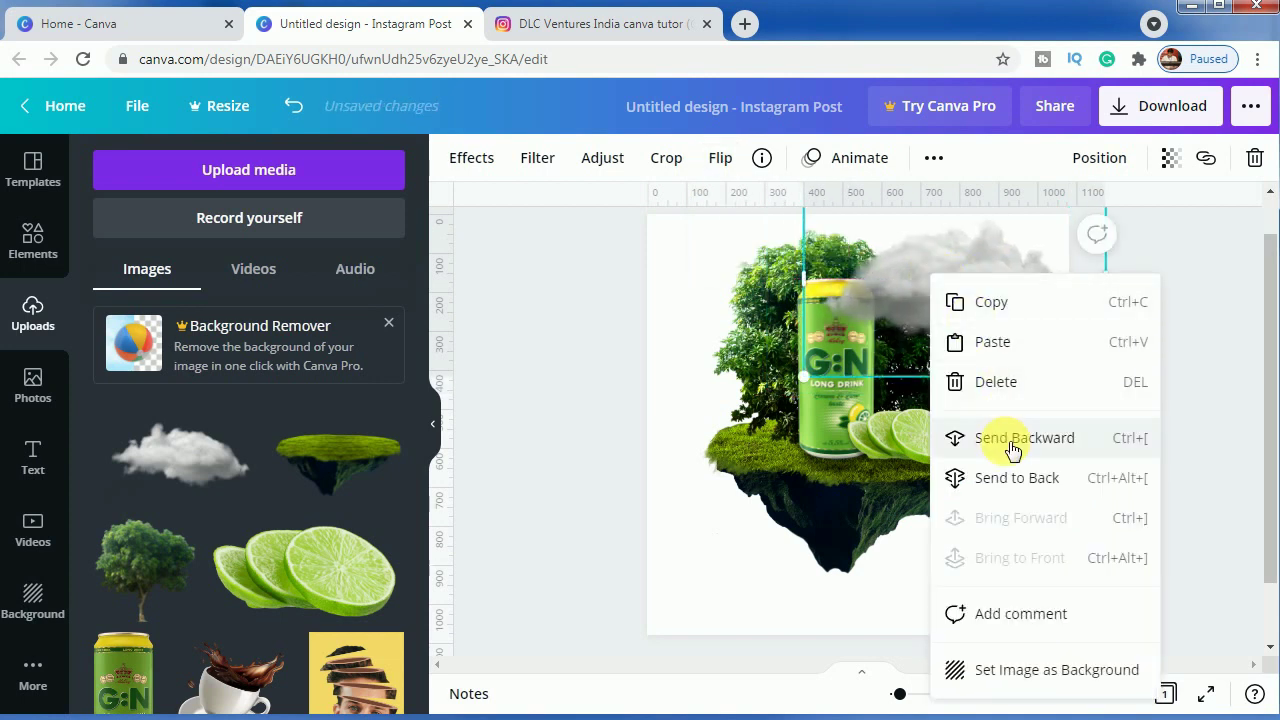
click(1009, 446)
right_click(925, 276)
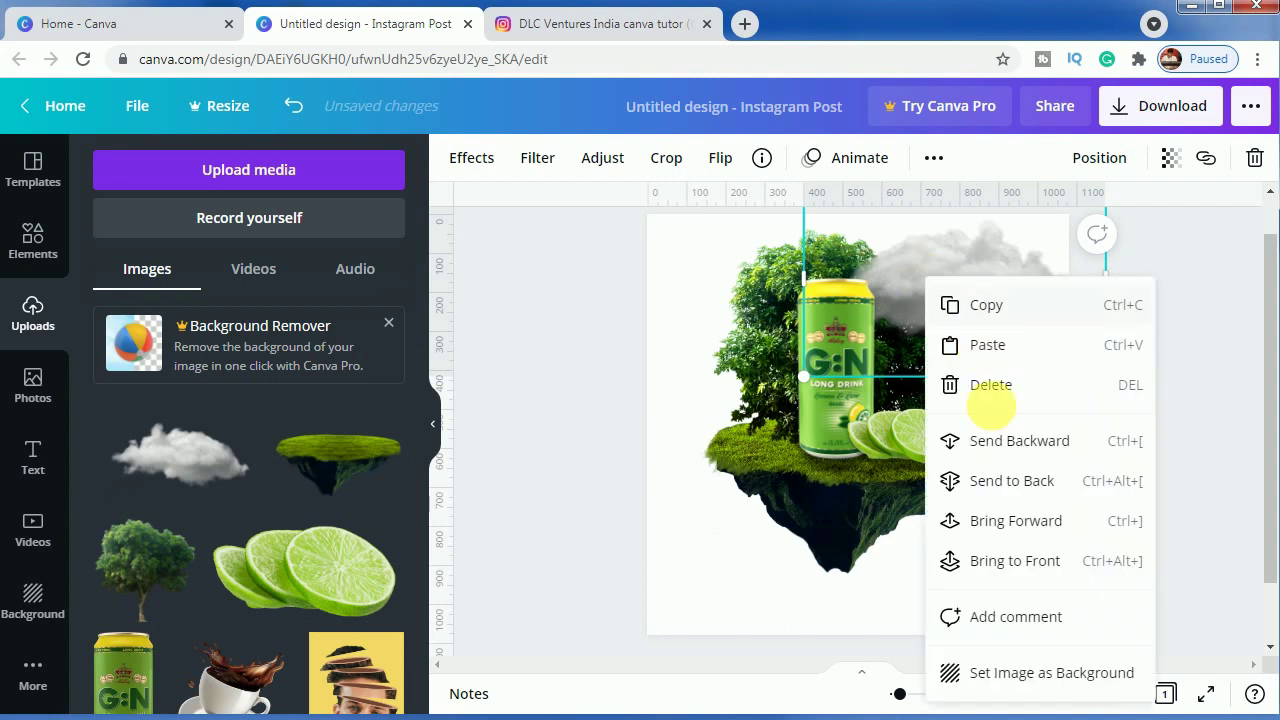
click(1006, 445)
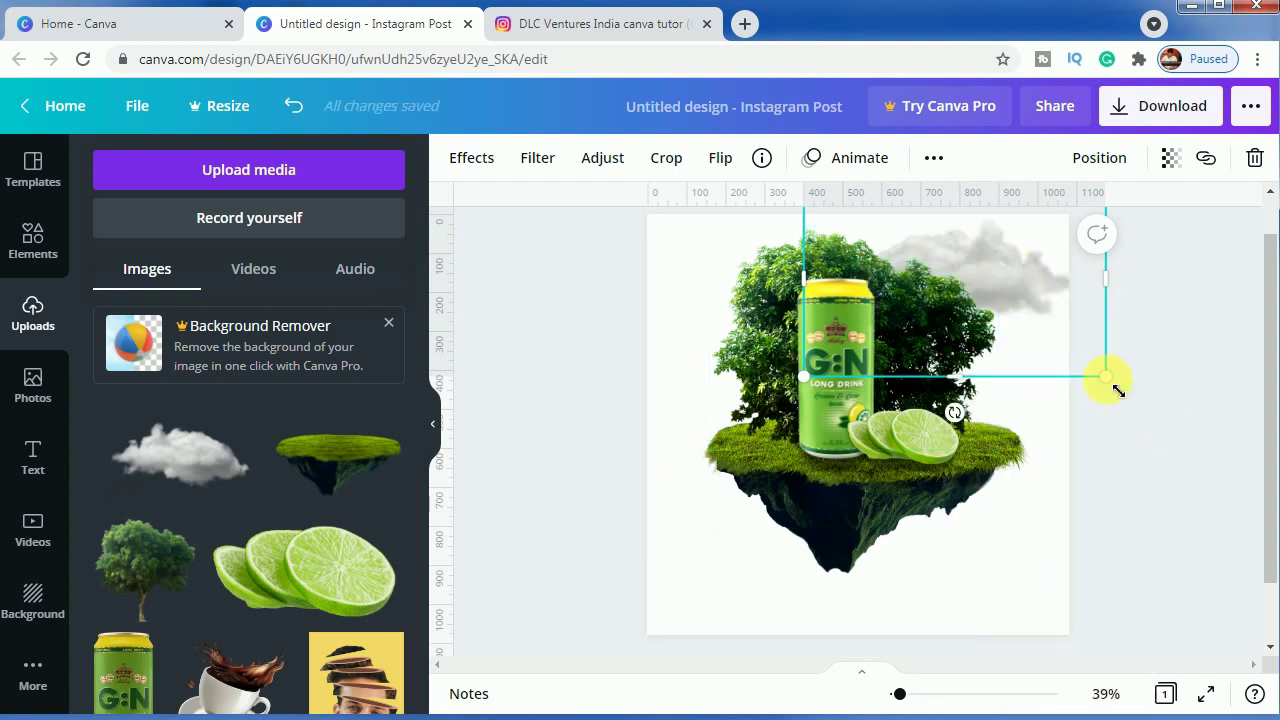
drag(1095, 373, 1028, 302)
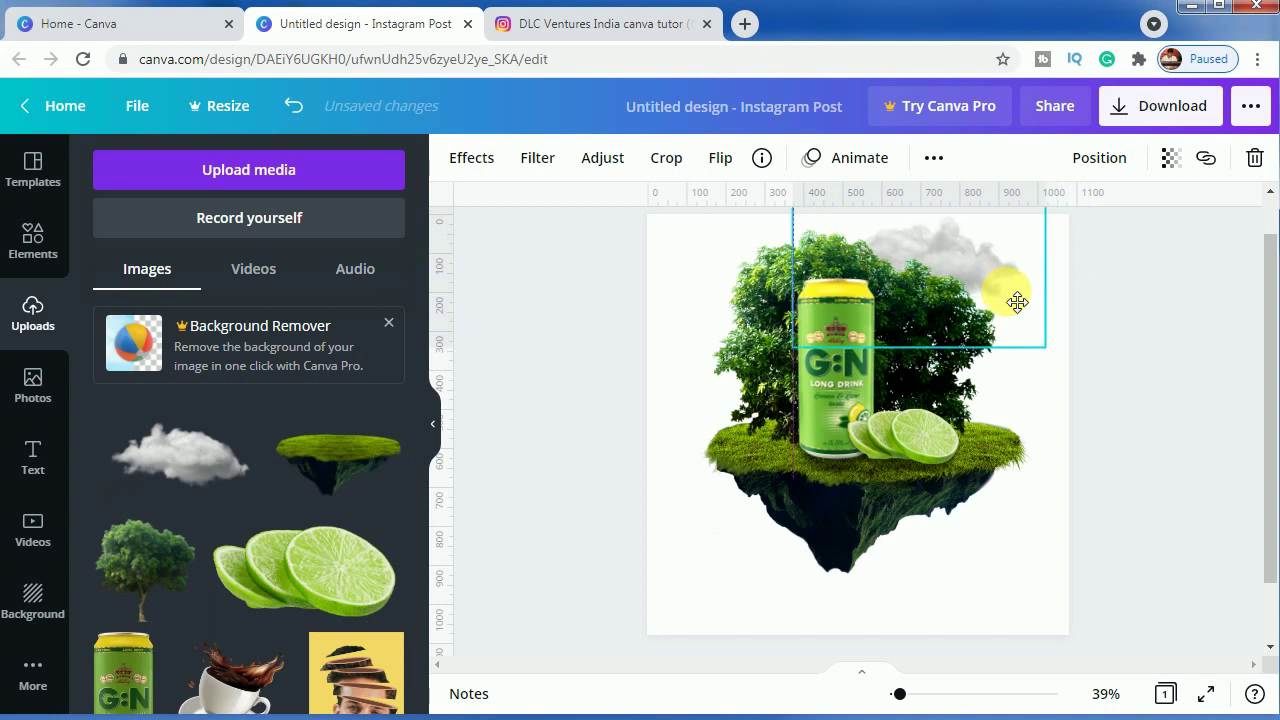
Duplicate the cloud, move the copy to the tree's upper left and send it behind the tree.
click(1001, 289)
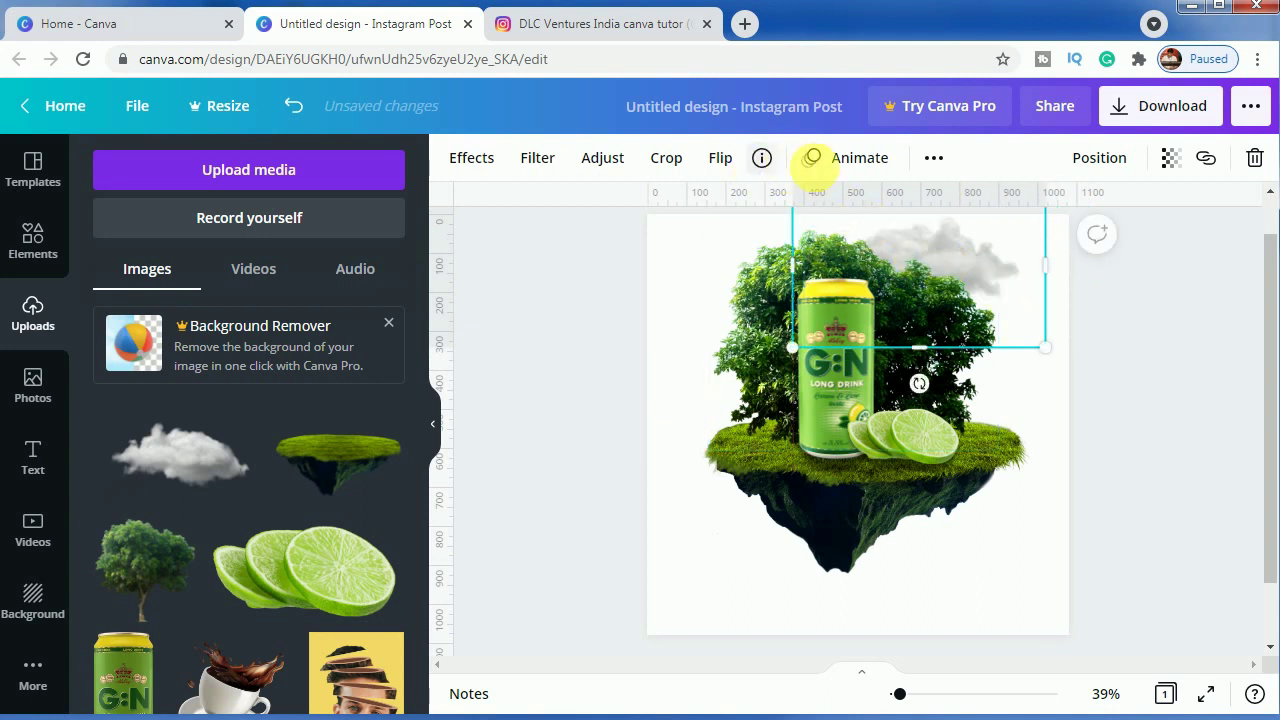
click(933, 157)
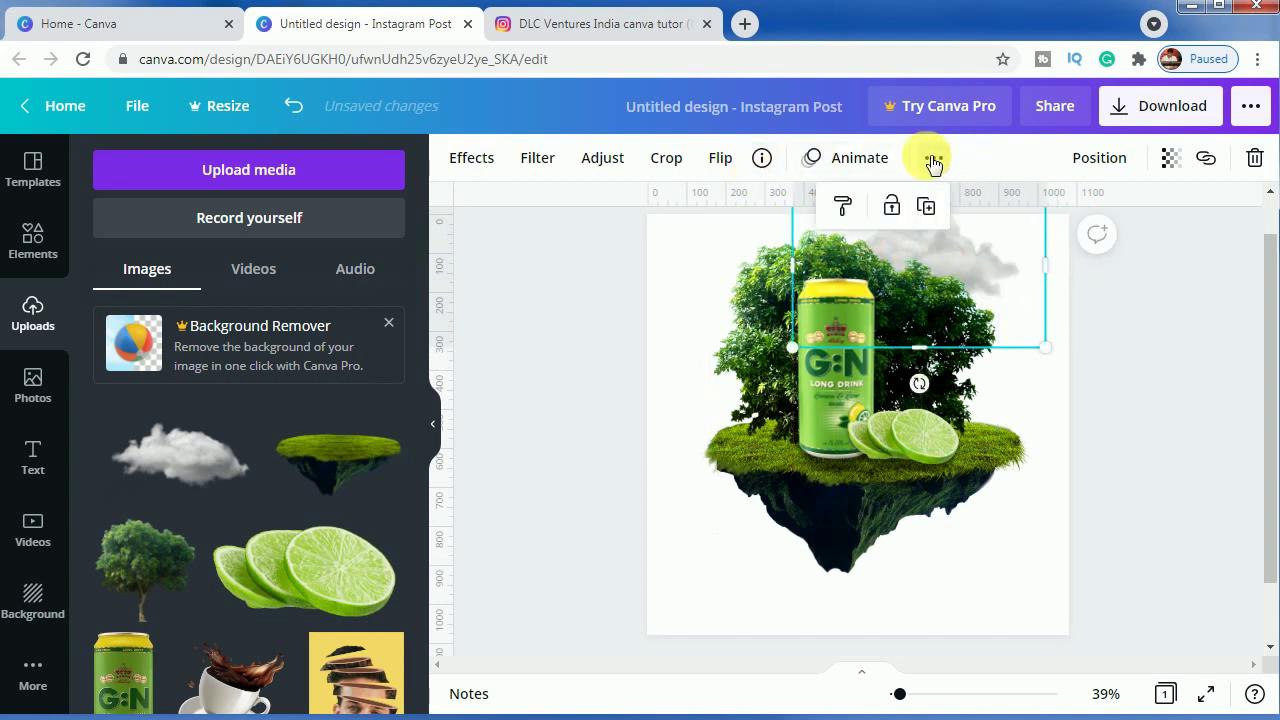
click(929, 214)
drag(915, 284, 792, 296)
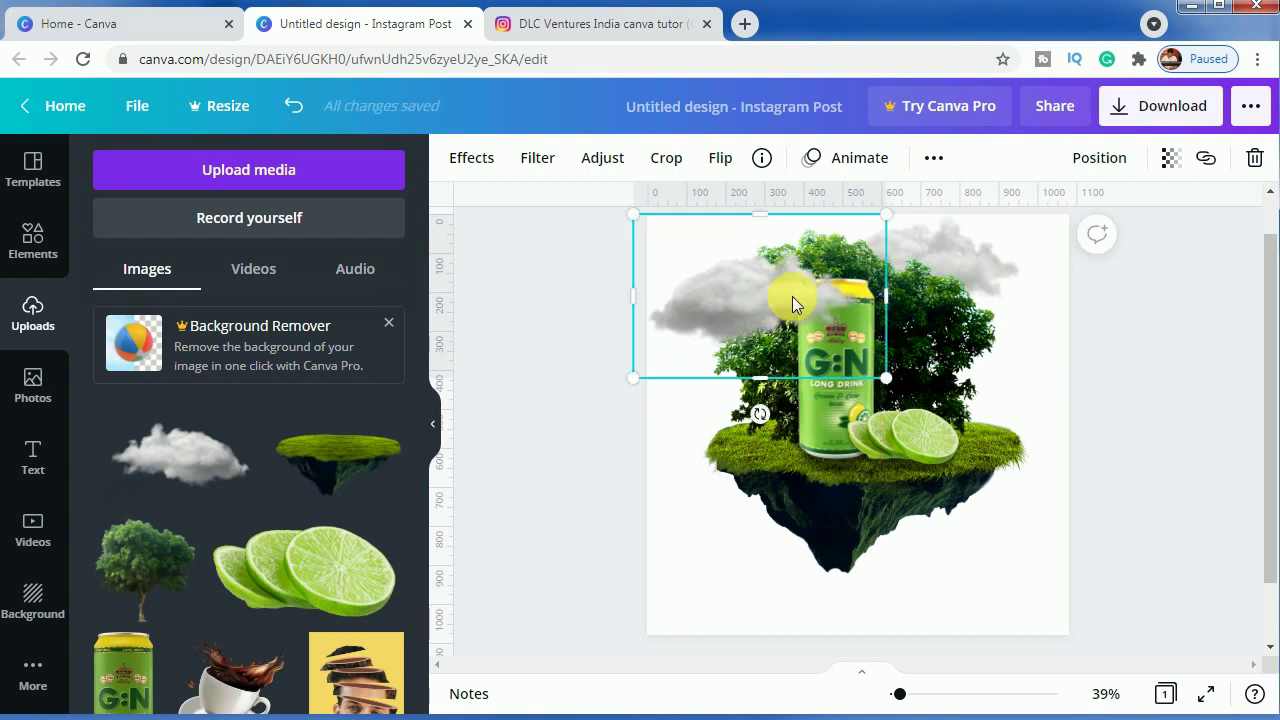
right_click(793, 296)
click(870, 447)
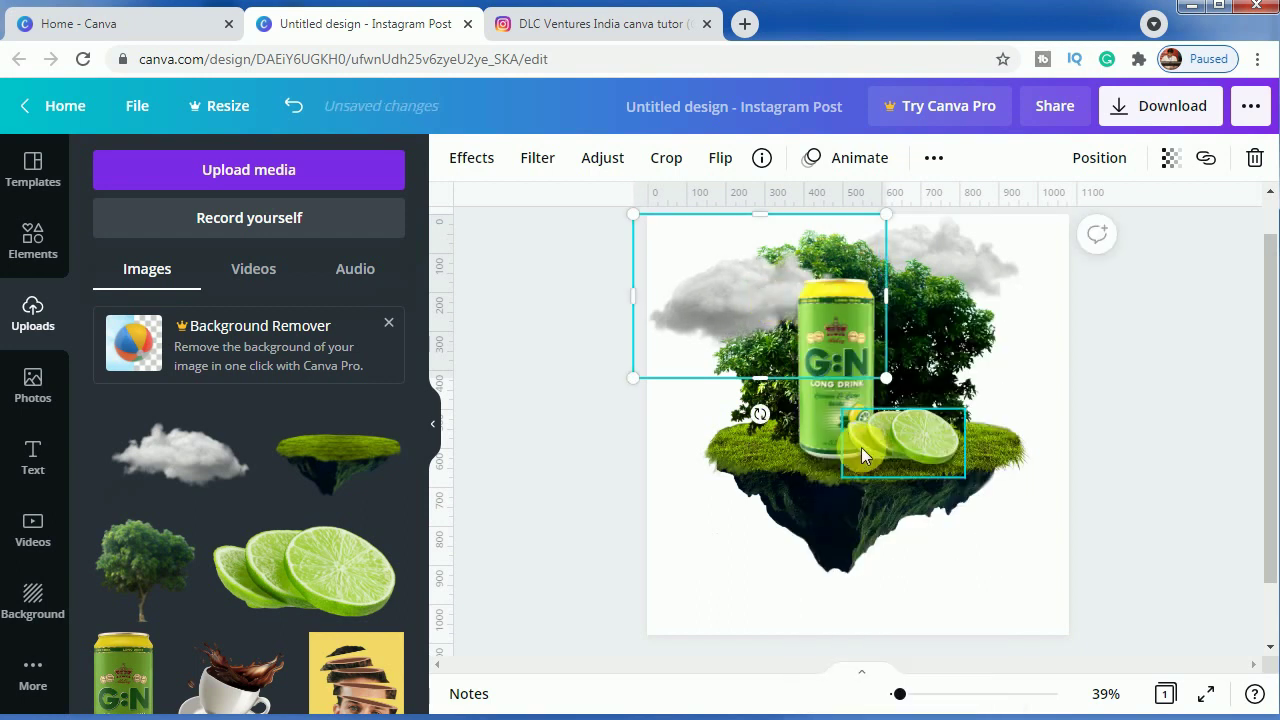
right_click(747, 357)
click(814, 446)
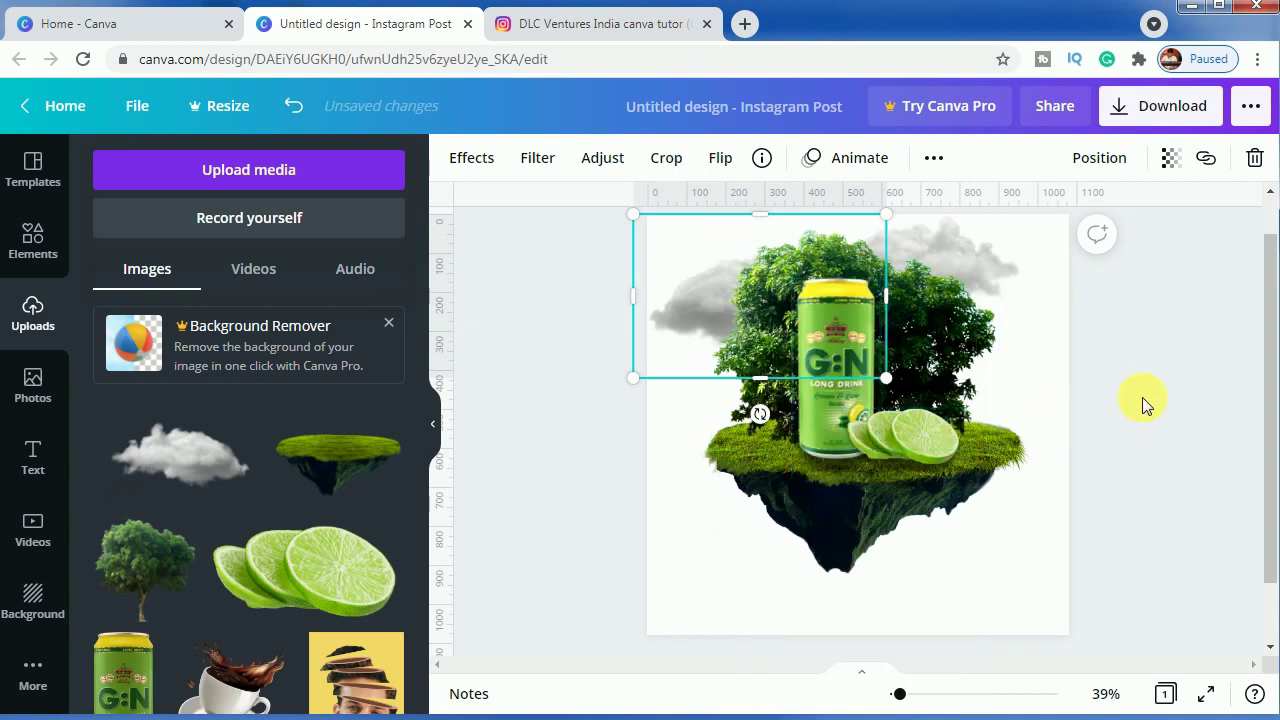
click(1159, 395)
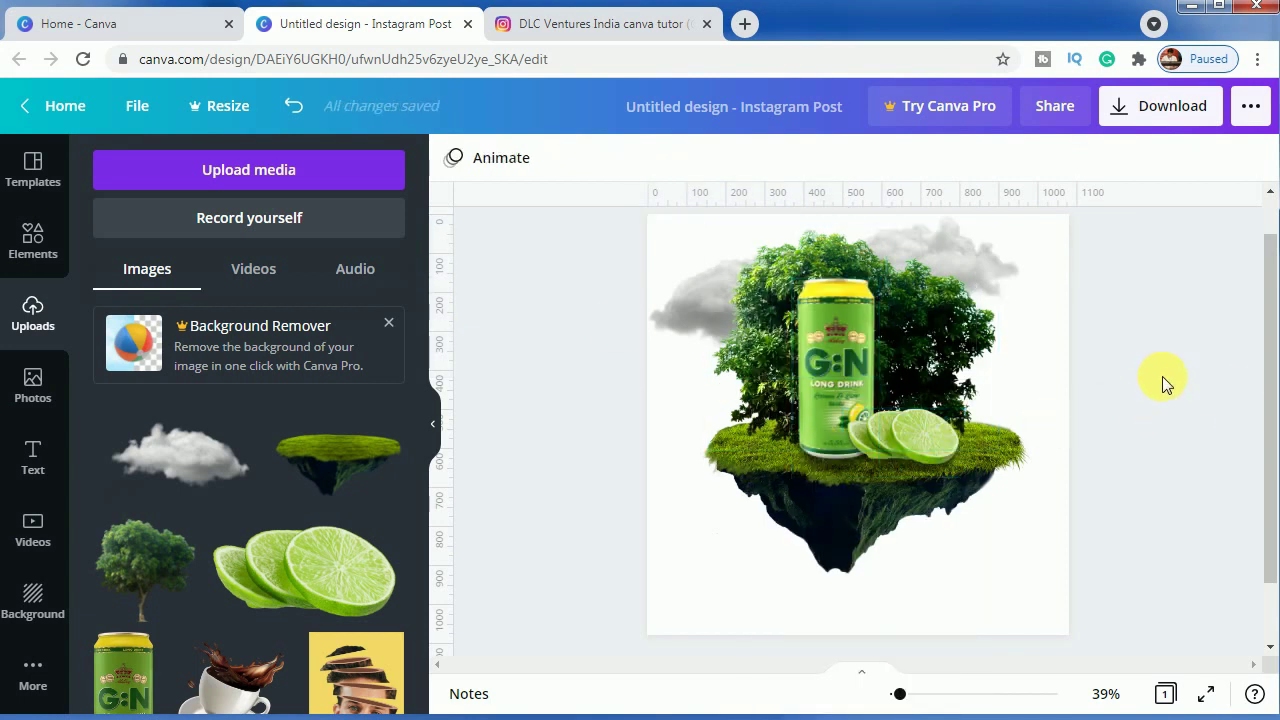
Search the Elements library for 'drop shadow' graphics.
click(52, 246)
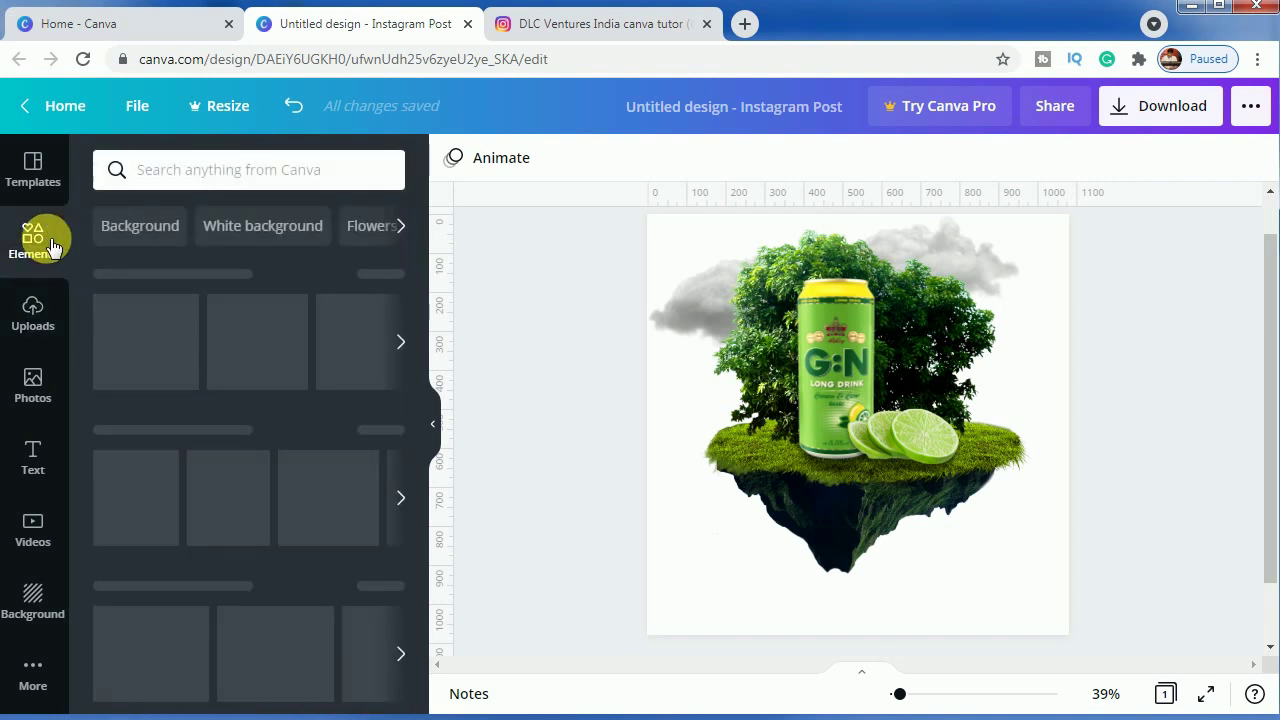
click(224, 176)
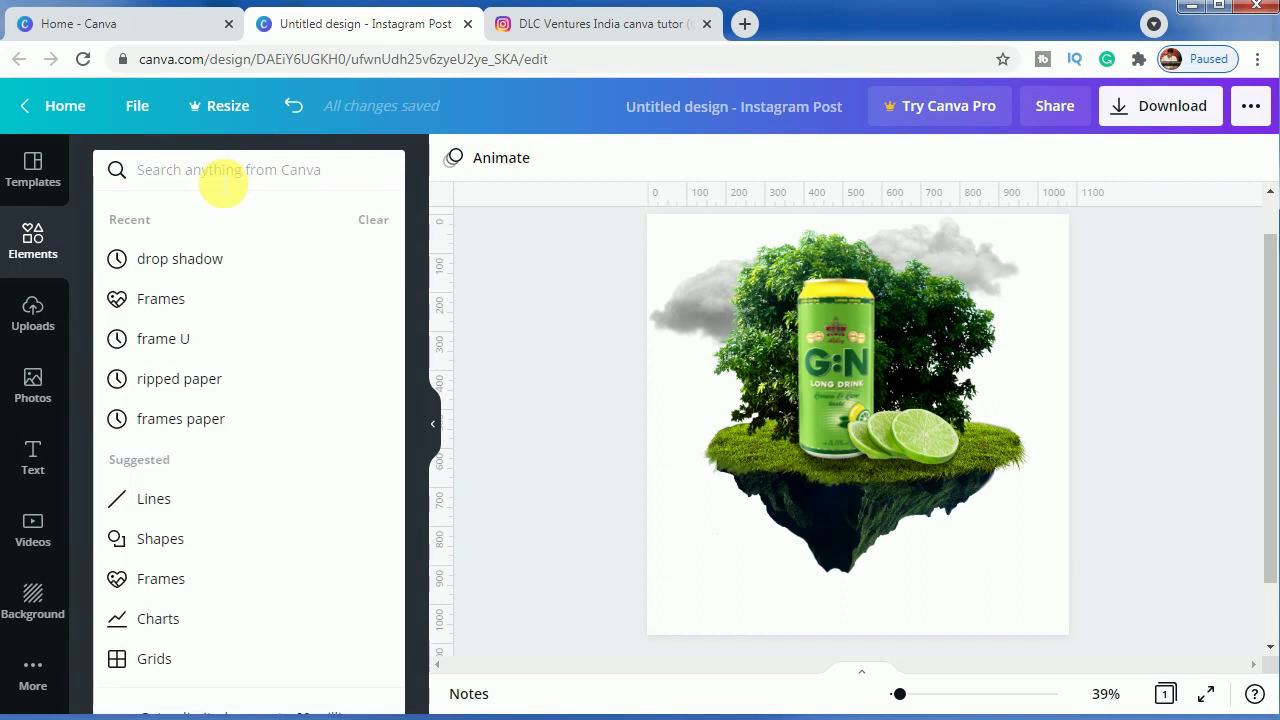
text(dro)
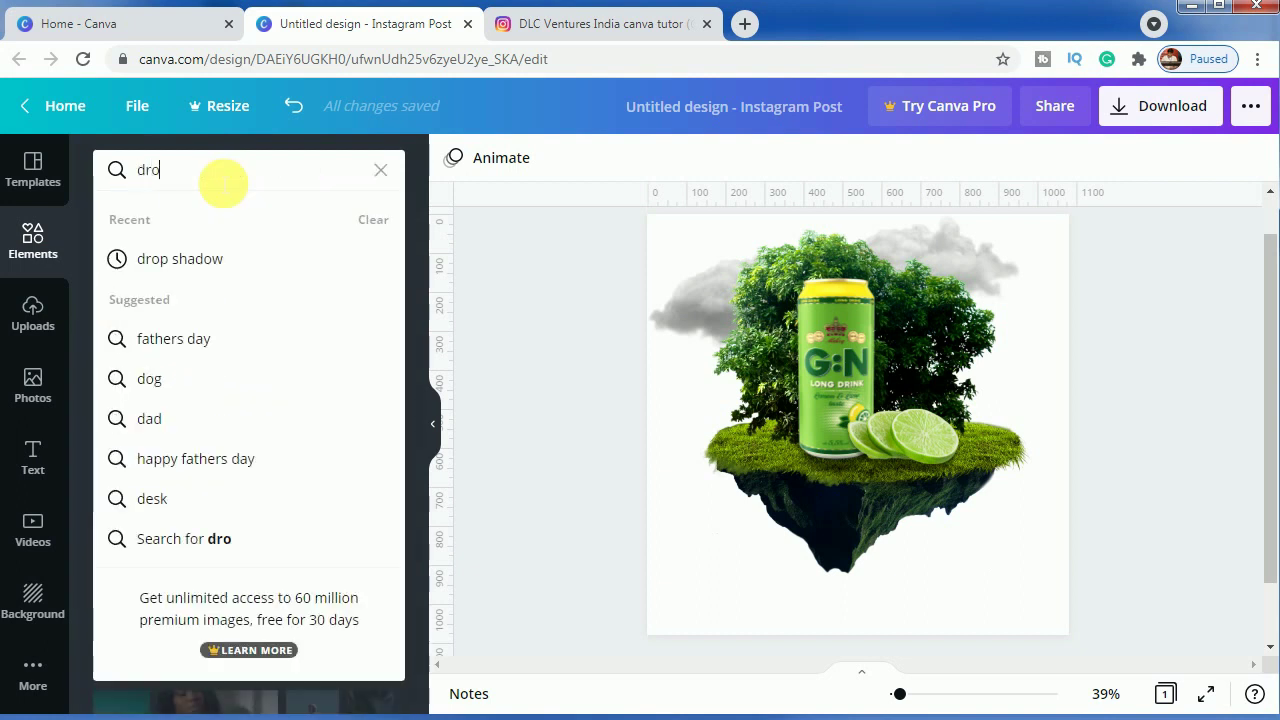
text(p shadow)
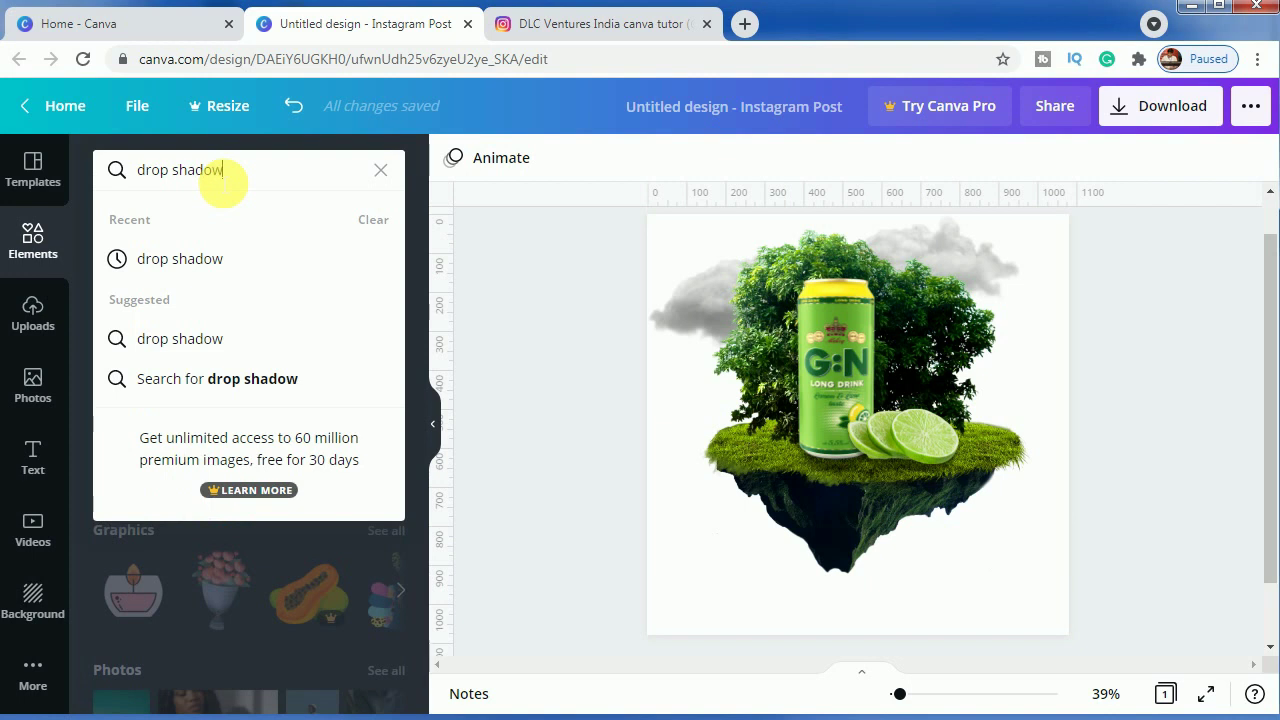
key(Return)
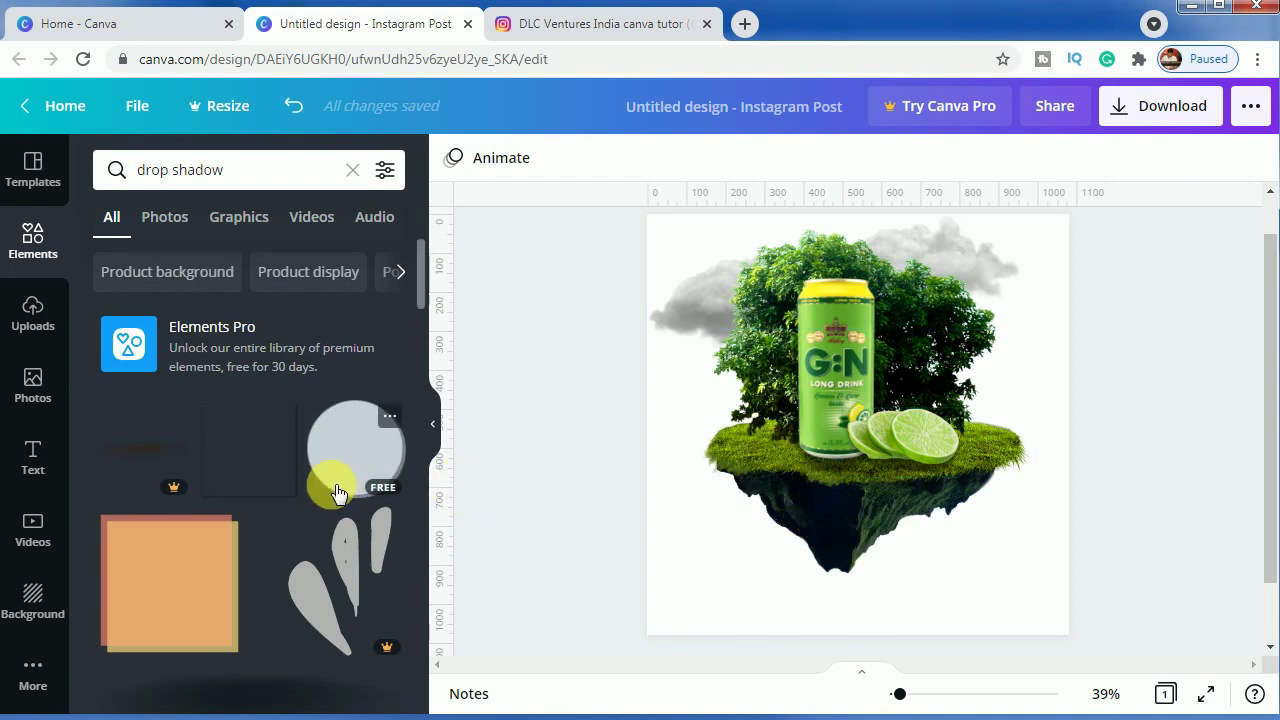
scroll(338, 490, down, 2)
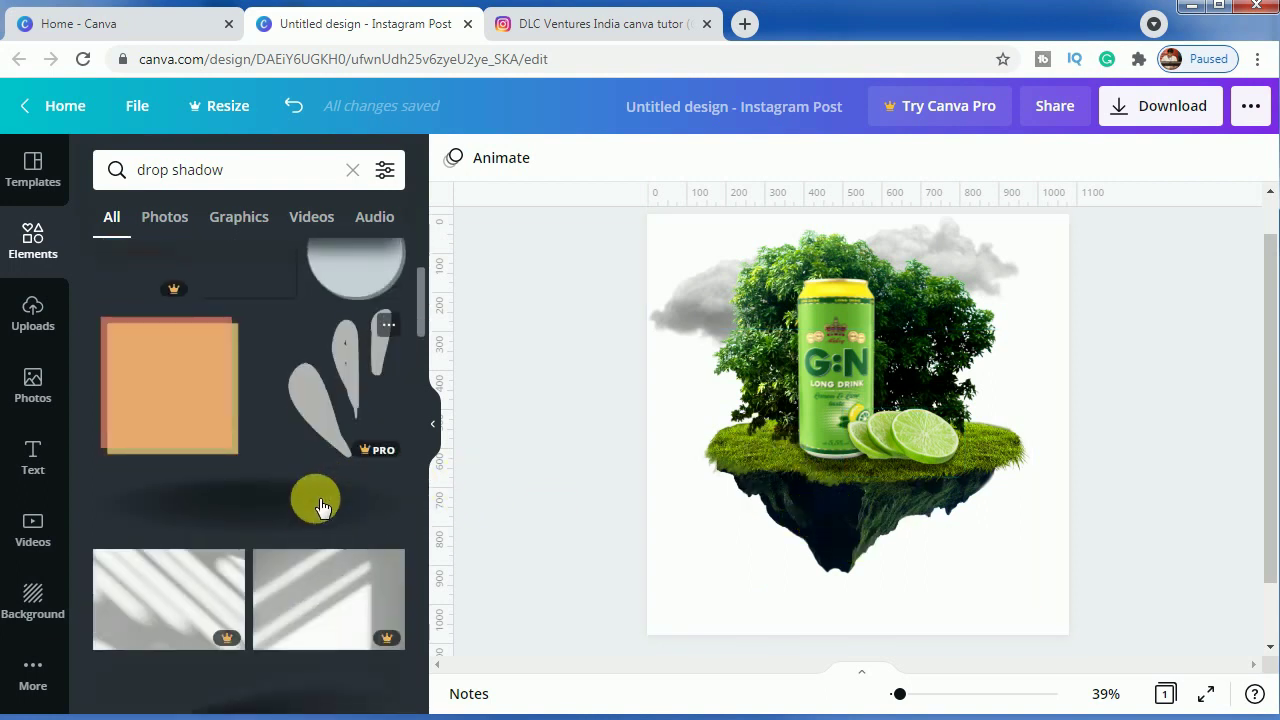
Add the grey drop shadow graphic below the island near the page bottom and flatten it.
click(270, 510)
drag(967, 425, 981, 619)
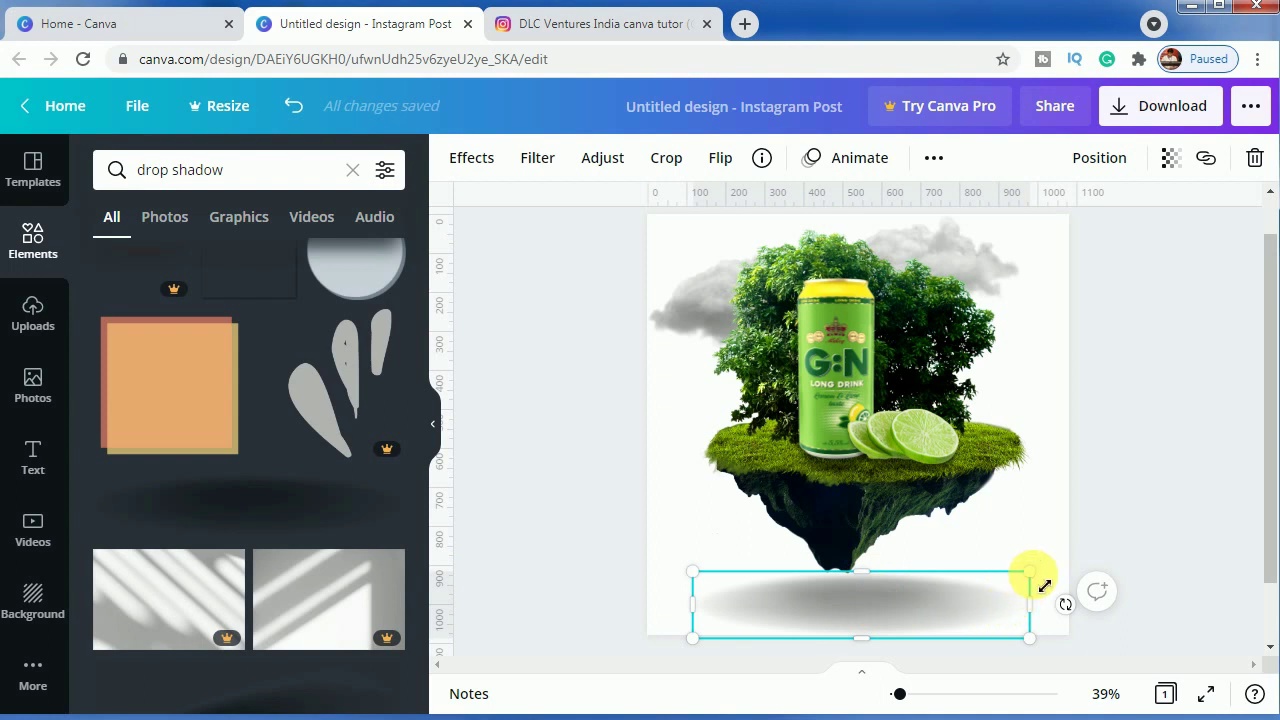
drag(882, 585, 882, 589)
click(1192, 558)
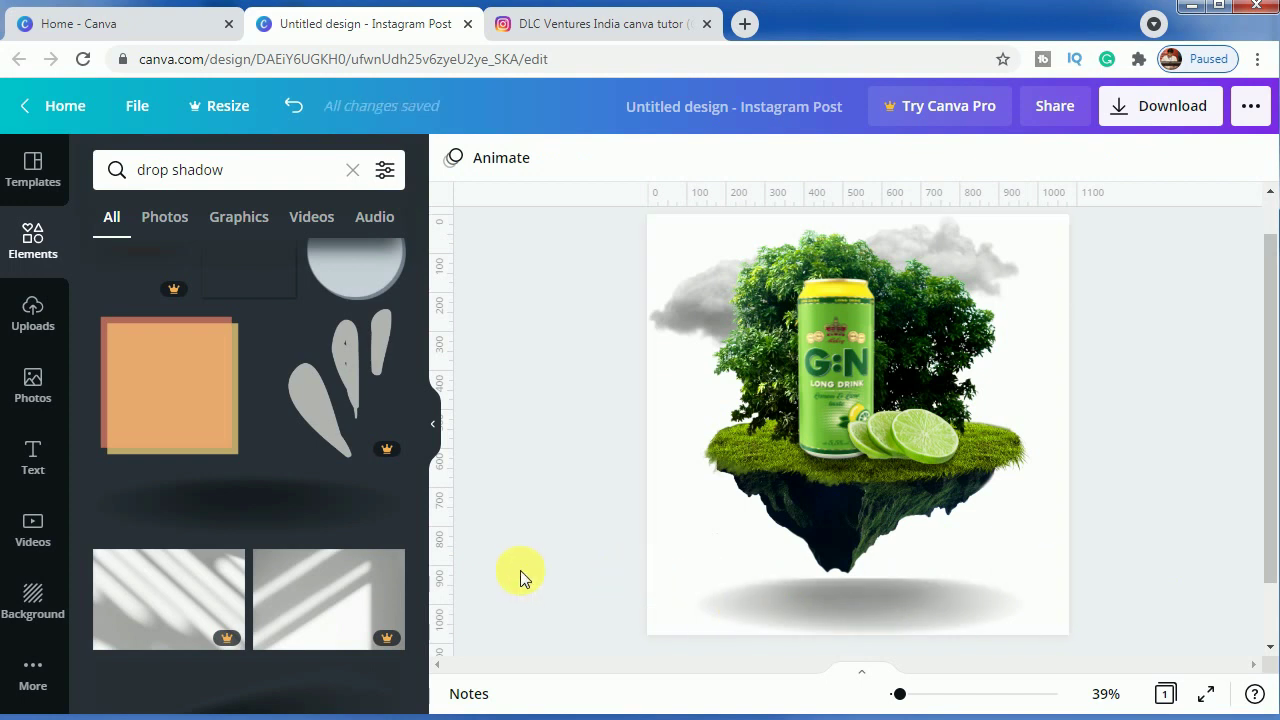
scroll(250, 517, down, 1)
scroll(250, 517, down, 1)
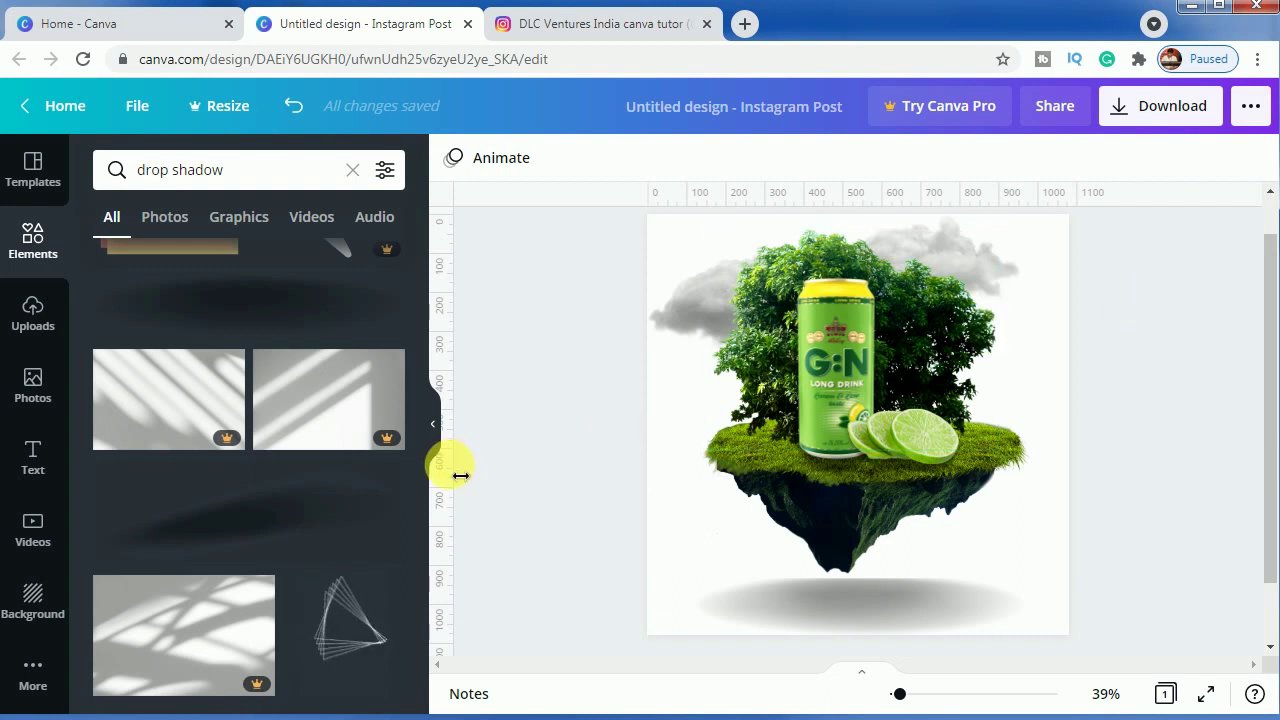
Place two vertical ruler guides at the island's left and right edges.
drag(457, 477, 711, 486)
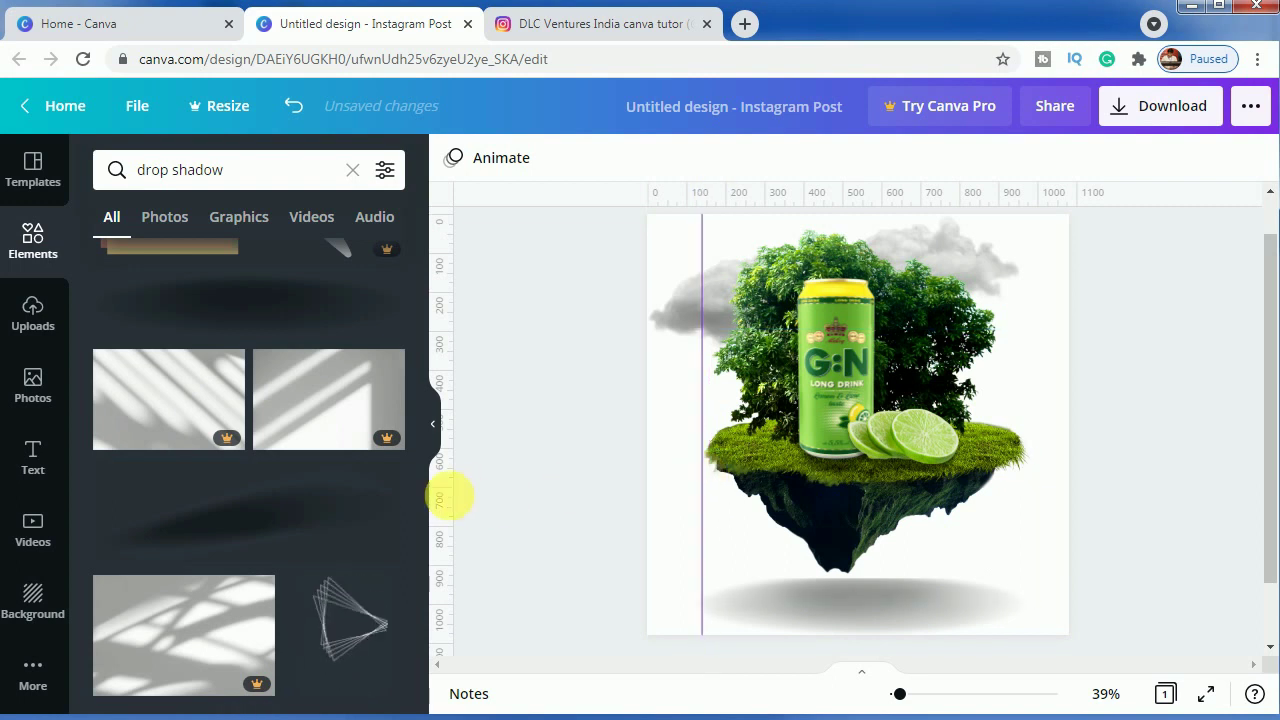
drag(476, 507, 1037, 491)
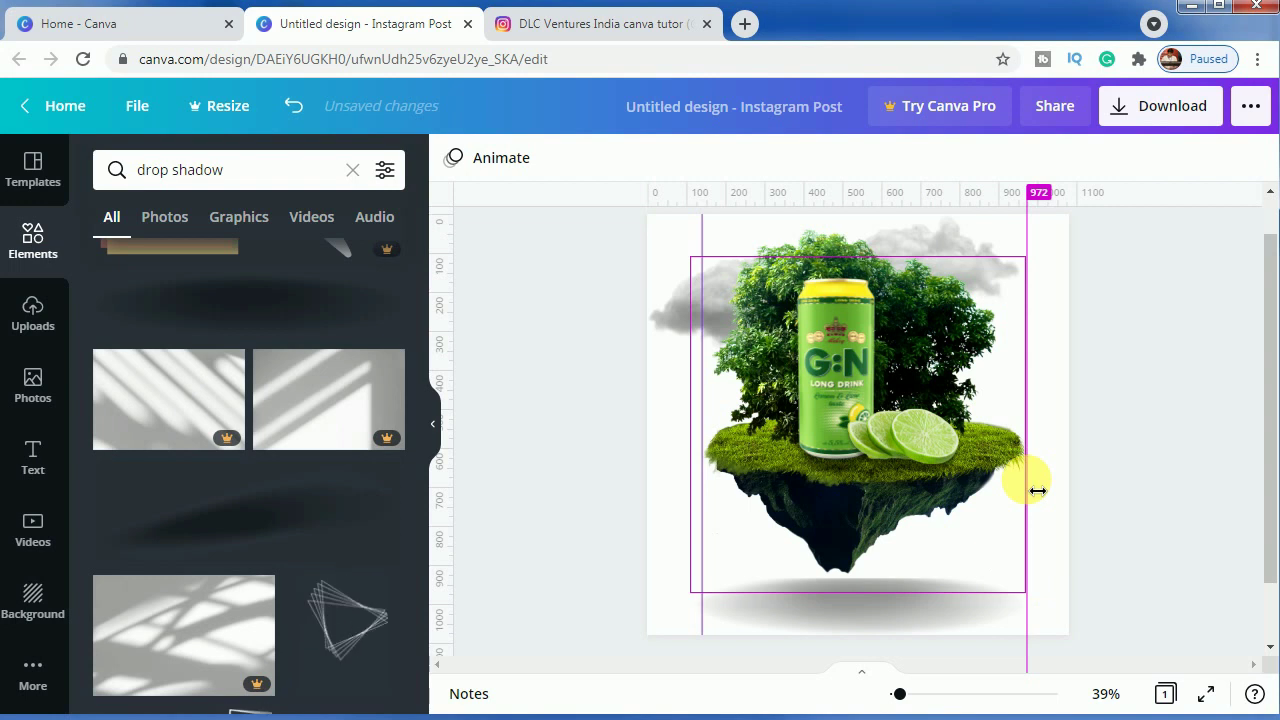
drag(1033, 489, 1029, 489)
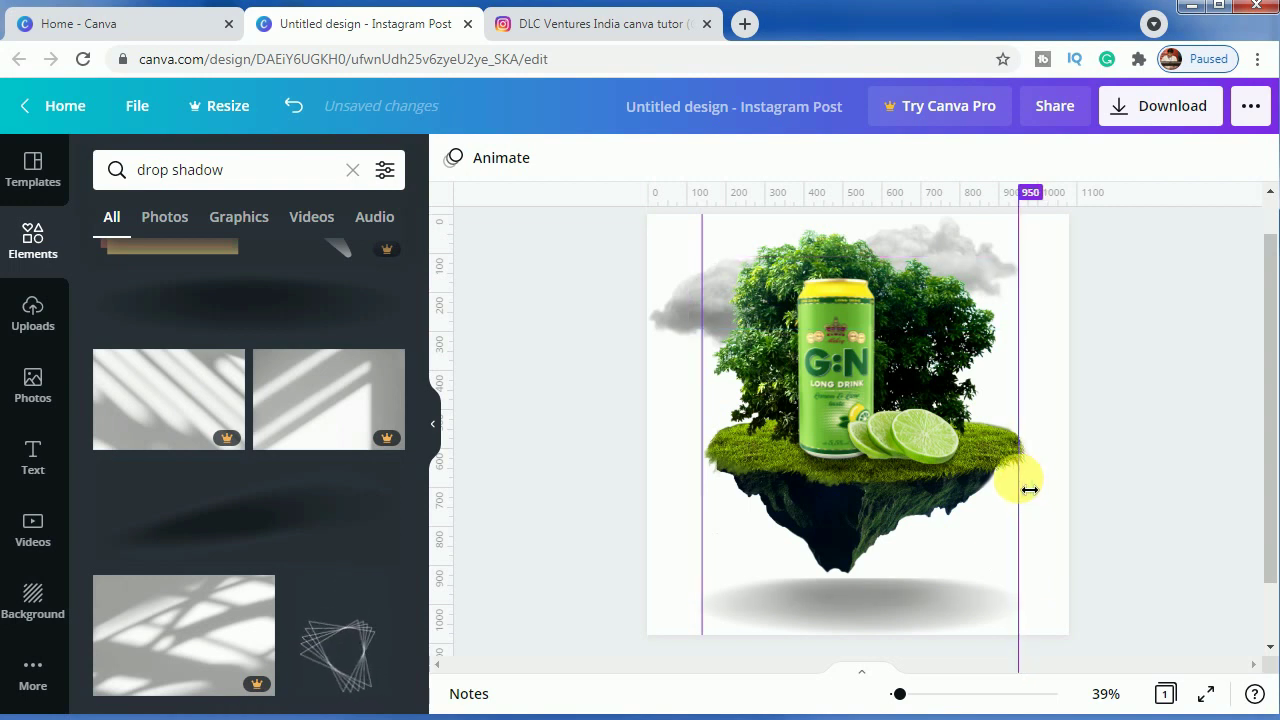
Resize the shadow to about 810 × 143 between the guides, then remove both guides.
click(872, 612)
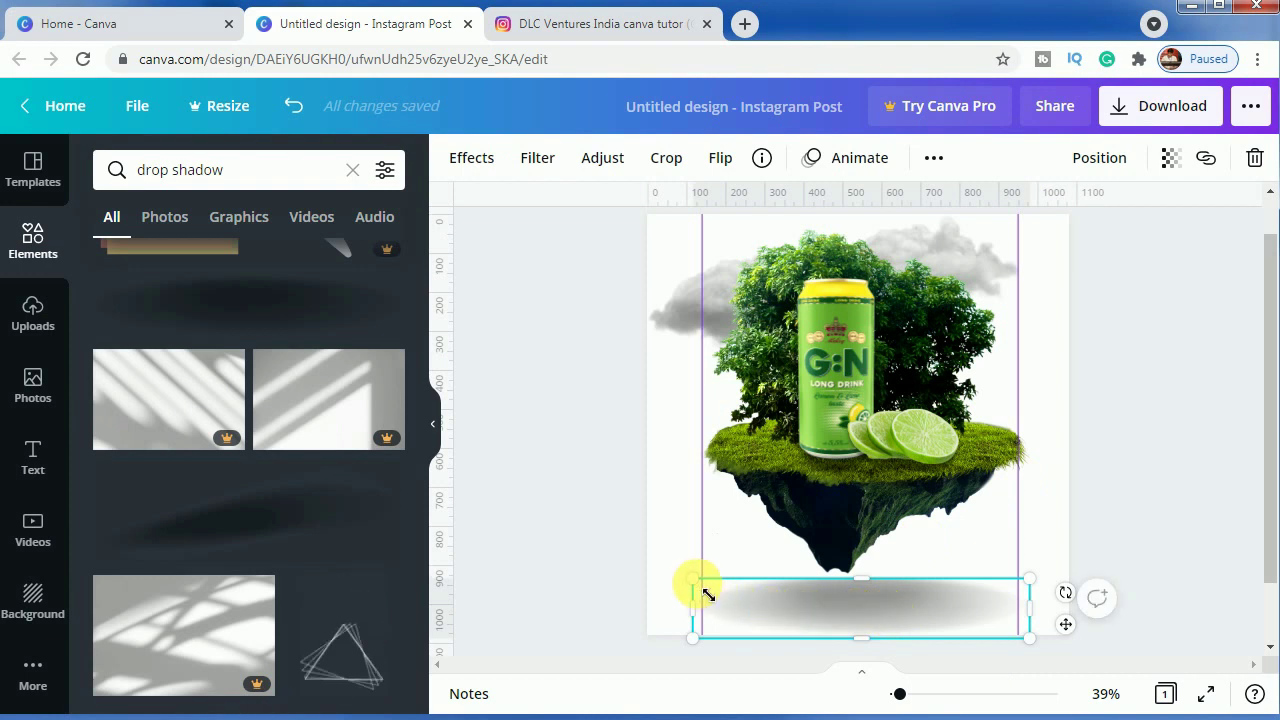
drag(708, 595, 720, 598)
drag(891, 603, 894, 610)
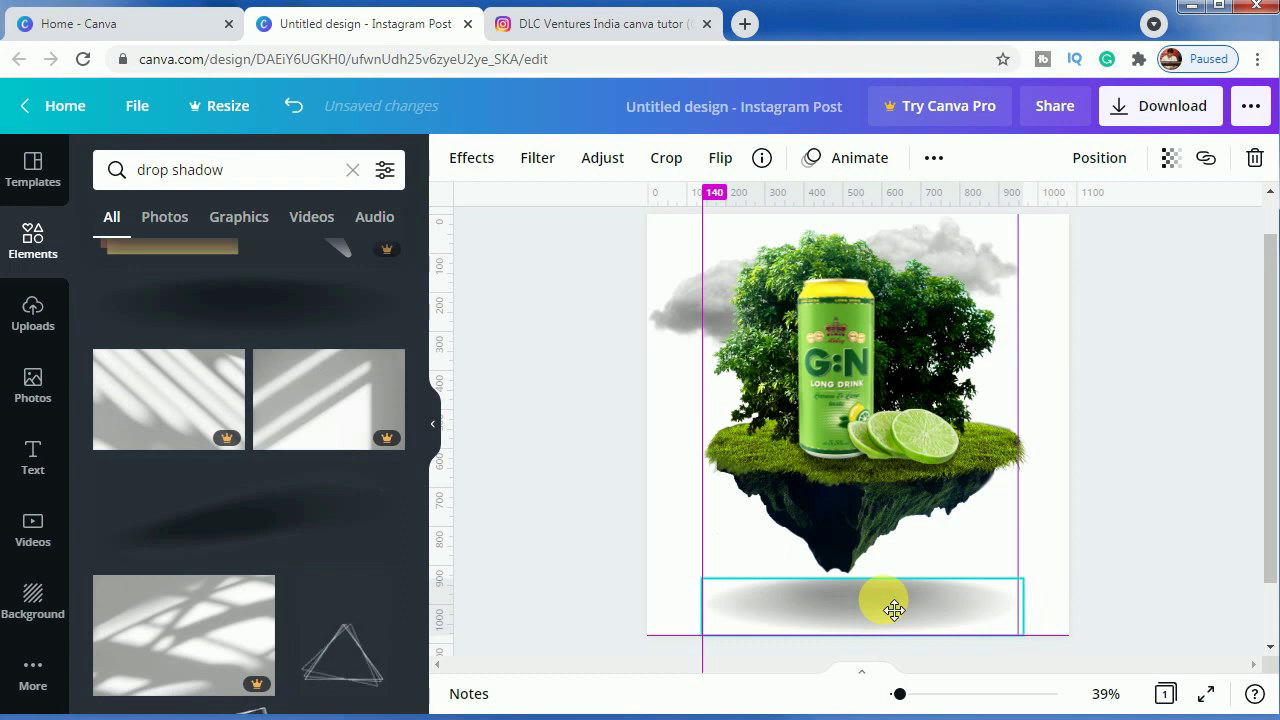
drag(1034, 592, 1032, 593)
click(1151, 480)
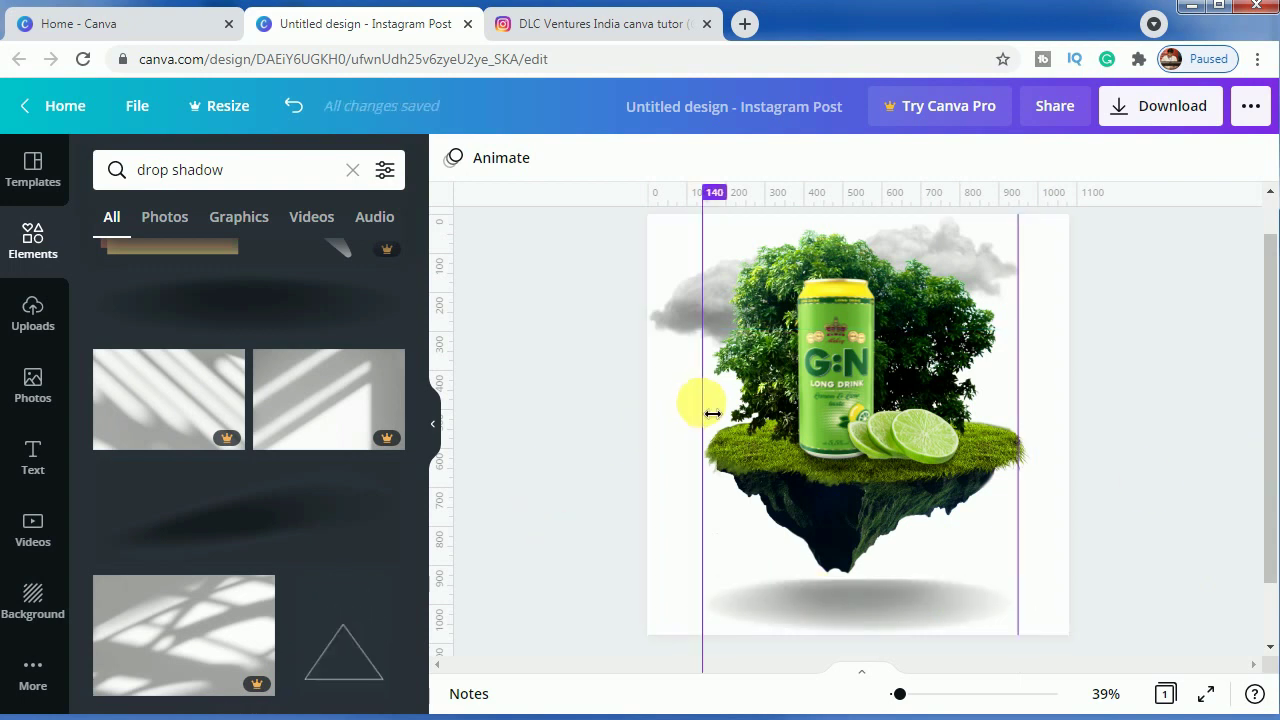
drag(712, 413, 337, 443)
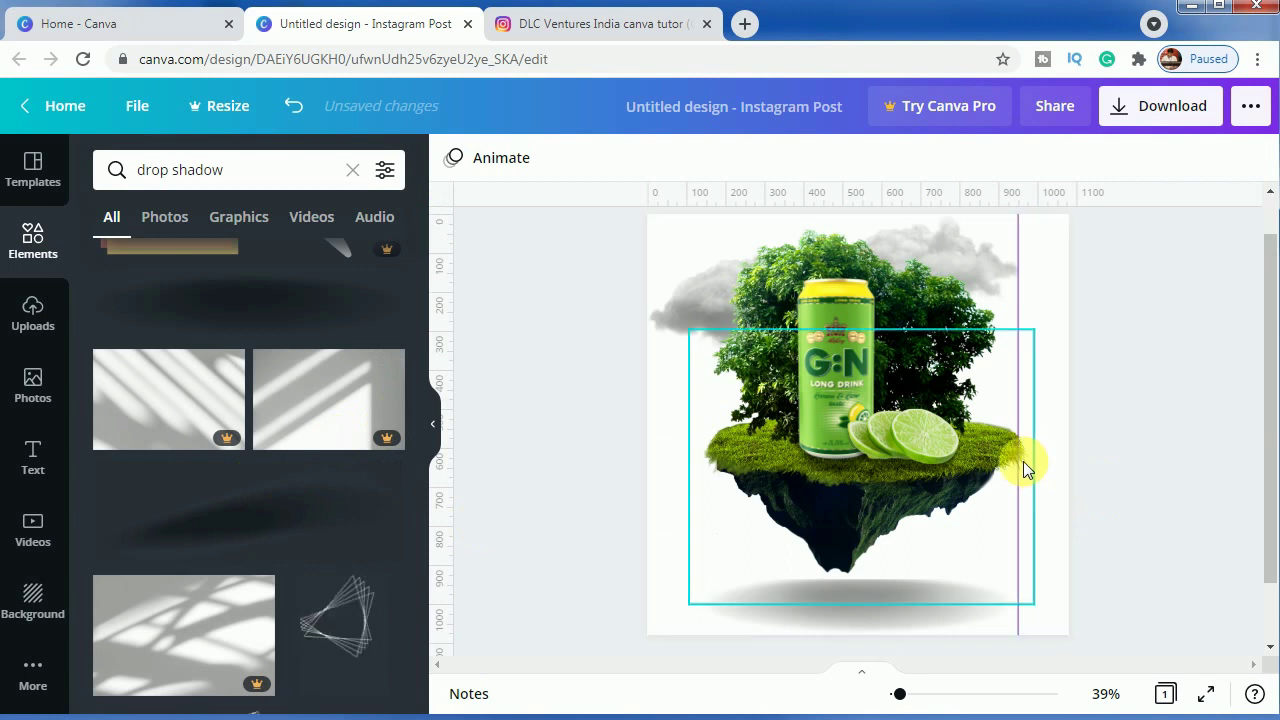
drag(1030, 471, 1030, 192)
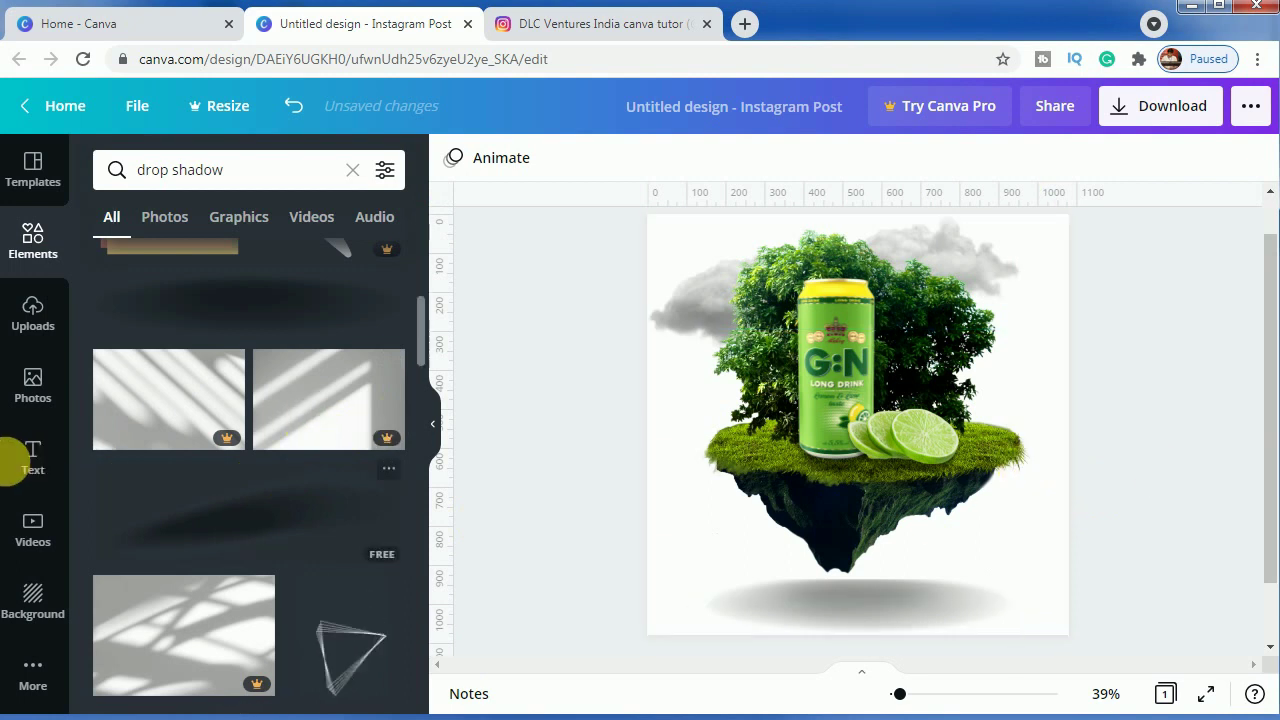
Set the page background to a custom light green, #A1ED80.
click(34, 595)
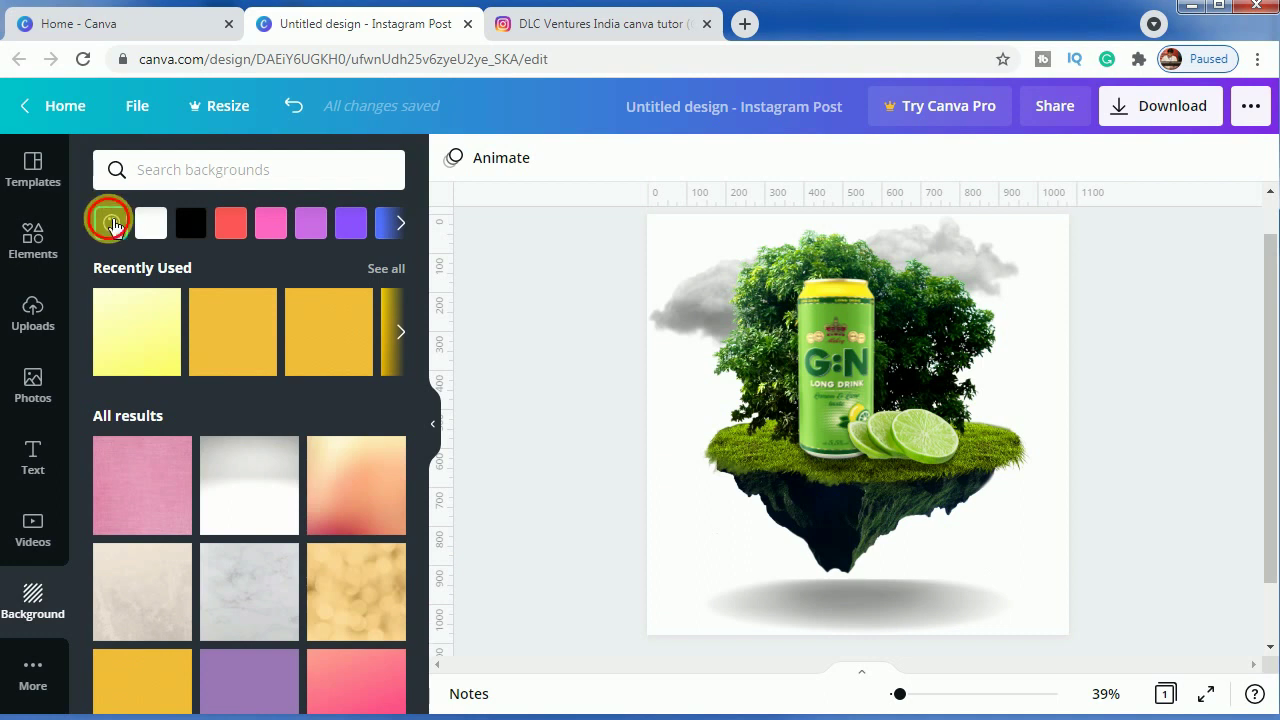
click(113, 224)
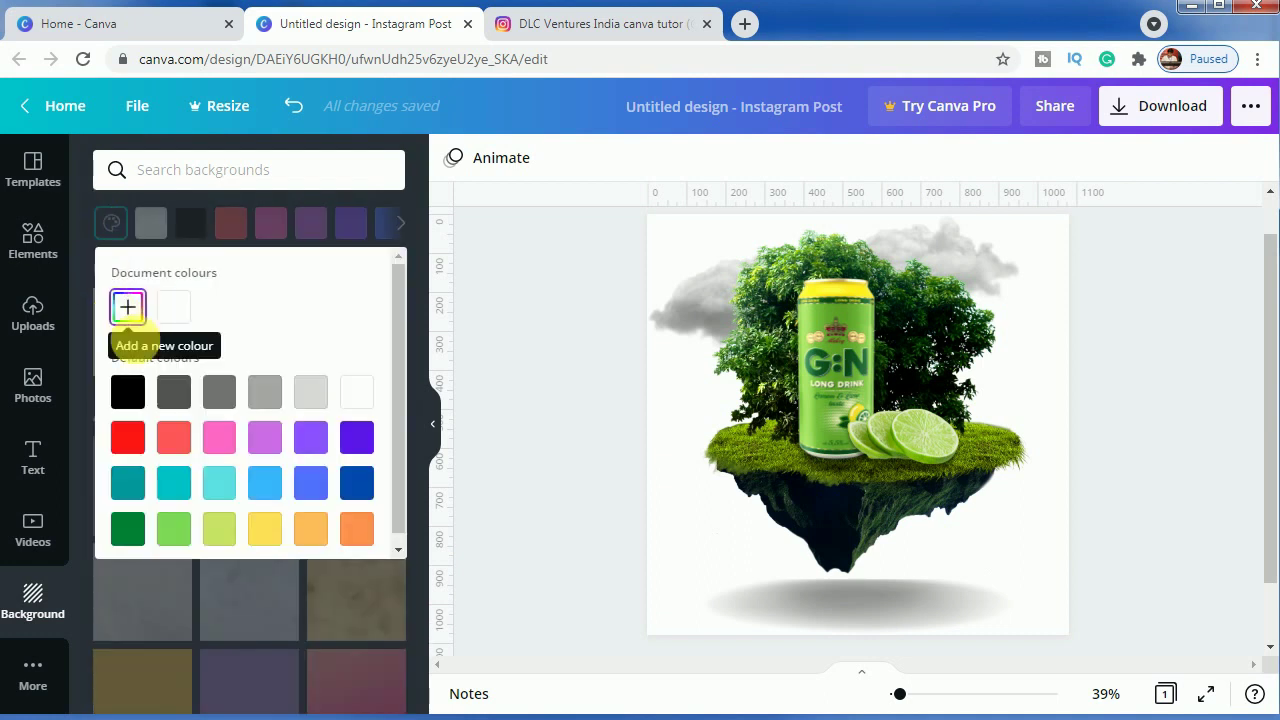
click(174, 530)
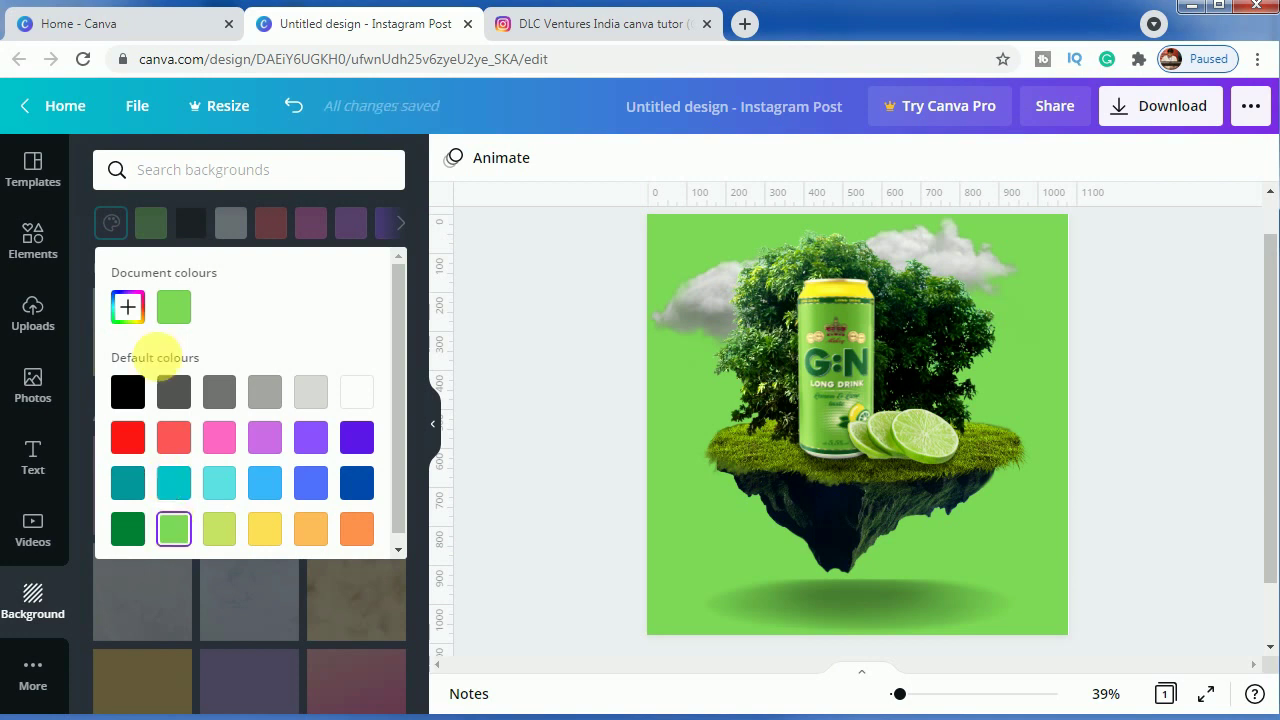
click(128, 307)
drag(263, 365, 220, 355)
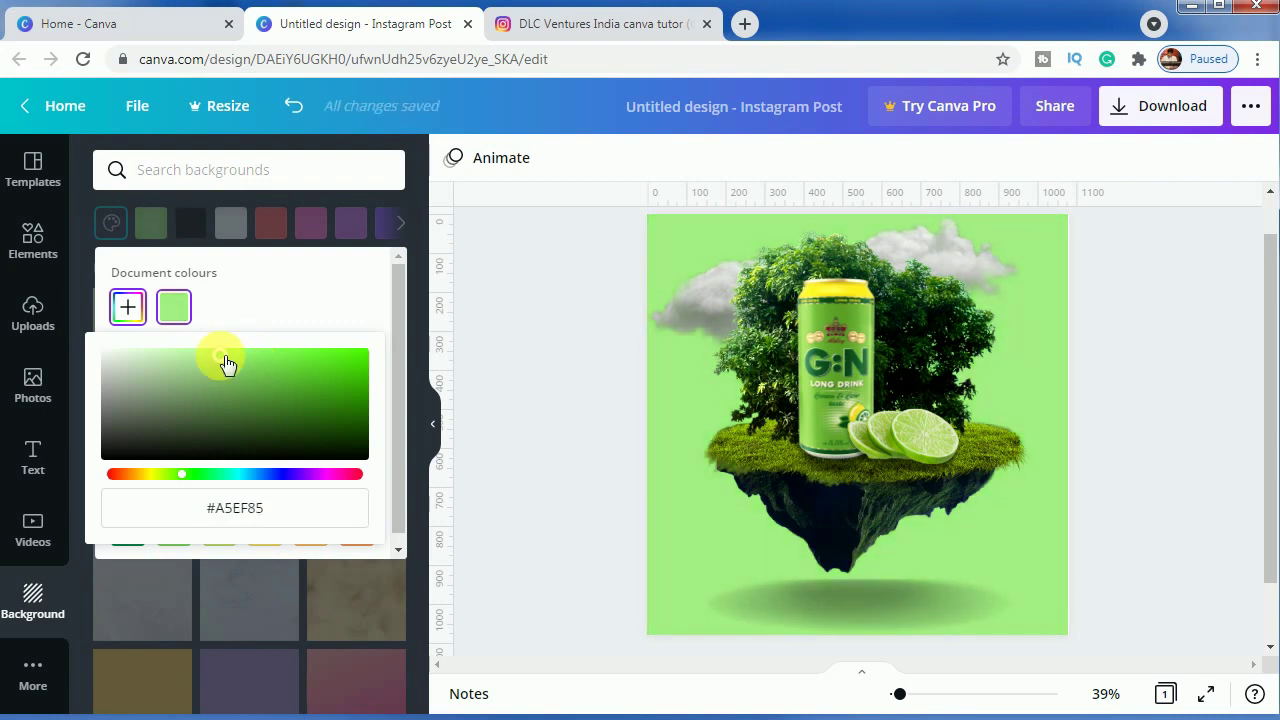
drag(218, 360, 213, 361)
click(543, 457)
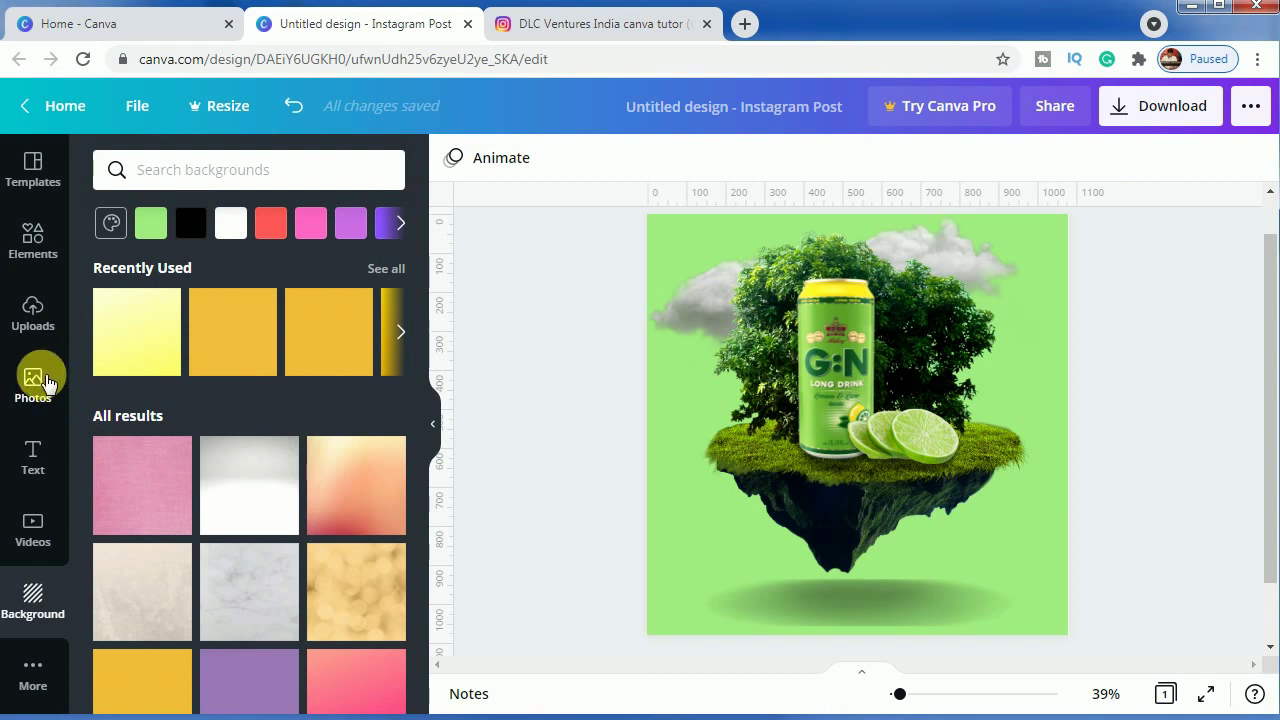
Try muted, darker and yellow-green photo colours for the background, then return to the light green.
click(668, 402)
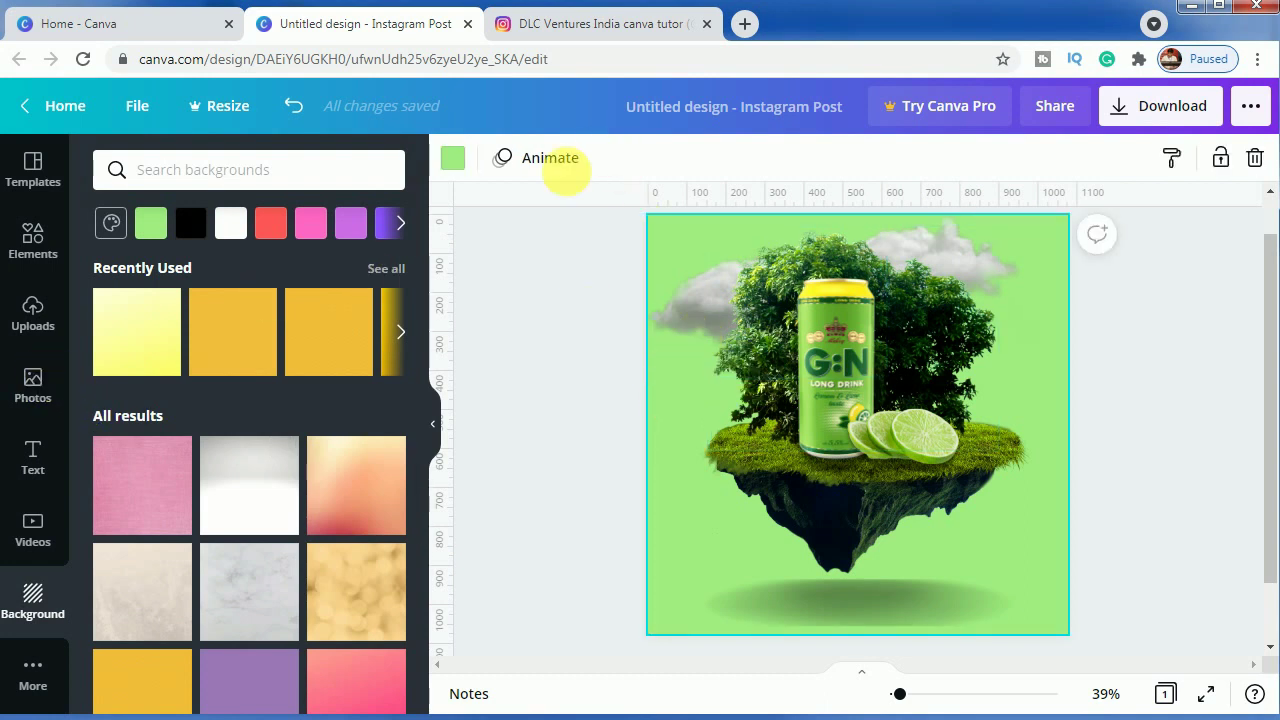
click(452, 160)
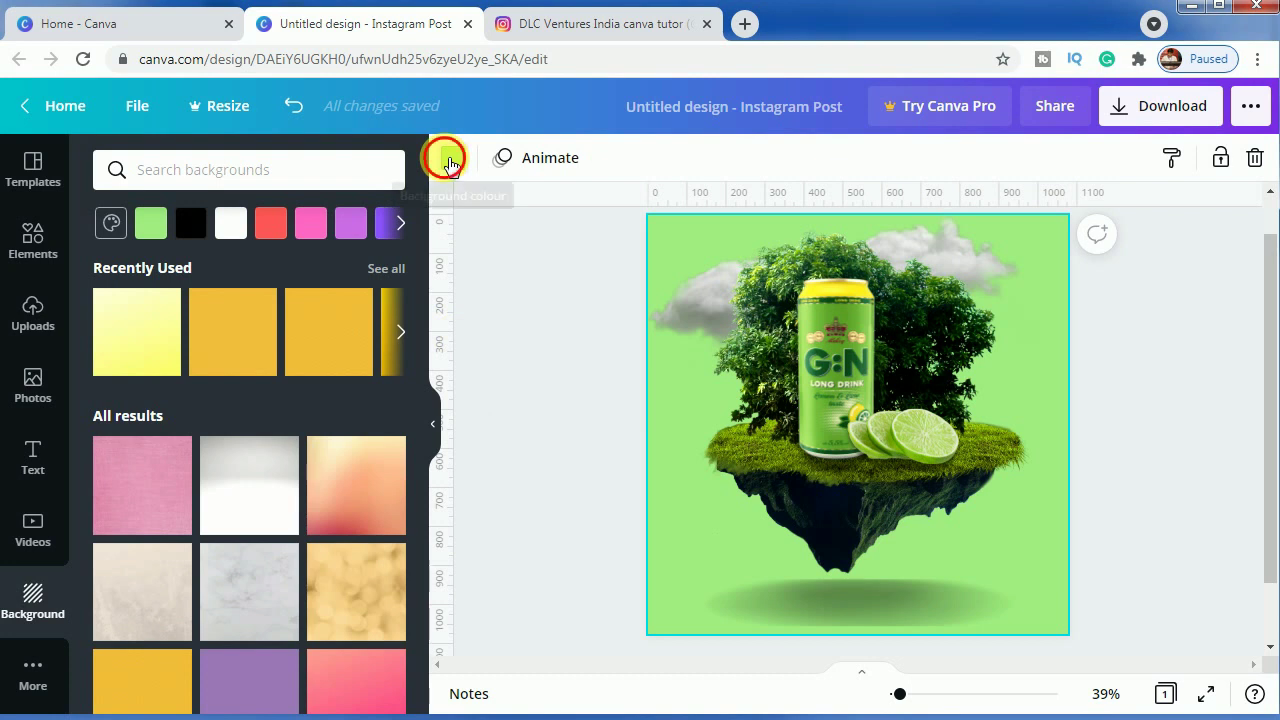
click(114, 262)
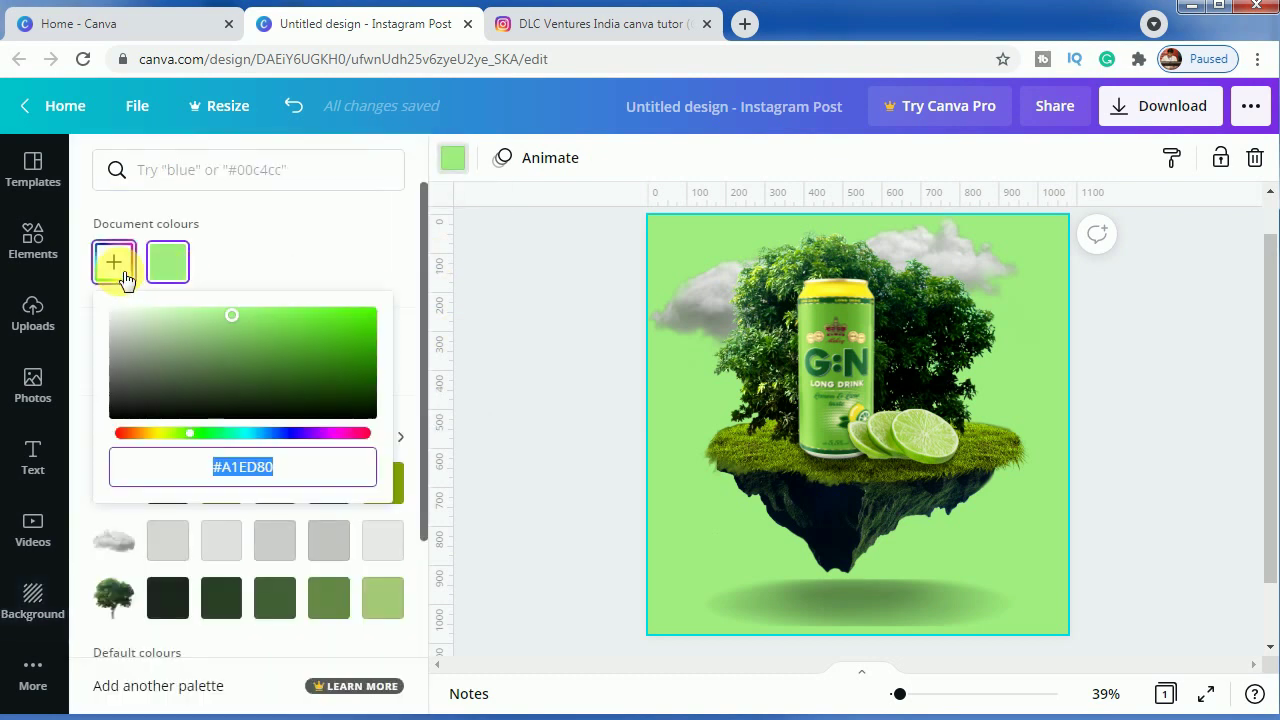
click(560, 371)
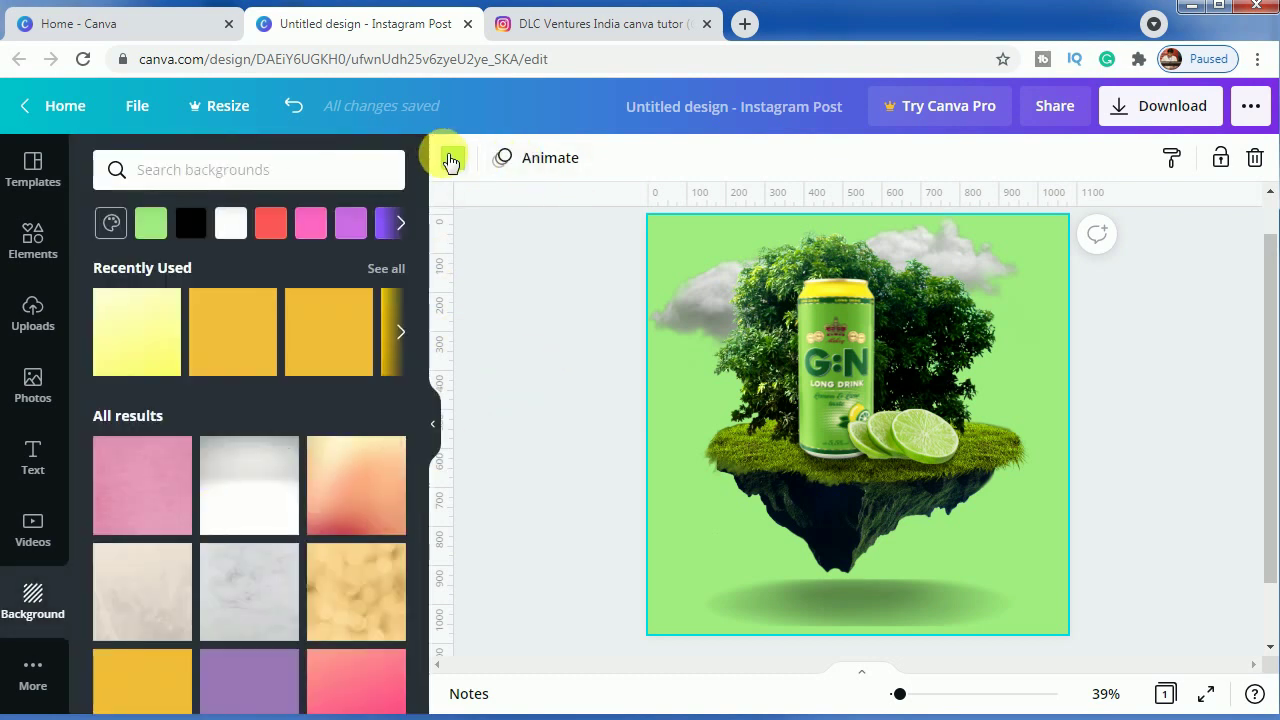
click(446, 157)
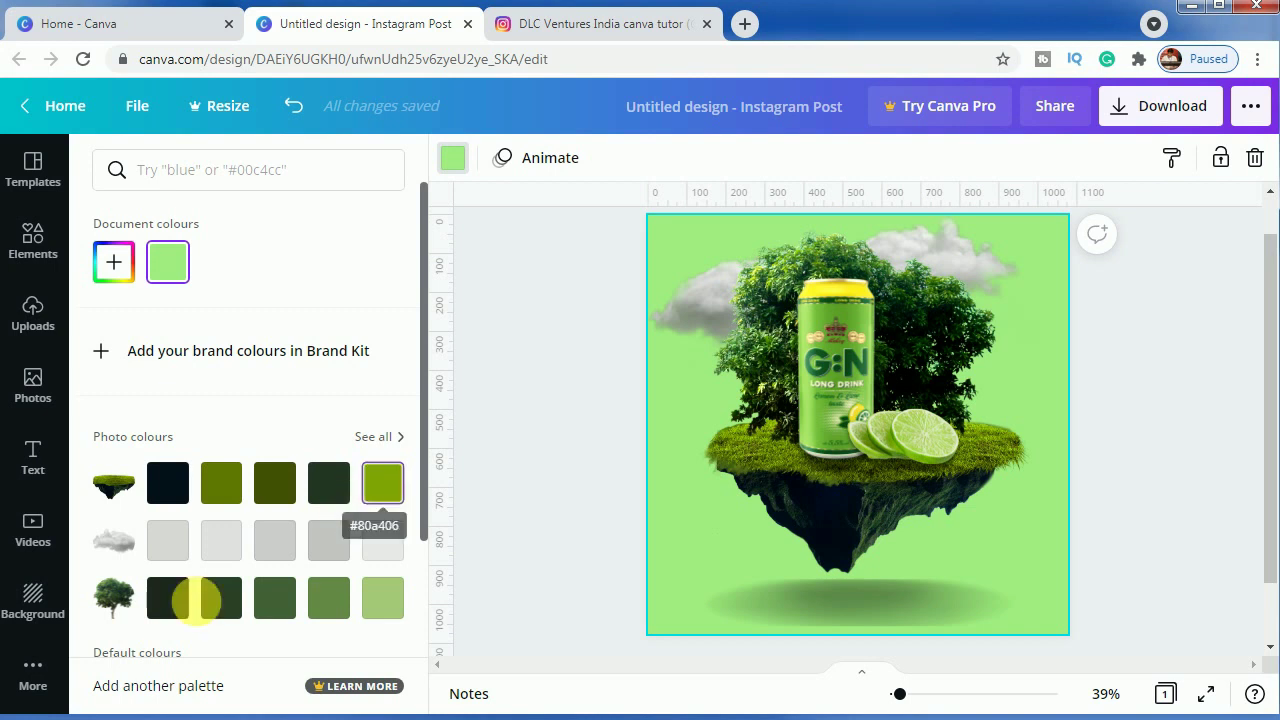
click(385, 605)
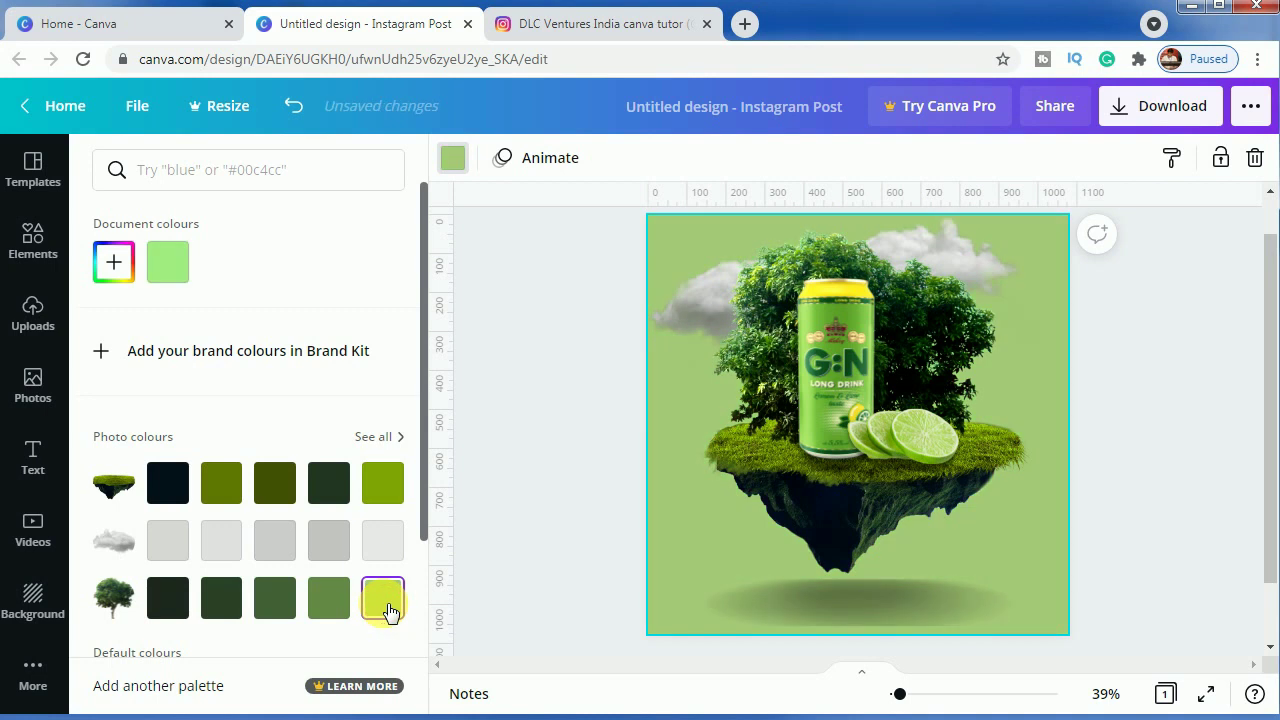
click(332, 605)
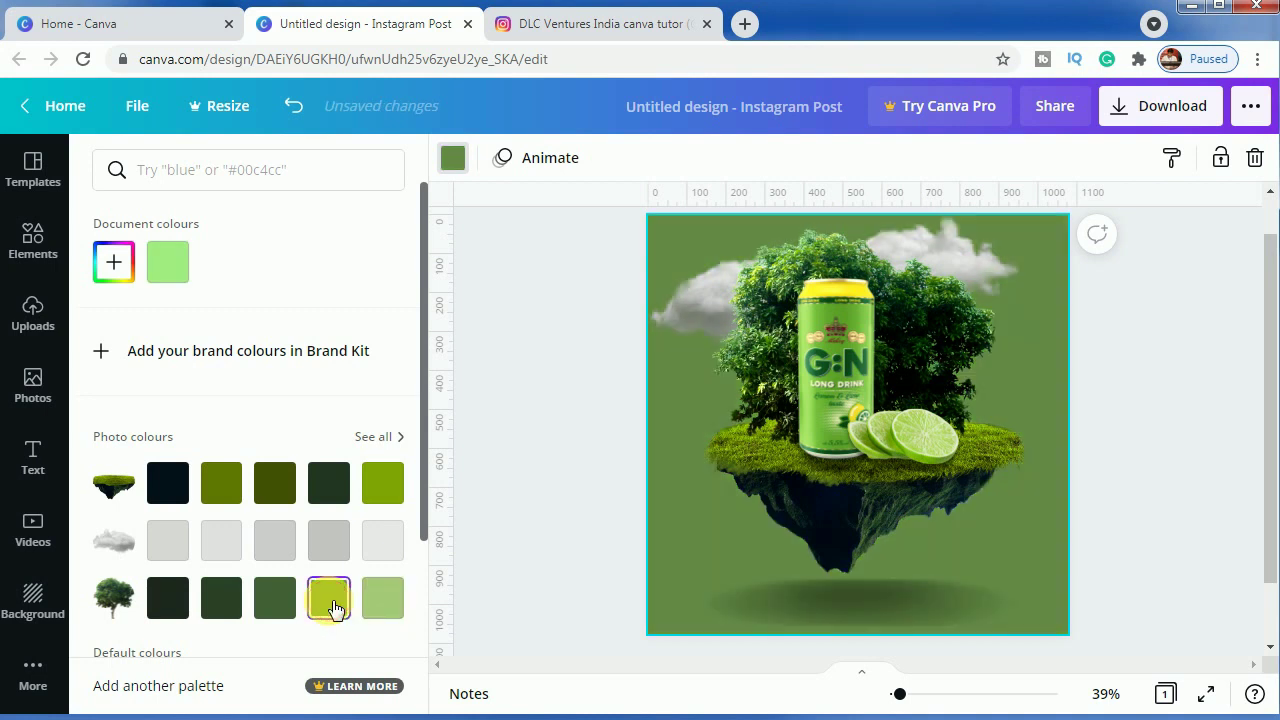
click(383, 485)
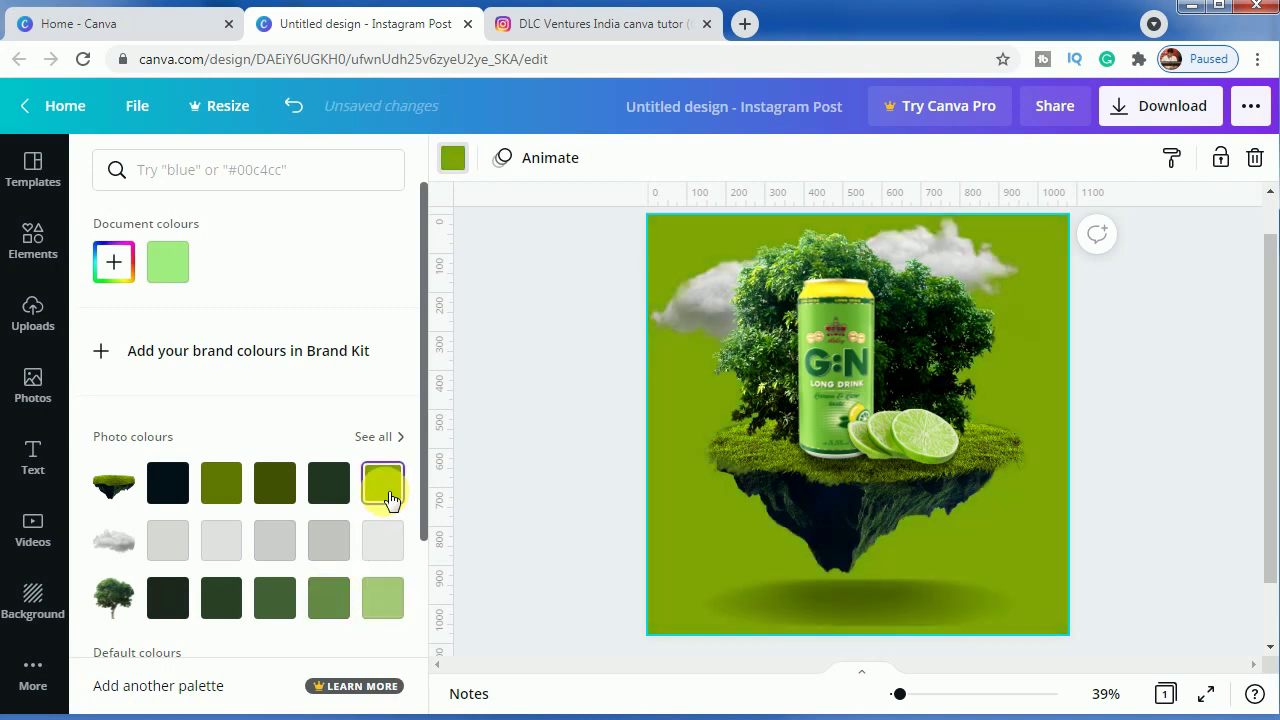
click(165, 262)
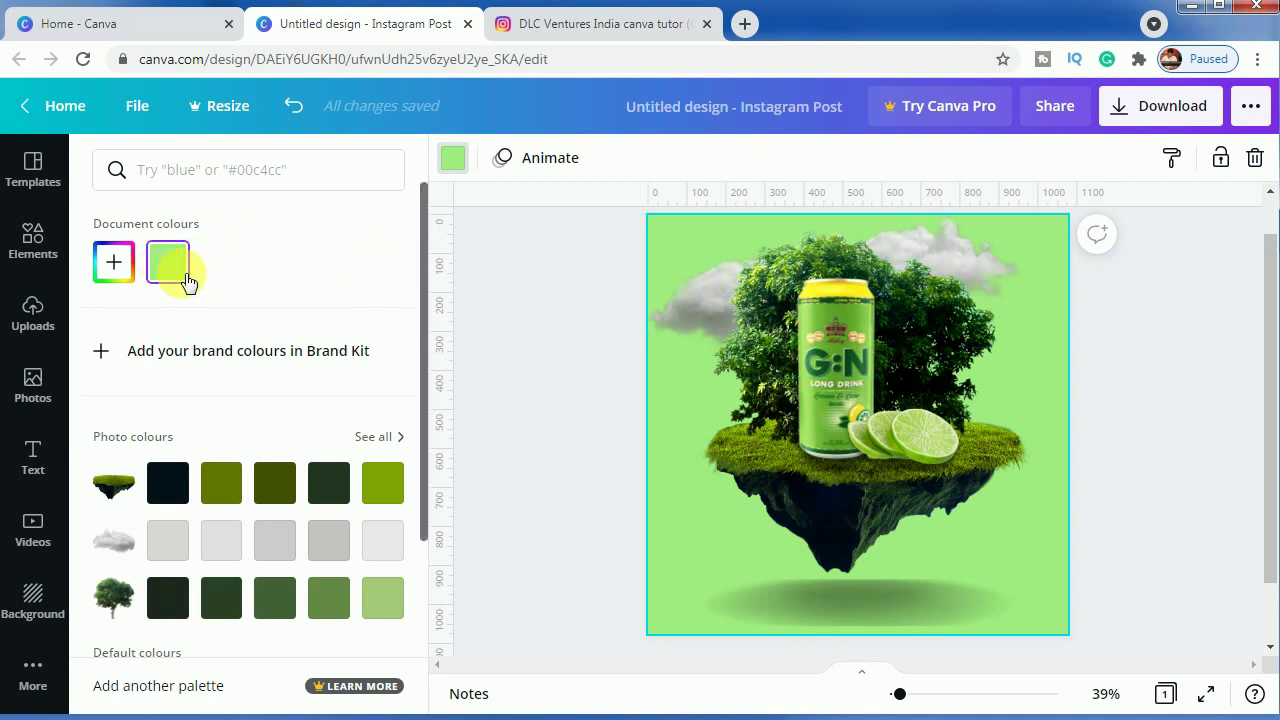
Pick a paler green, #B5EF9C, as the background with the custom colour picker.
click(113, 262)
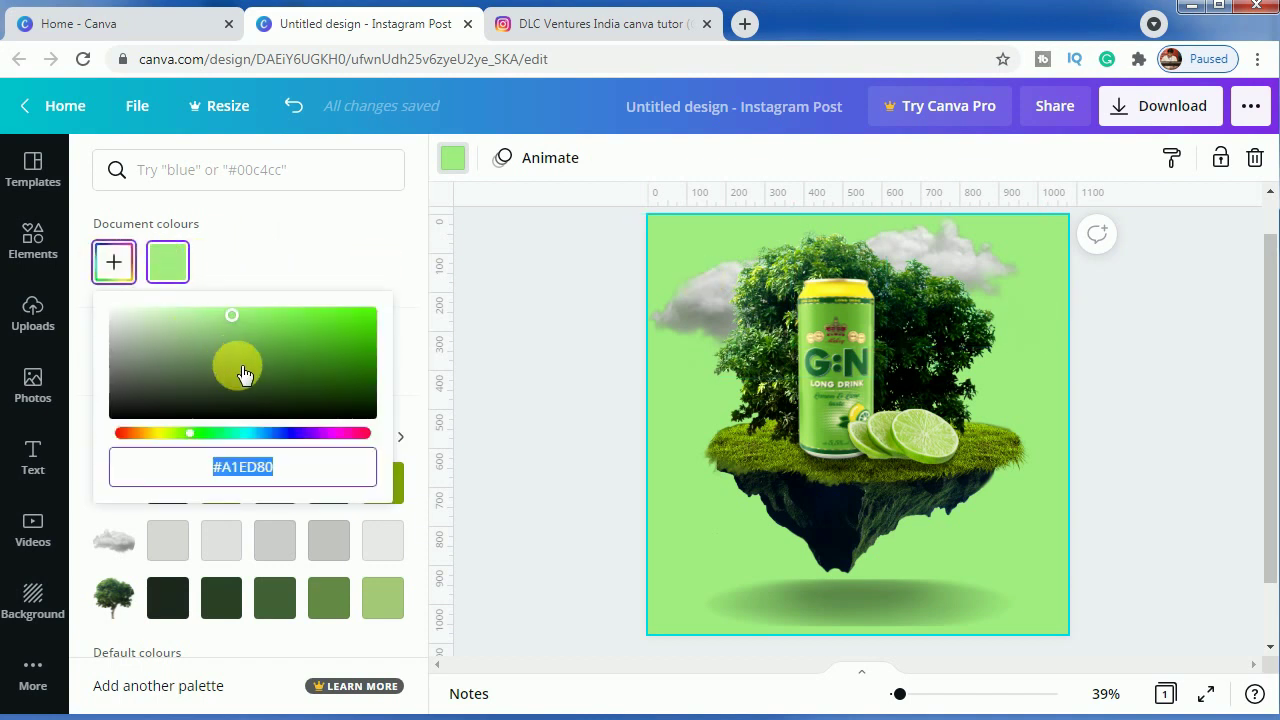
click(222, 313)
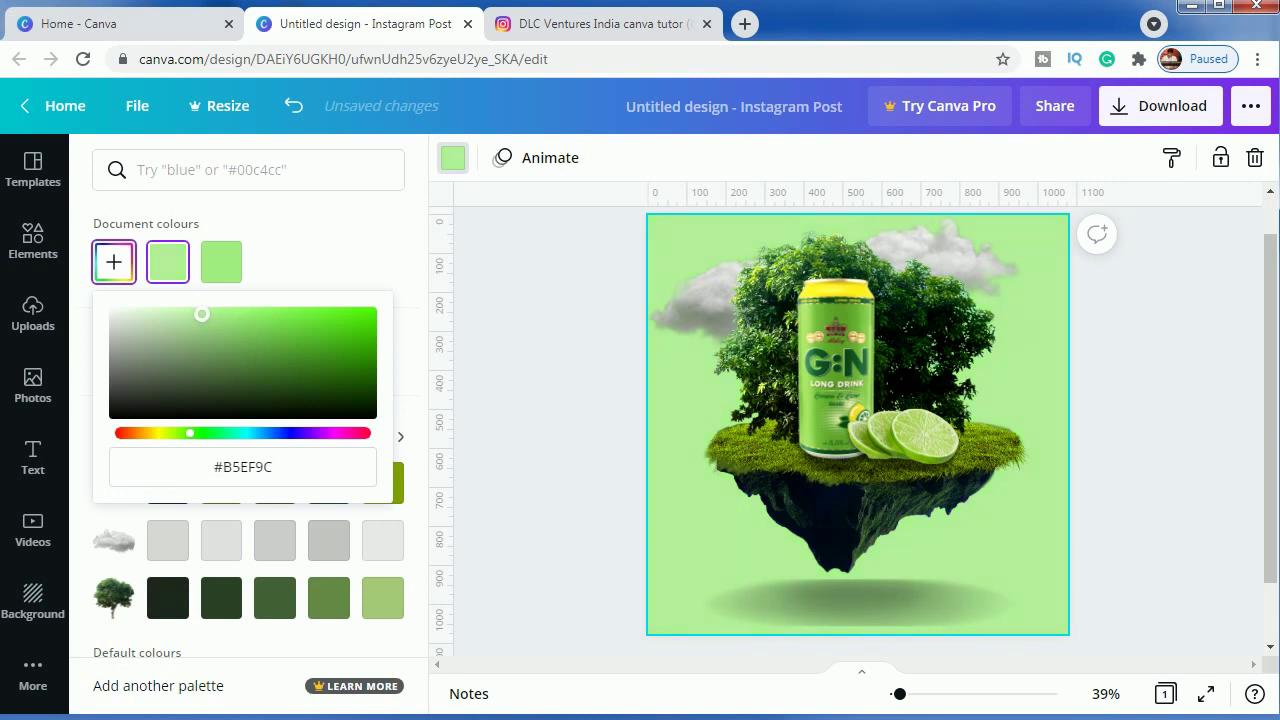
click(561, 446)
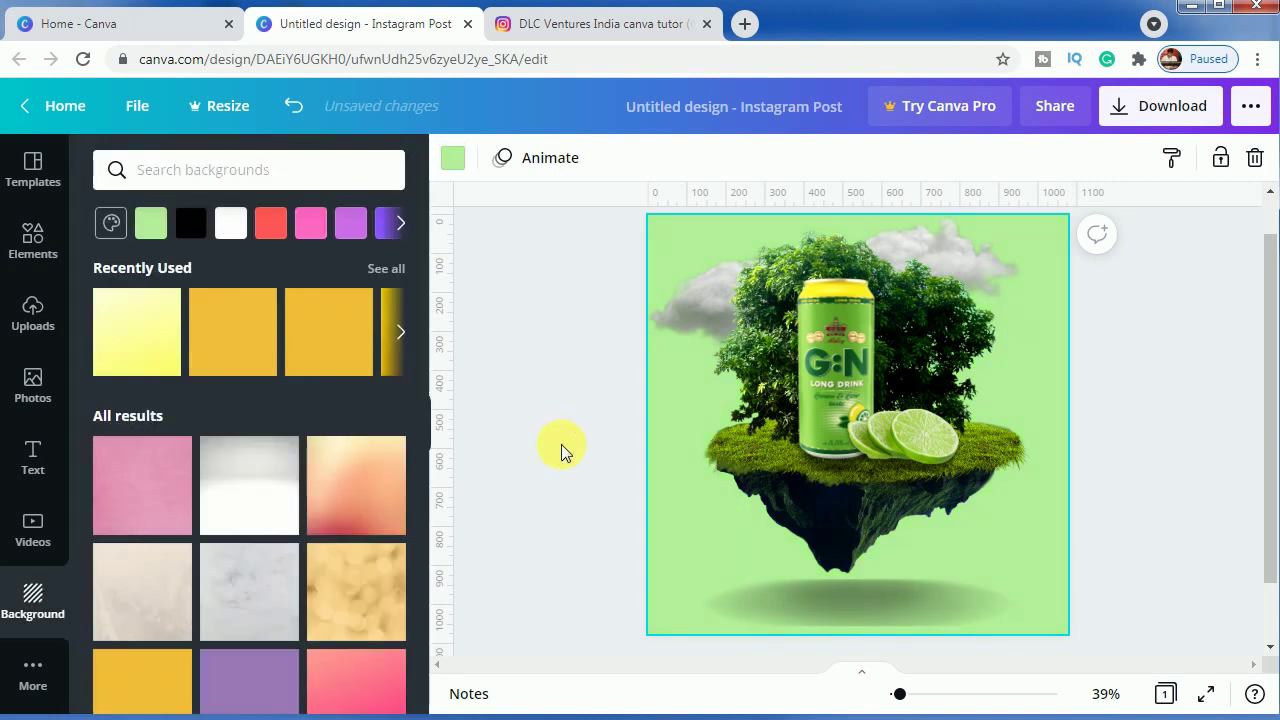
Replace the old drop shadow search in Elements with a search for birds.
click(561, 451)
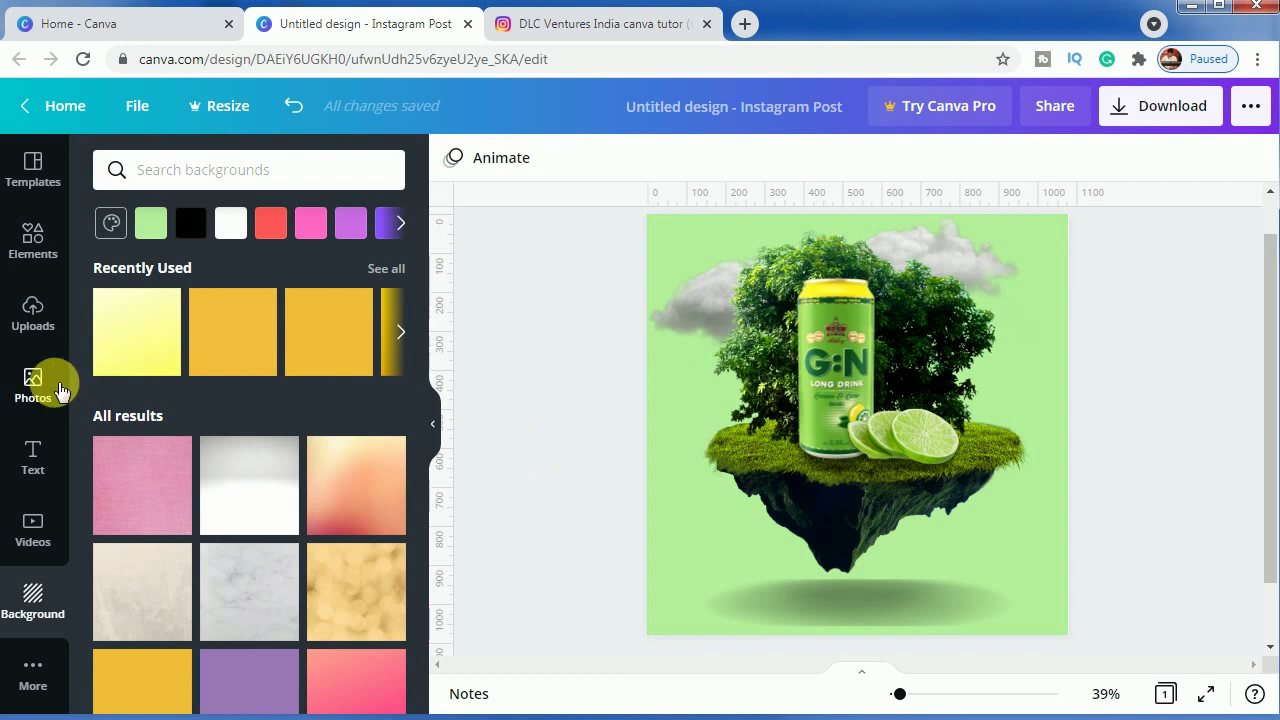
click(33, 250)
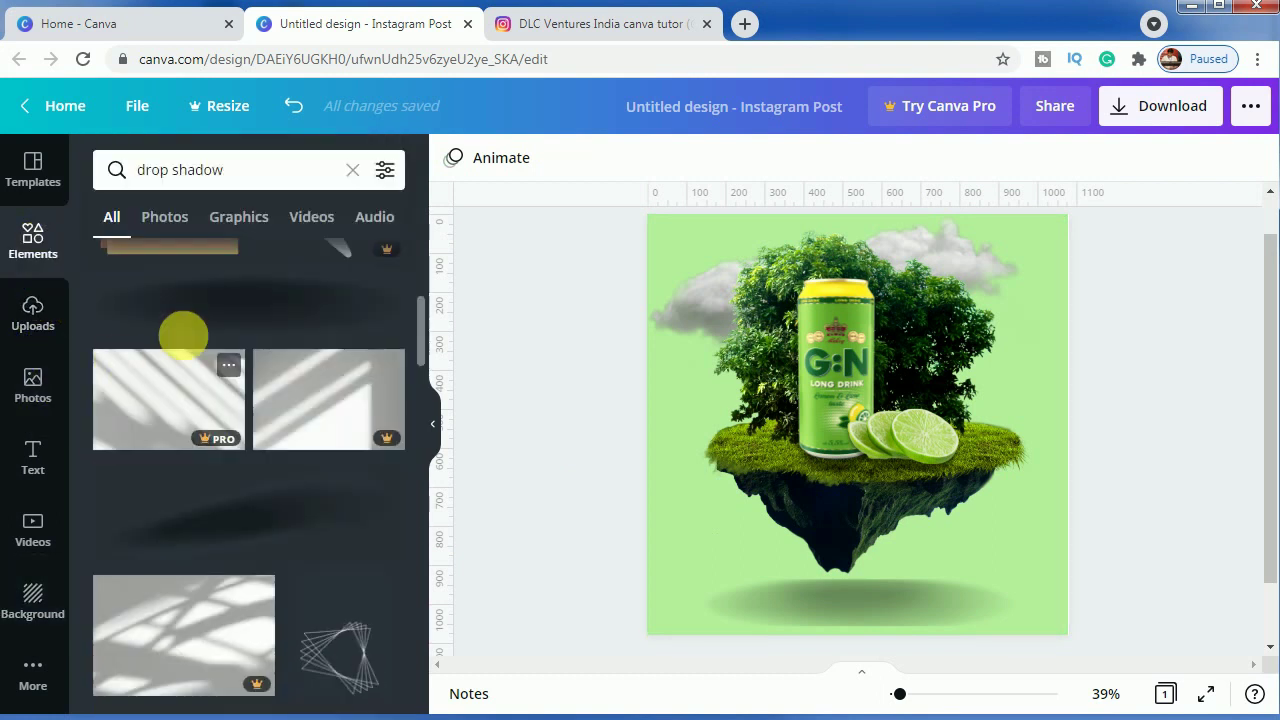
triple_click(281, 172)
key(BackSpace)
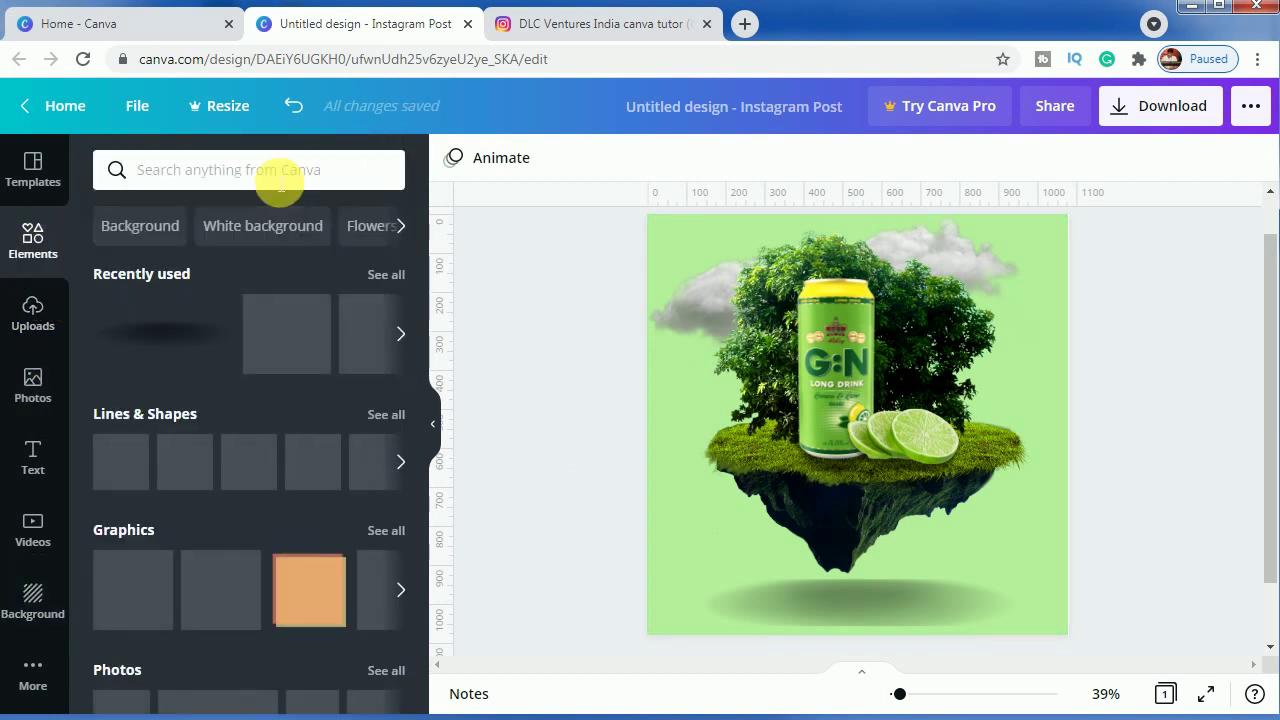
text(birds)
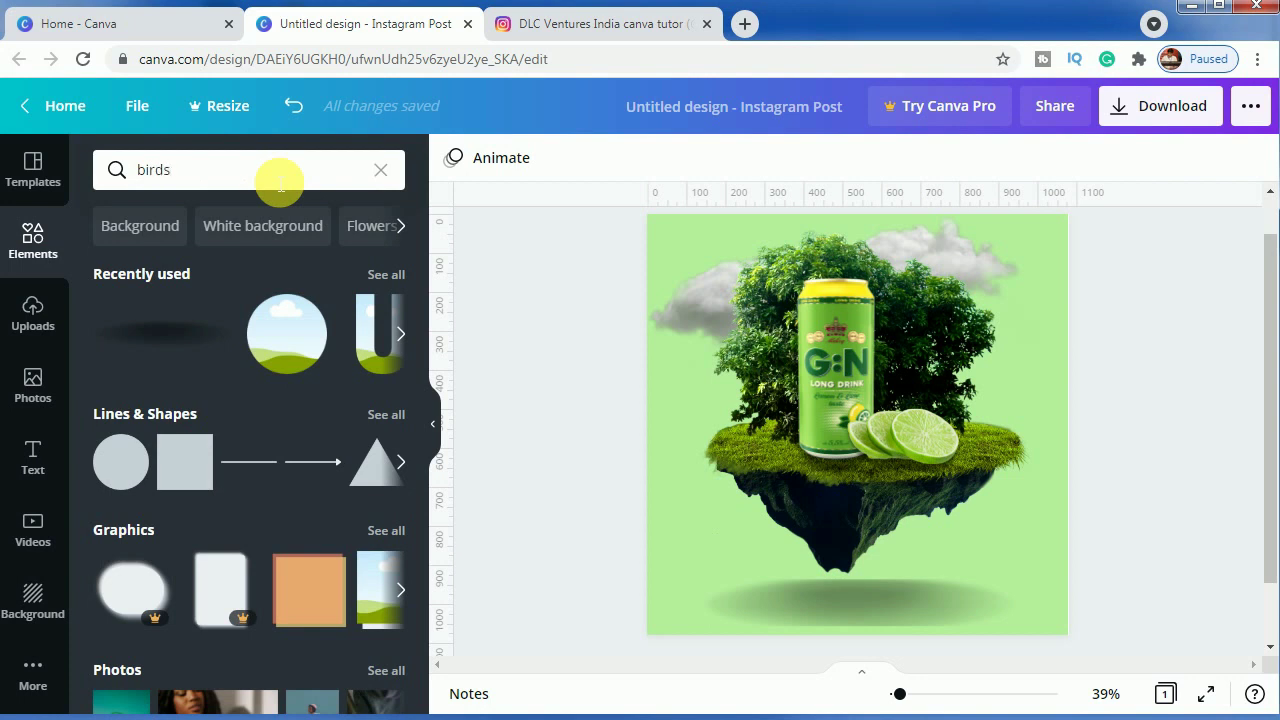
key(Return)
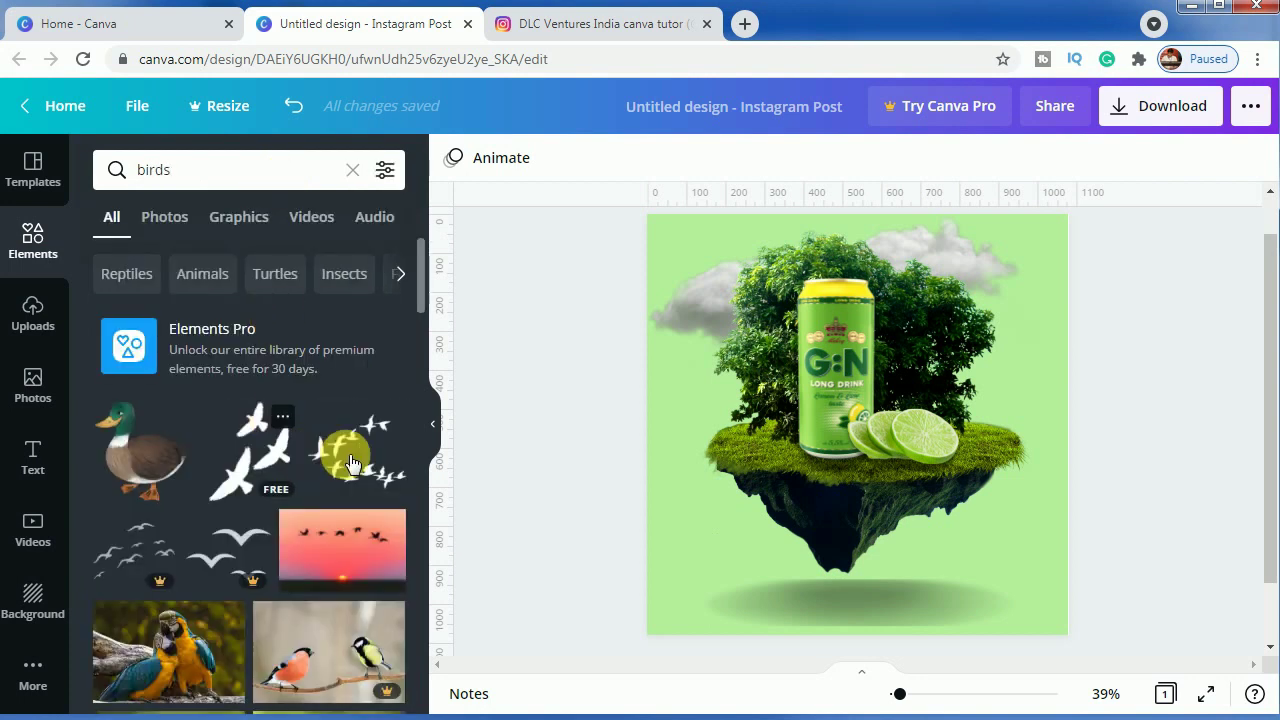
Add the flying-birds graphic, shrink it to a small flock and place it top-right.
click(352, 462)
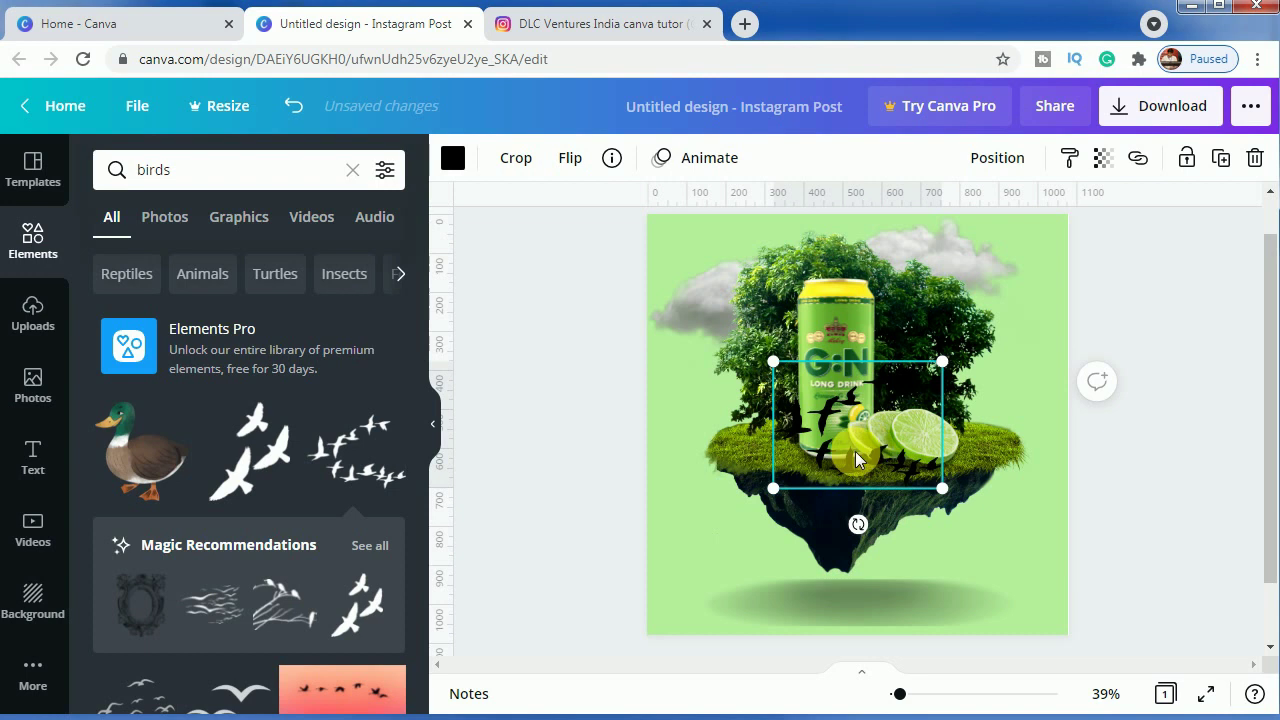
drag(773, 488, 1006, 277)
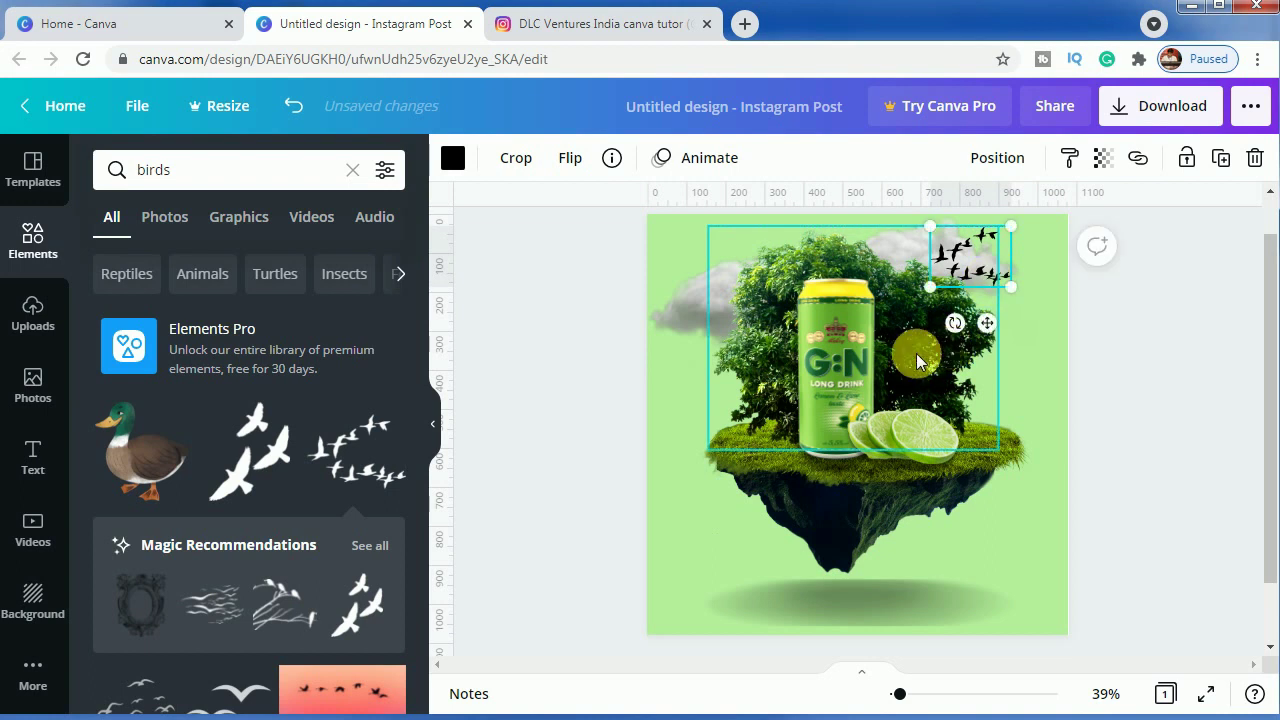
drag(998, 263, 1020, 263)
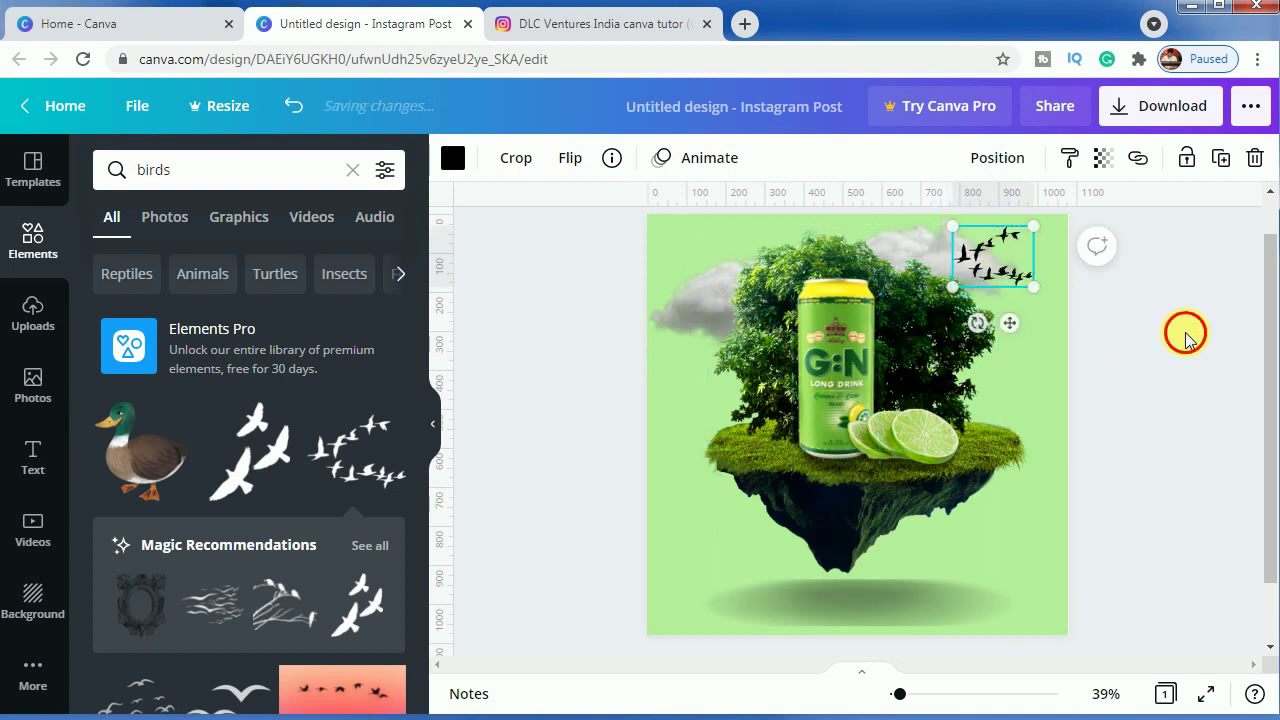
click(1190, 432)
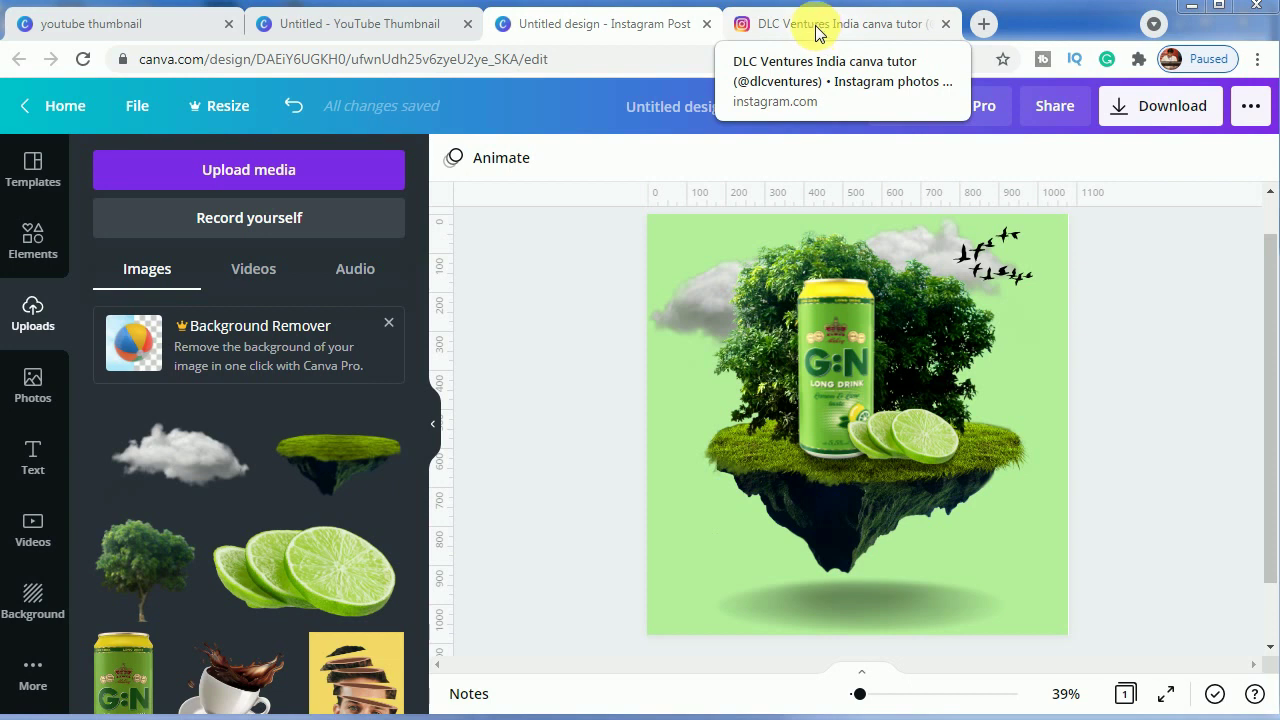
click(822, 28)
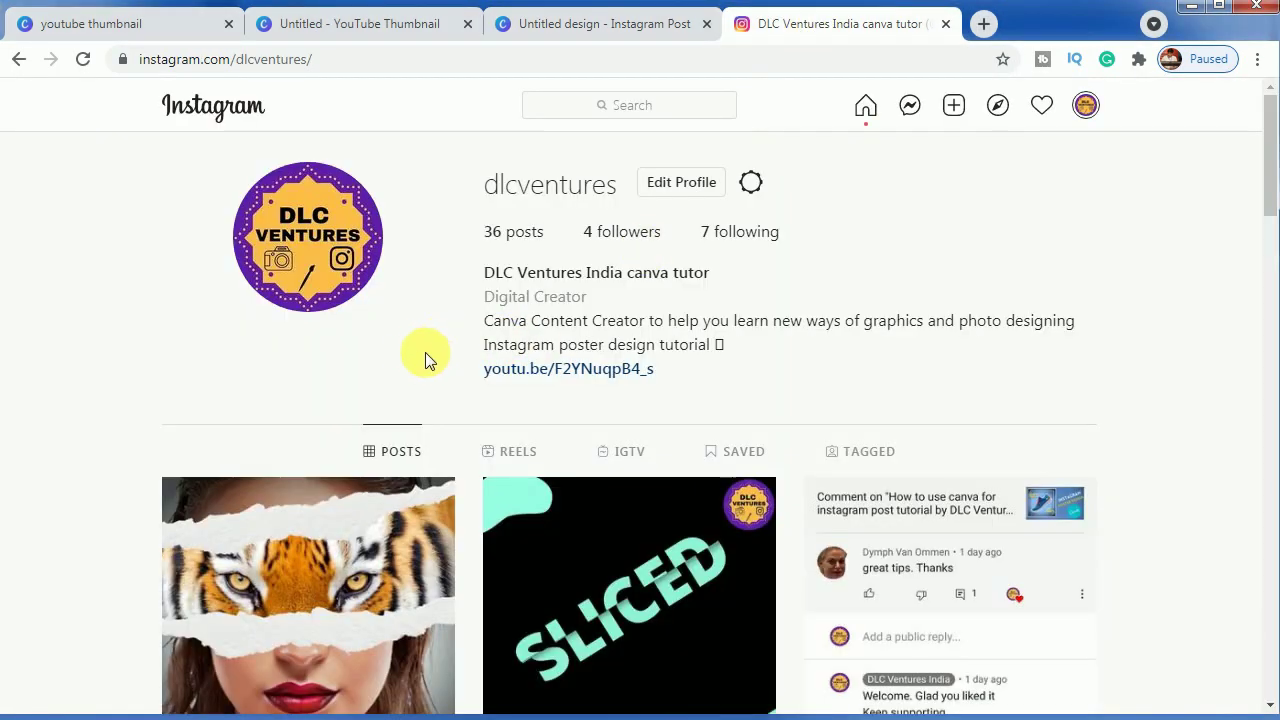
scroll(148, 333, down, 1)
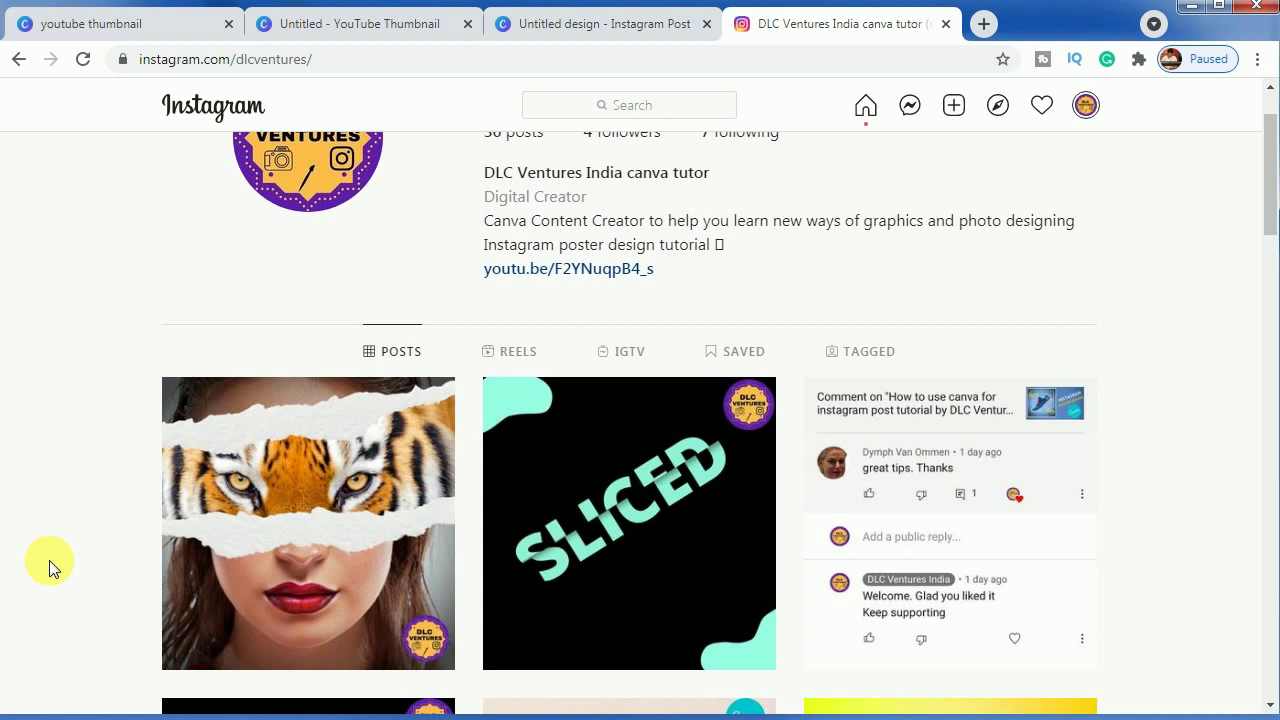
scroll(49, 560, up, 1)
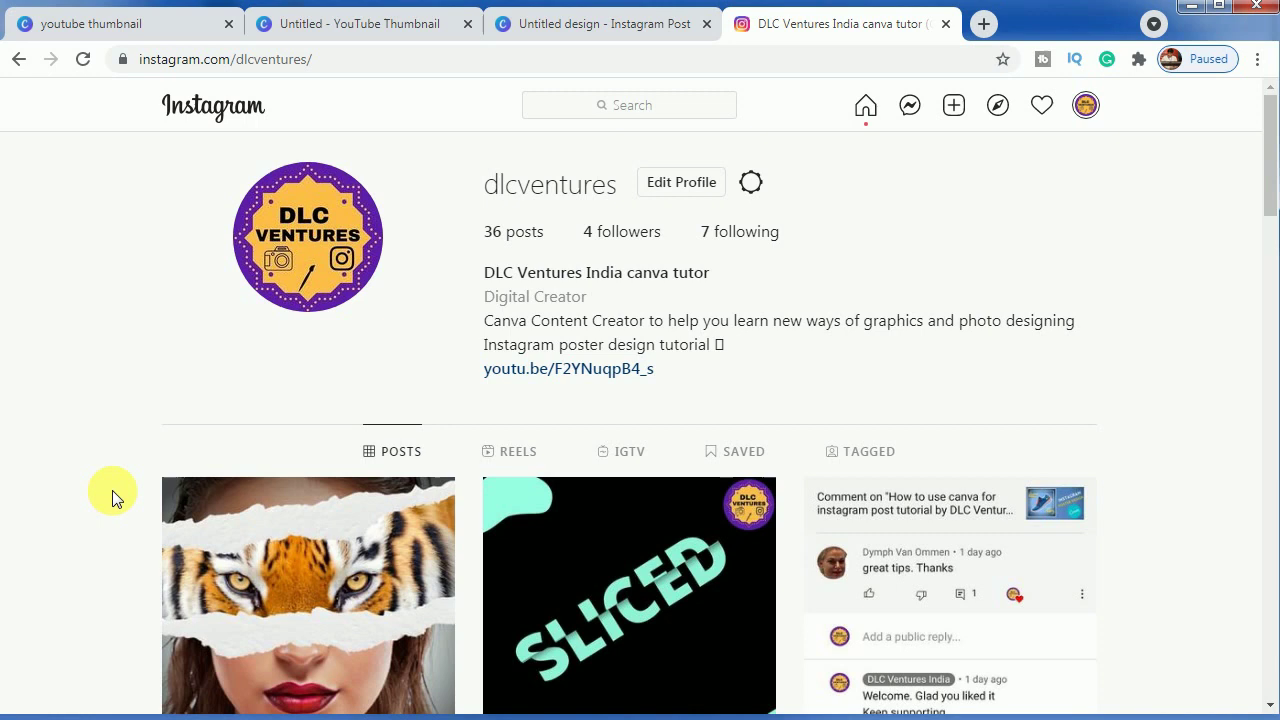
click(586, 23)
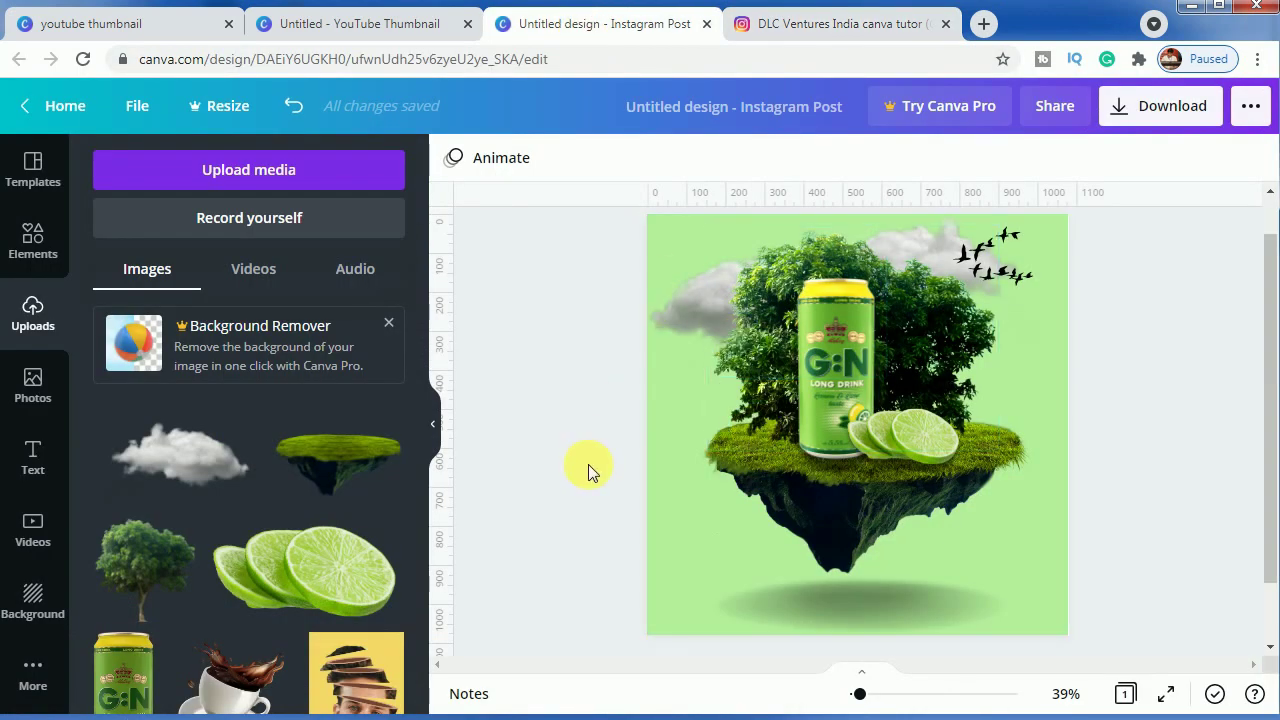